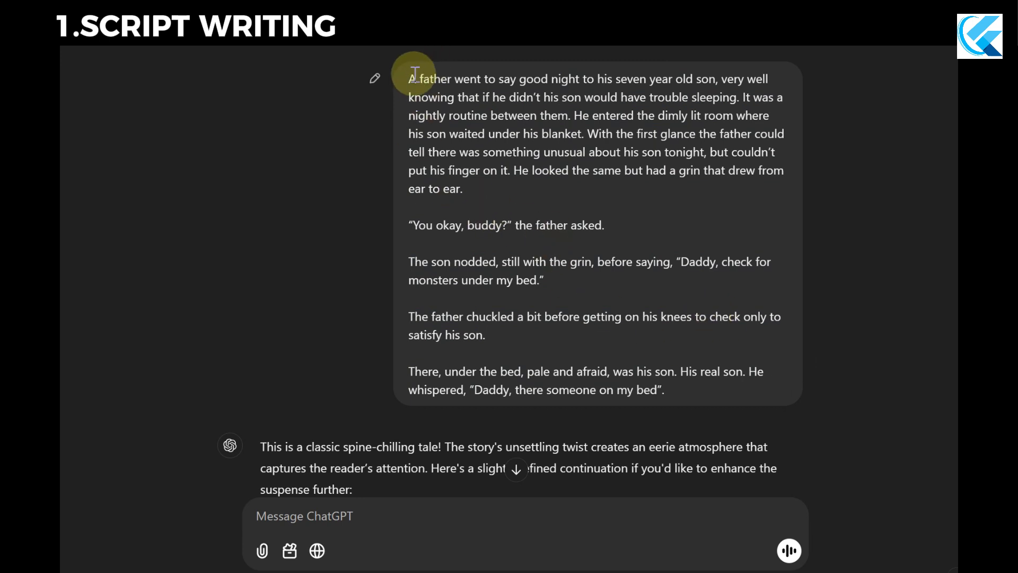
Review the message containing the father-and-son bedtime horror story and the start of the reply to it.
left_click_drag(411, 78, 788, 404)
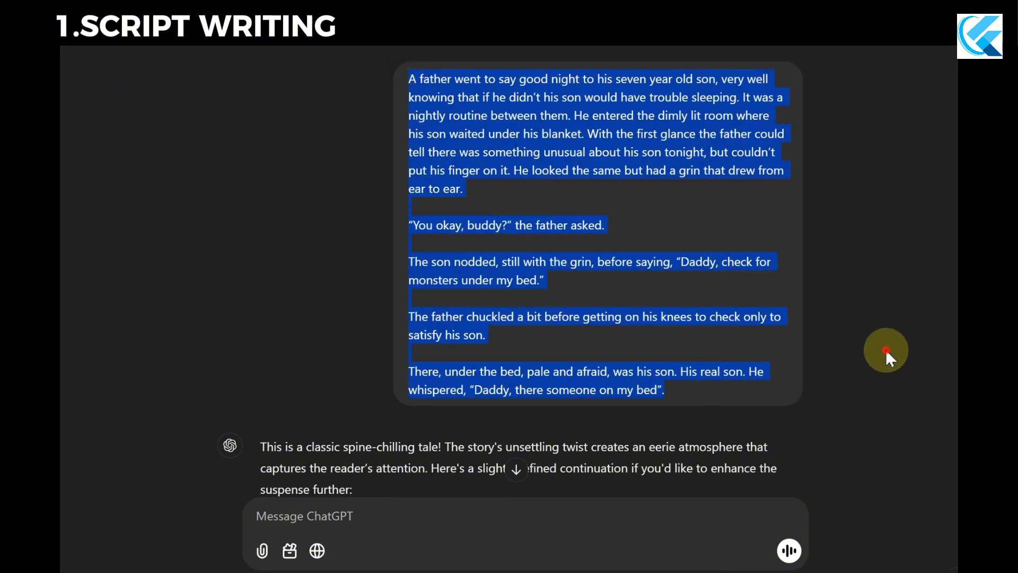
left_click(711, 265)
scroll(748, 348, "down", 2)
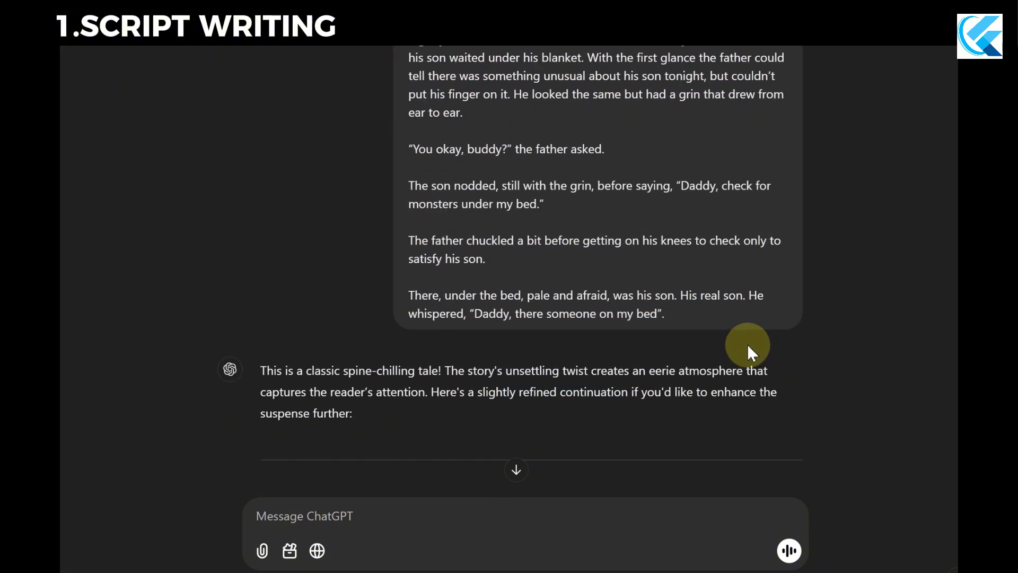
scroll(745, 340, "up", 1)
scroll(739, 336, "down", 3)
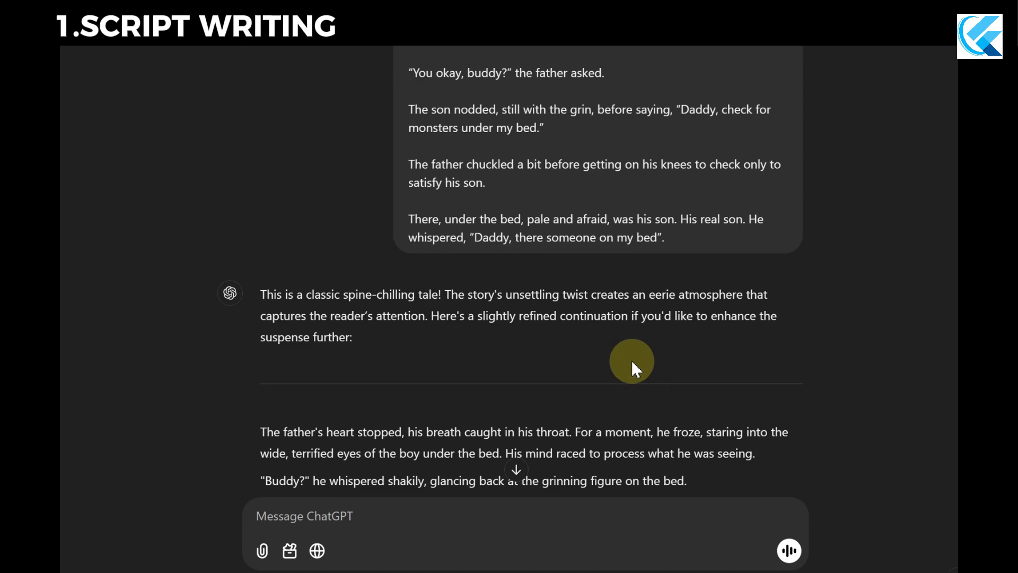
scroll(583, 306, "up", 2)
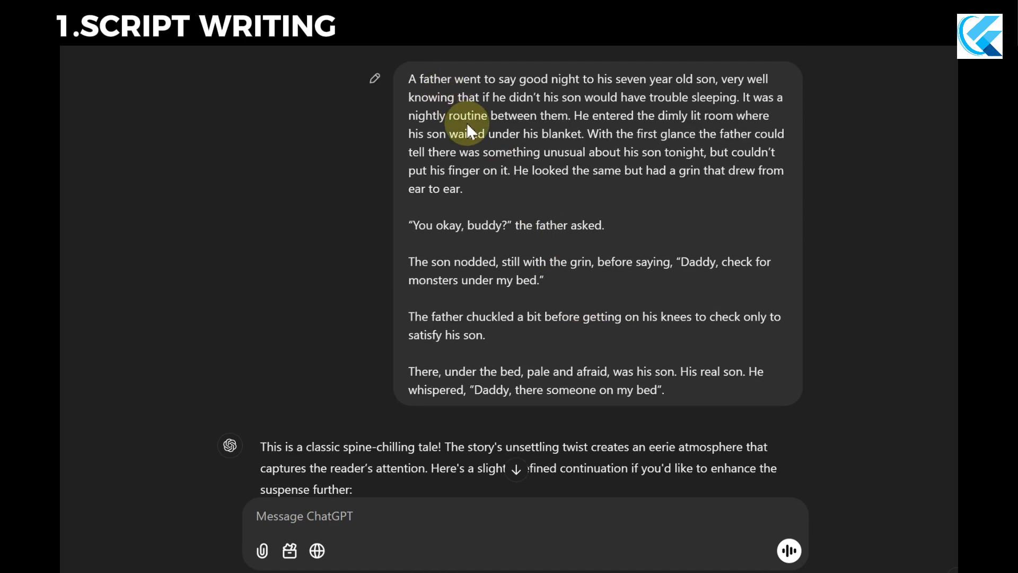
Find the message requesting a script for a 50-second YouTube video and examine its wording.
scroll(456, 241, "down", 2)
scroll(466, 258, "down", 10)
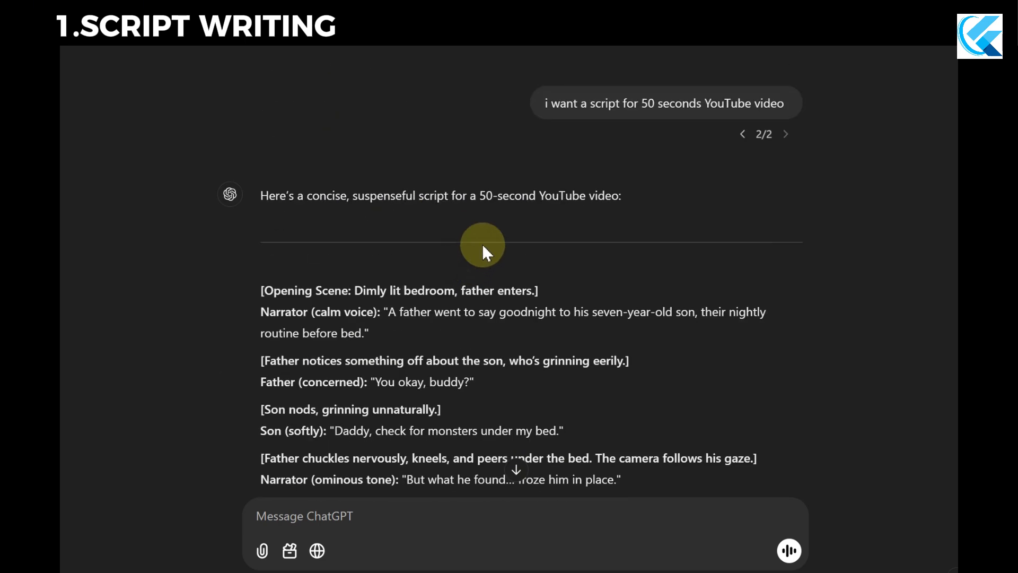
mouse_move(581, 95)
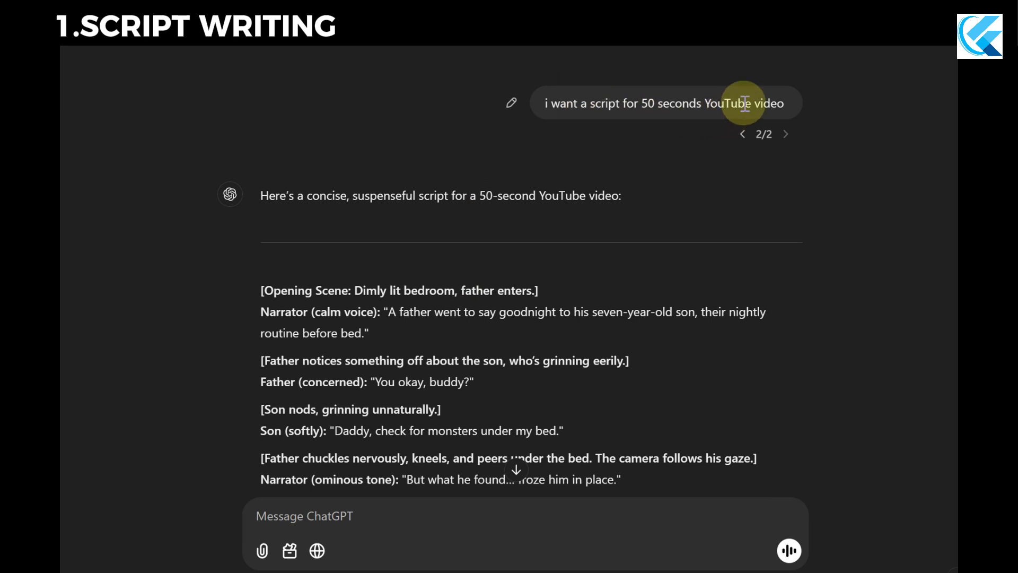
left_click_drag(785, 103, 548, 101)
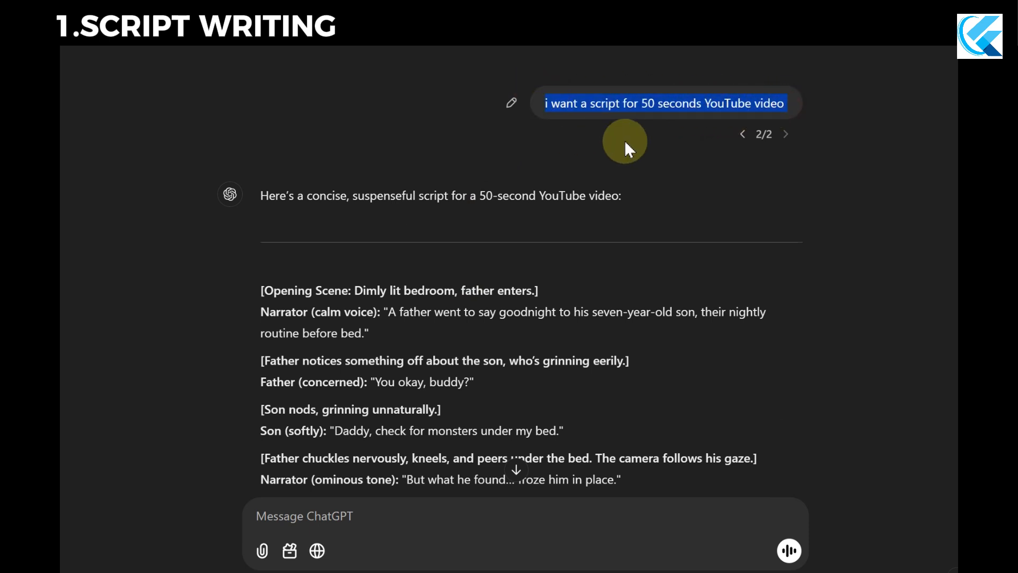
left_click(610, 159)
Read through the 50-second video script from the opening bedroom scene to the closing on-screen text.
scroll(583, 202, "down", 2)
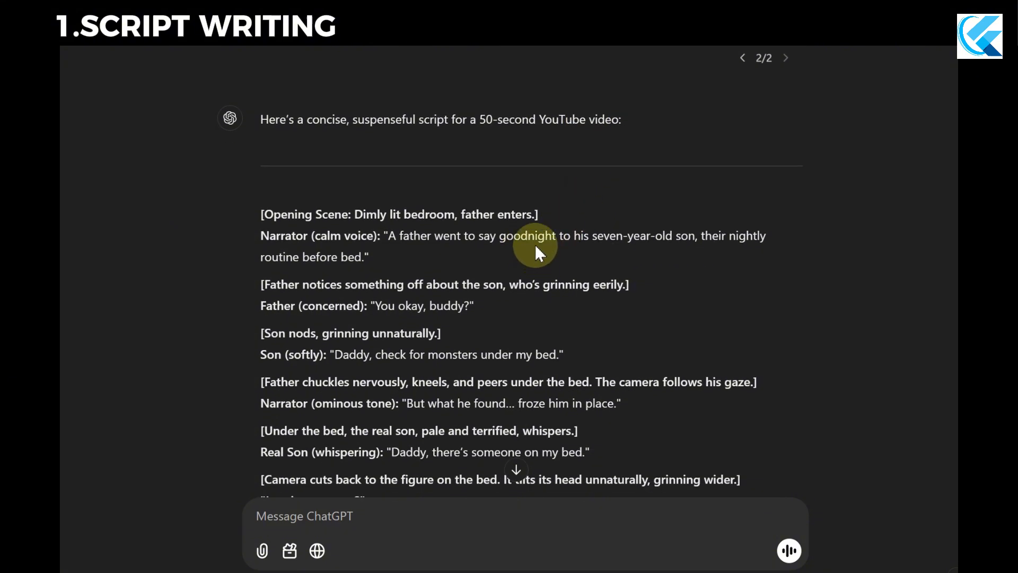
scroll(406, 254, "down", 2)
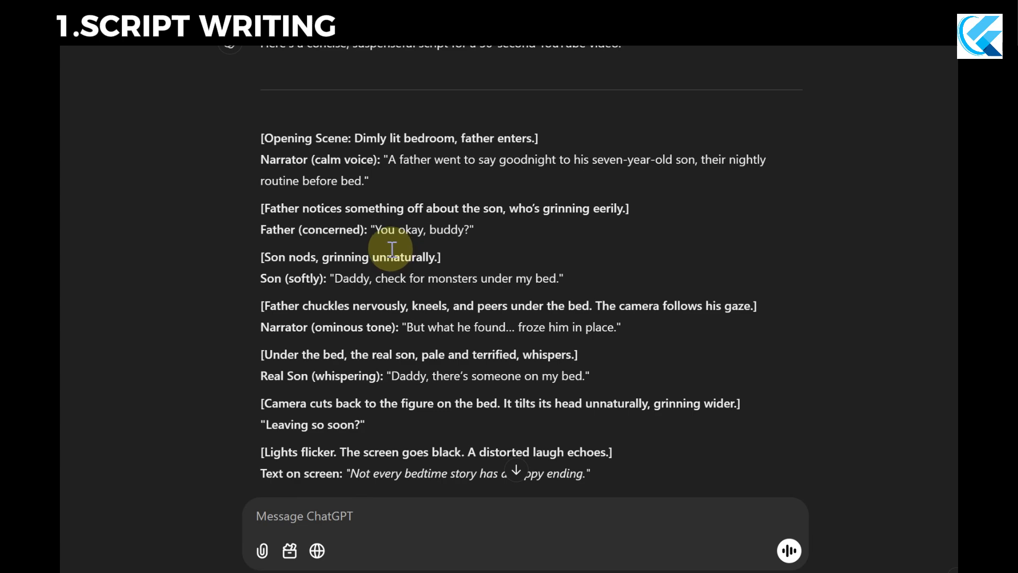
scroll(413, 257, "down", 2)
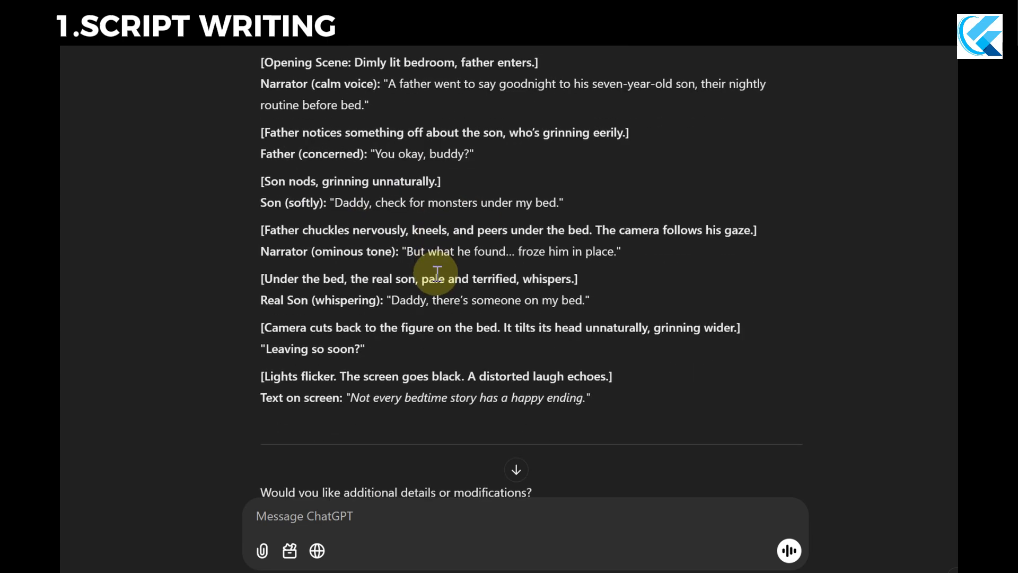
scroll(435, 269, "up", 2)
scroll(408, 254, "down", 2)
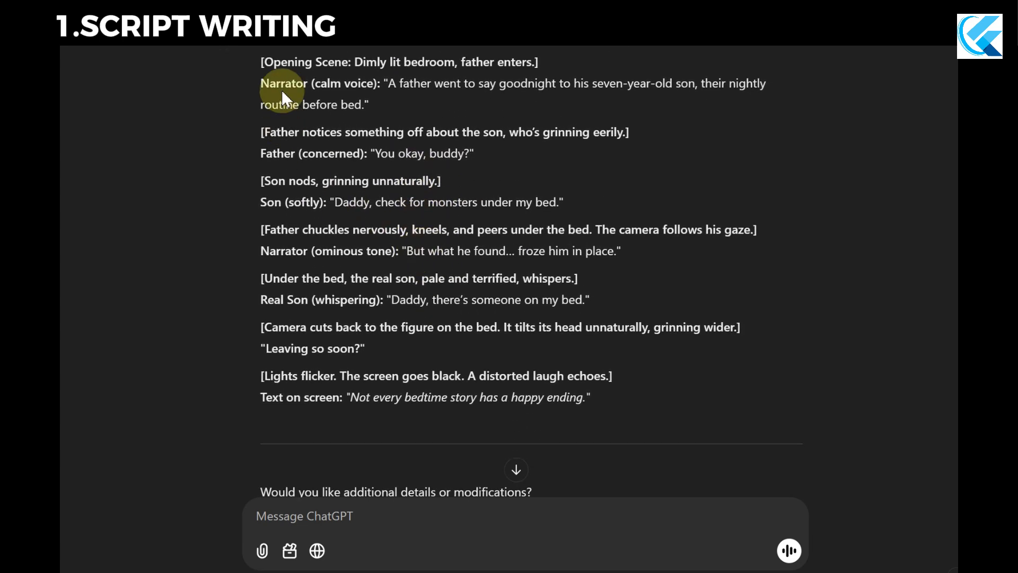
left_click_drag(257, 58, 698, 396)
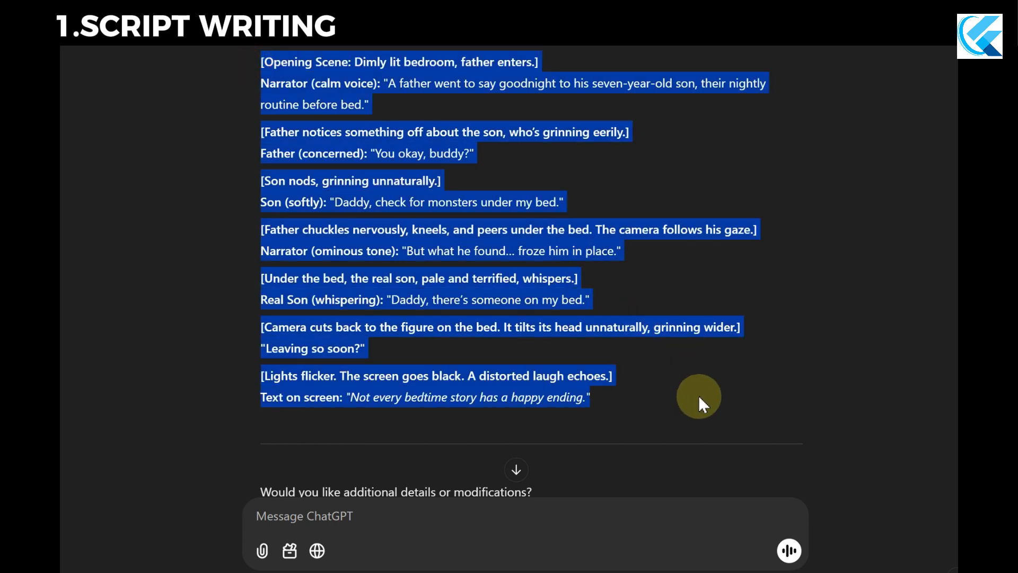
left_click(687, 391)
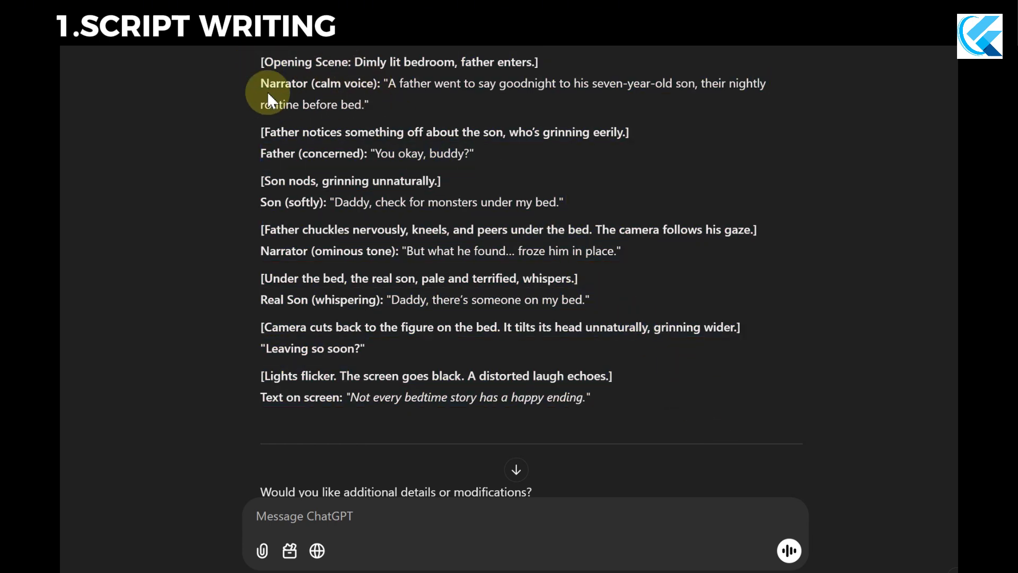
Examine the narrator's opening line and the delivery cues for the father and son in the script.
left_click_drag(385, 83, 370, 105)
left_click(364, 151)
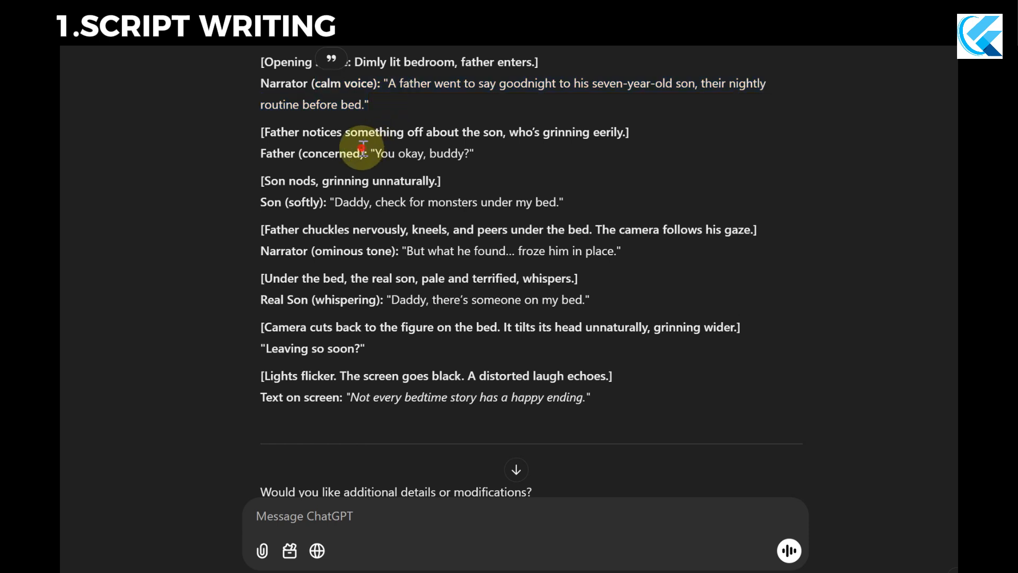
left_click_drag(369, 151, 299, 154)
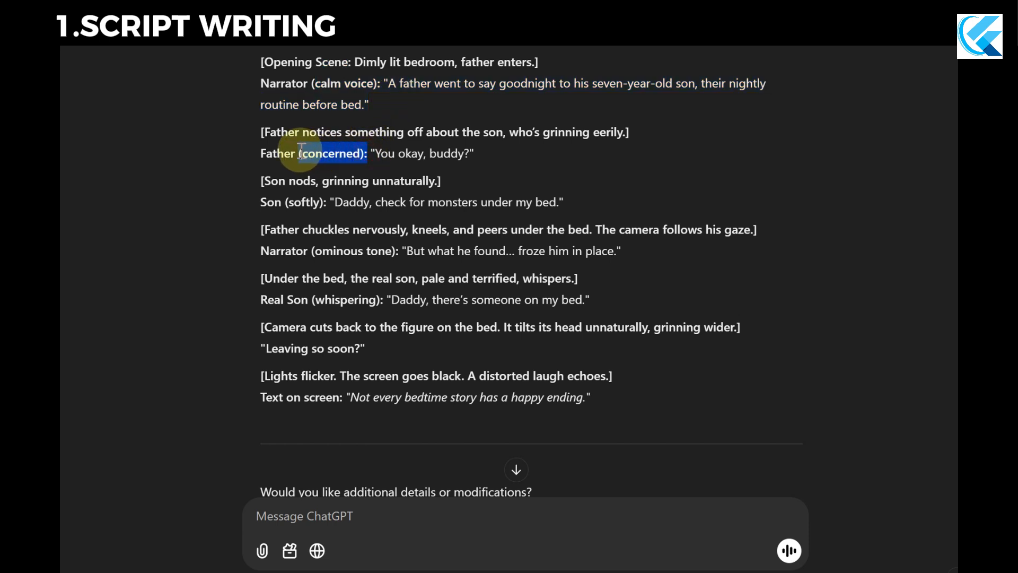
left_click_drag(327, 202, 285, 202)
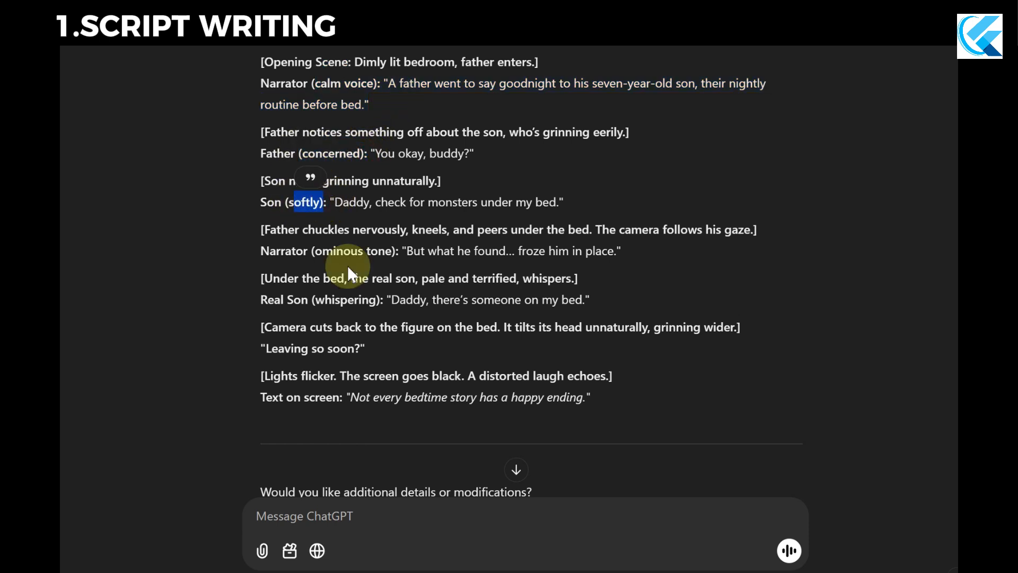
left_click(434, 304)
Find the message asking for AI image prompts for the story and examine its wording.
scroll(435, 276, "down", 5)
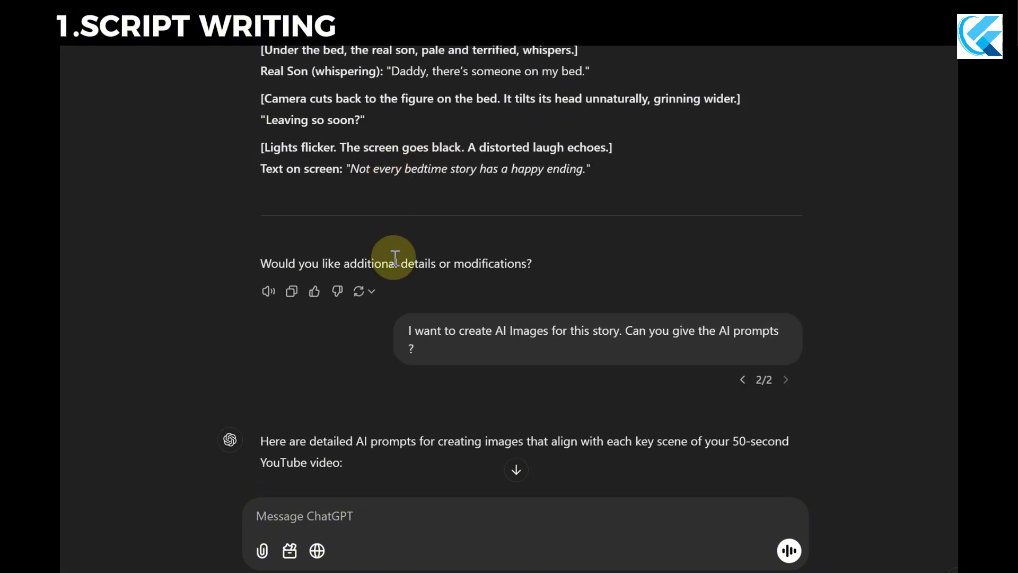
scroll(398, 257, "up", 5)
scroll(341, 180, "down", 5)
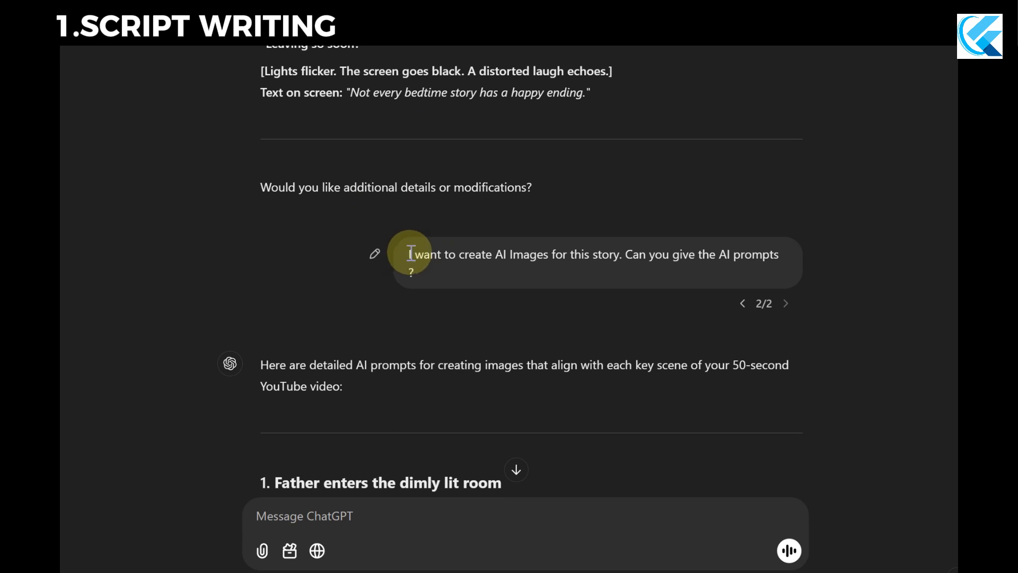
left_click_drag(411, 255, 482, 285)
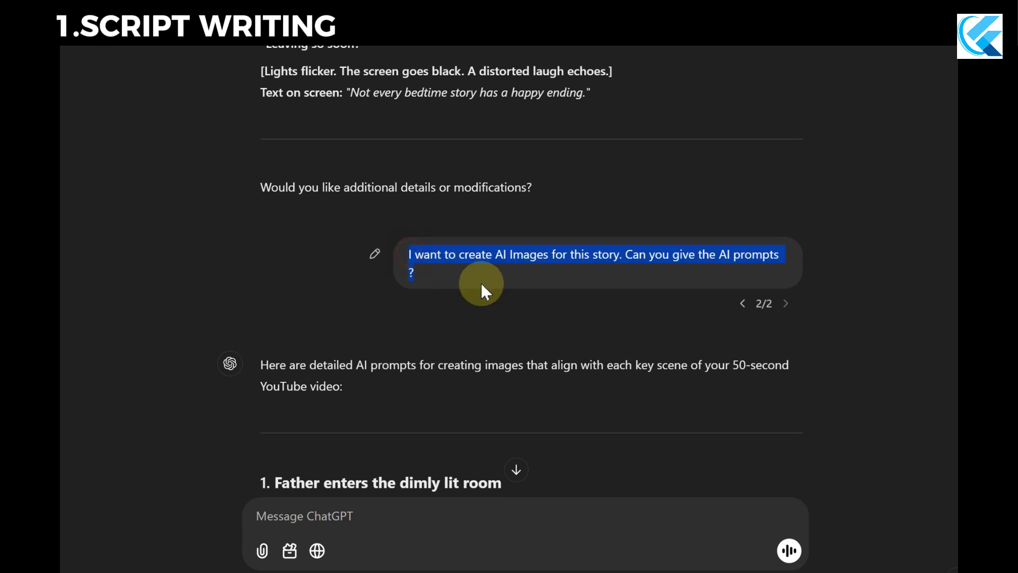
left_click(509, 306)
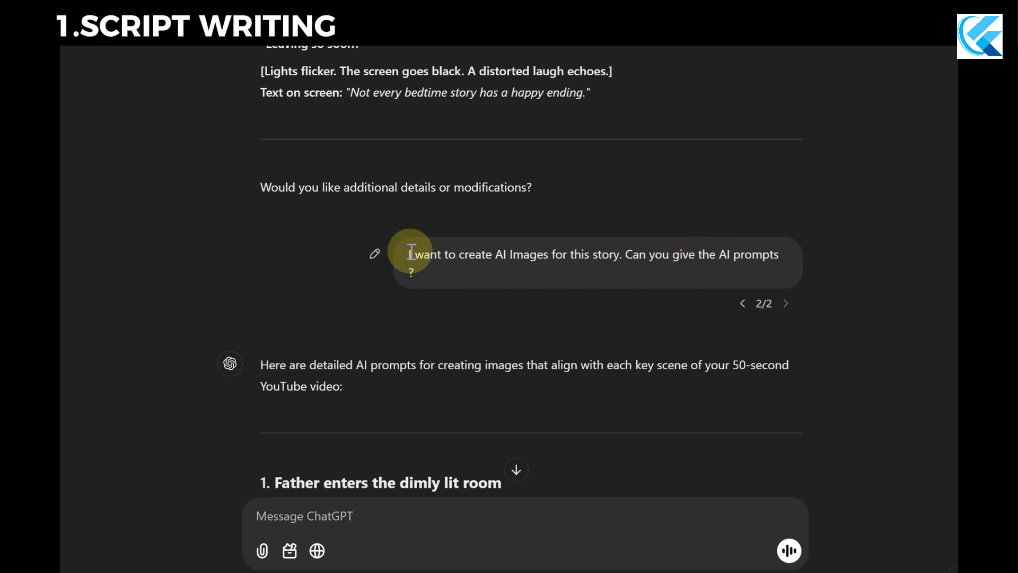
left_click_drag(411, 252, 481, 286)
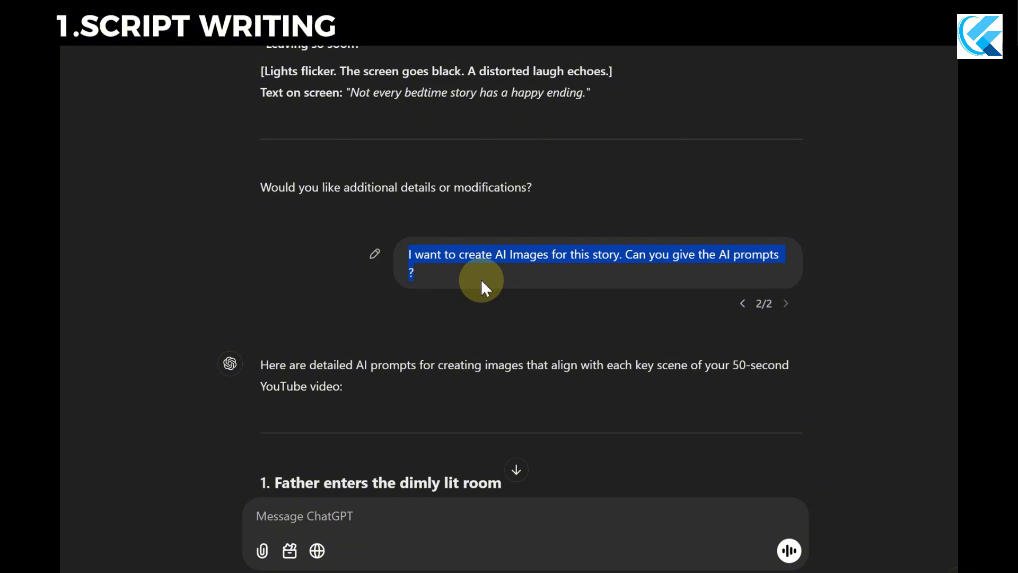
left_click(484, 287)
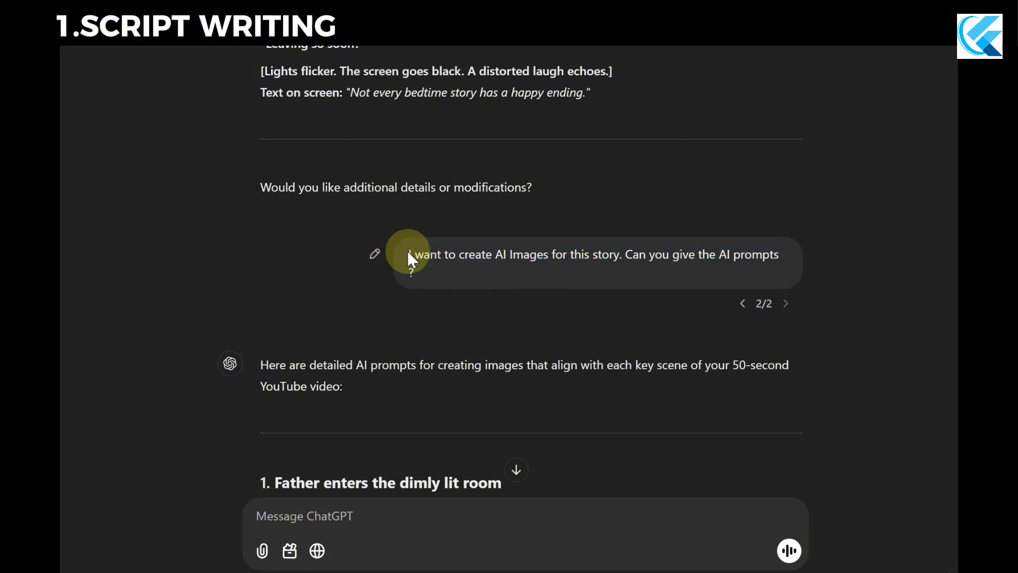
mouse_move(408, 250)
left_mouse_down()
mouse_move(441, 273)
mouse_move(422, 274)
mouse_move(407, 250)
left_mouse_up()
left_click(434, 276)
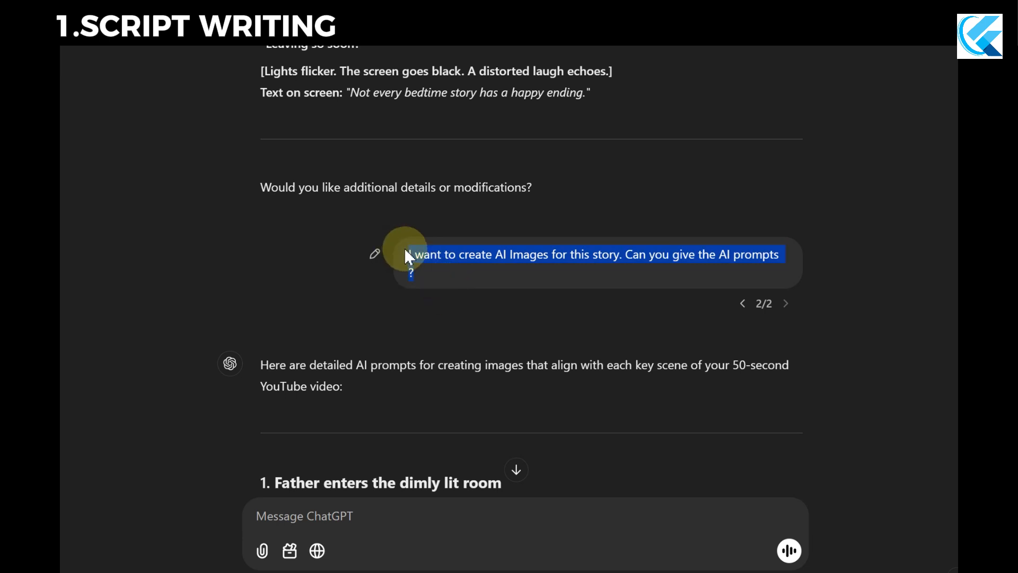
left_click(436, 274)
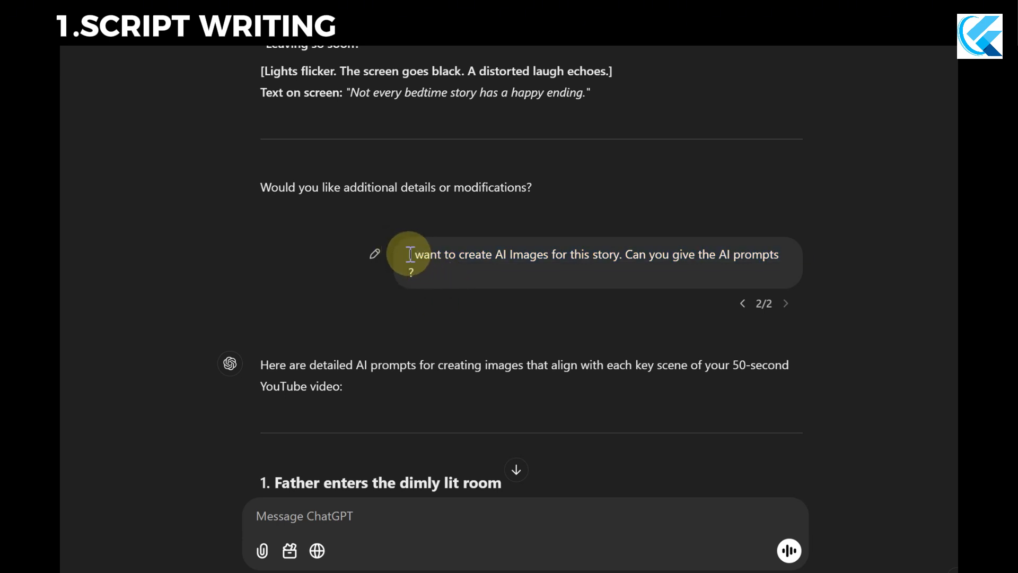
left_click_drag(410, 255, 435, 275)
left_click(448, 319)
Examine the introduction to the AI image prompts and the first scene, "Father enters the dimly lit room".
scroll(448, 320, "down", 3)
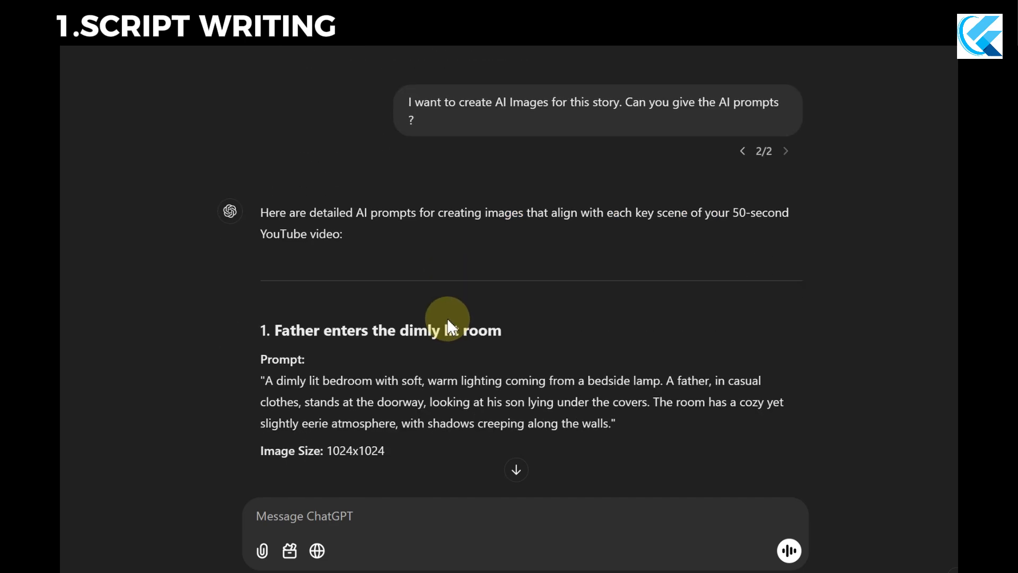
scroll(448, 320, "down", 2)
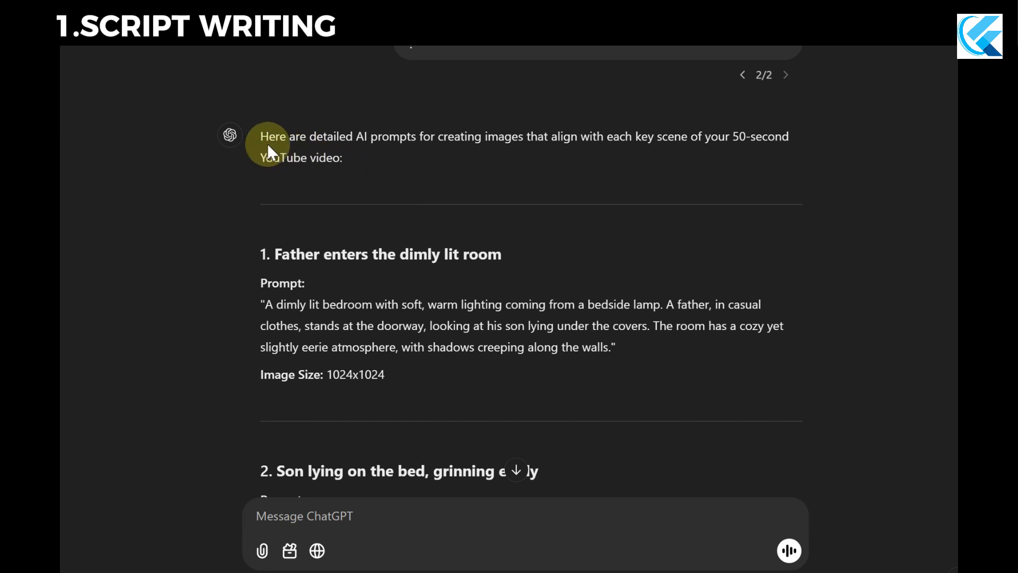
left_click_drag(261, 136, 793, 153)
left_click(782, 155)
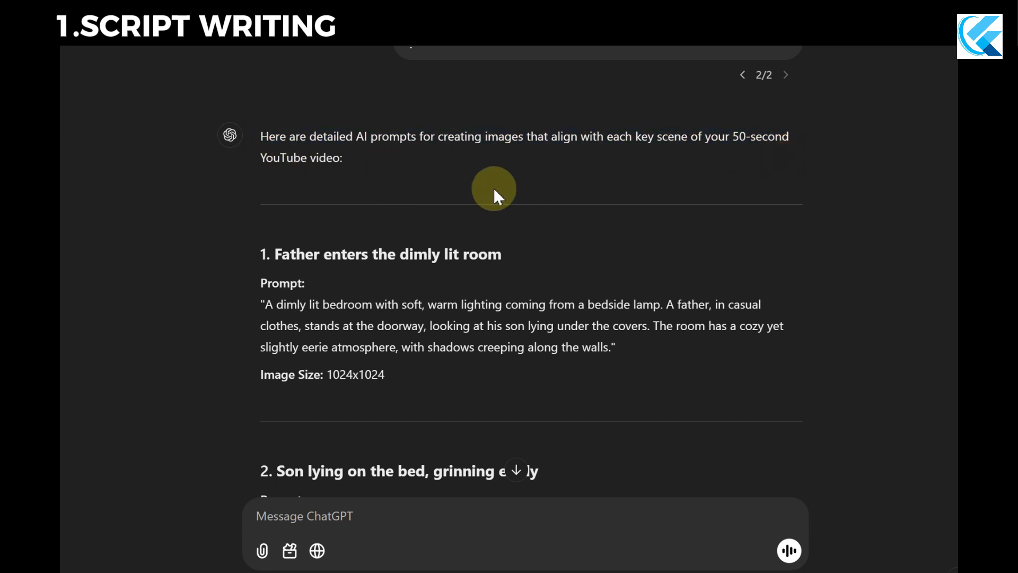
scroll(494, 190, "down", 2)
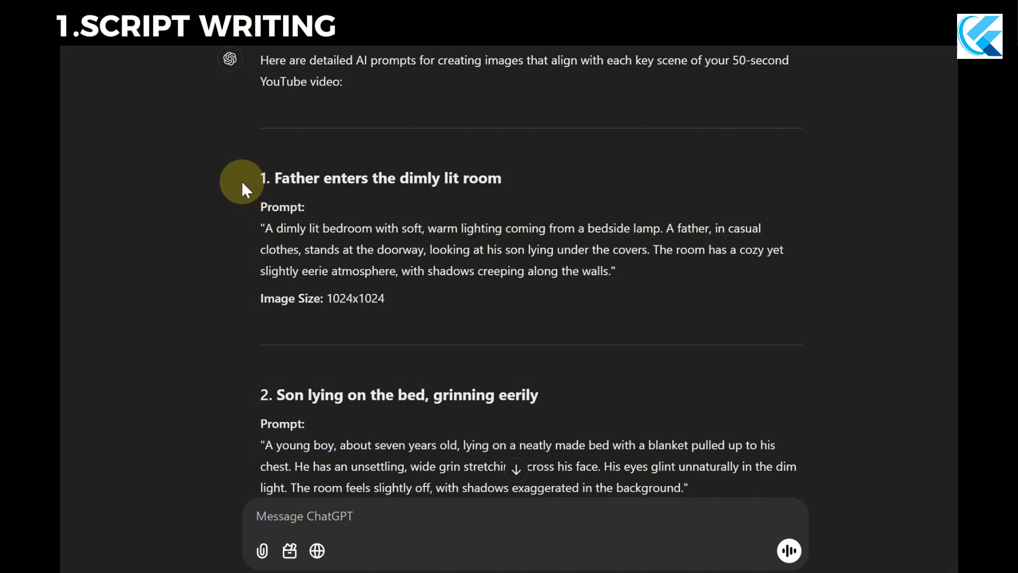
left_click_drag(252, 182, 482, 196)
left_click(278, 187)
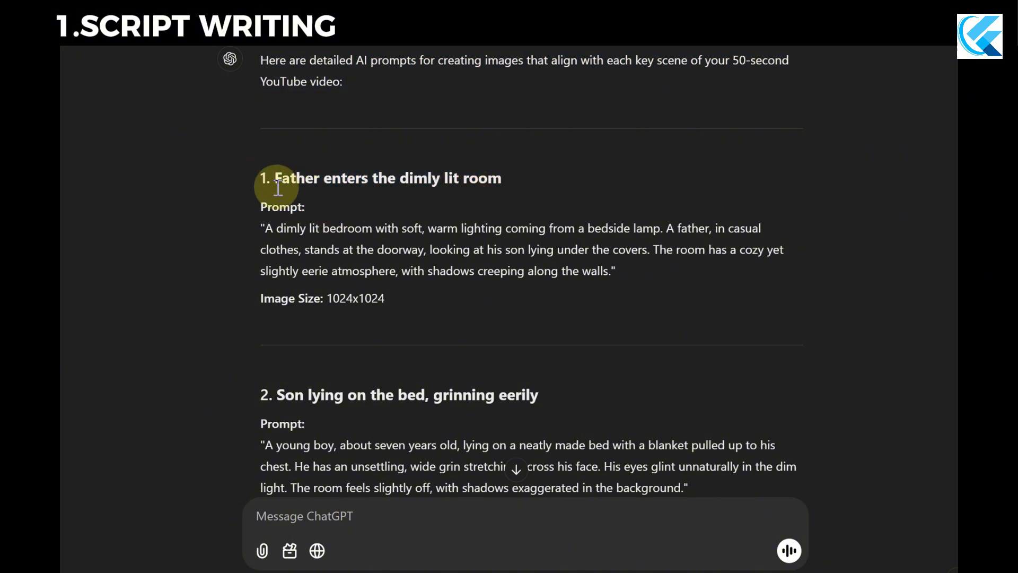
left_click_drag(257, 181, 507, 179)
left_click(524, 180)
Look through the remaining image prompts, from scene 2 with the grinning son to scene 8 with the black screen.
scroll(472, 192, "down", 5)
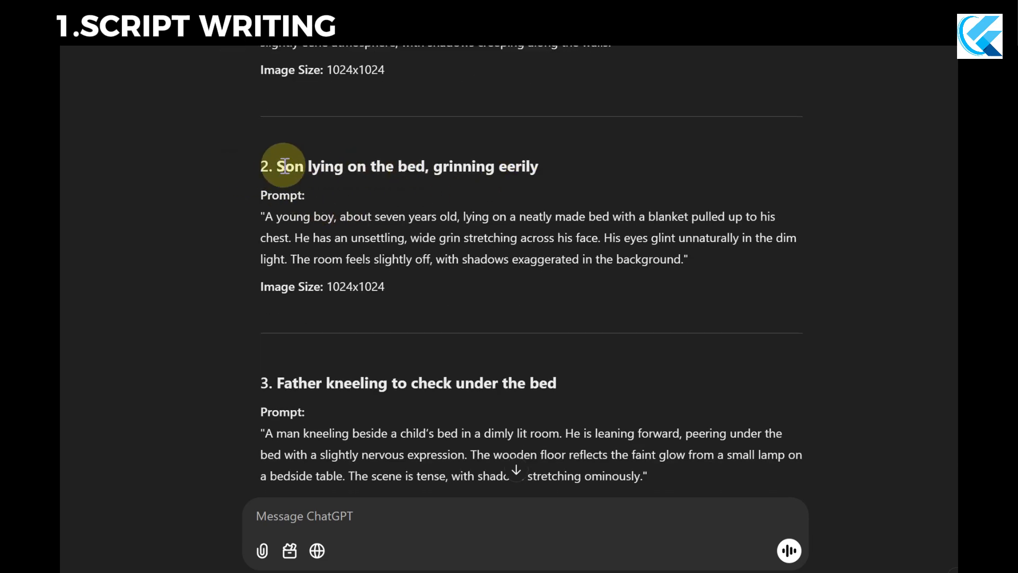
scroll(412, 243, "down", 7)
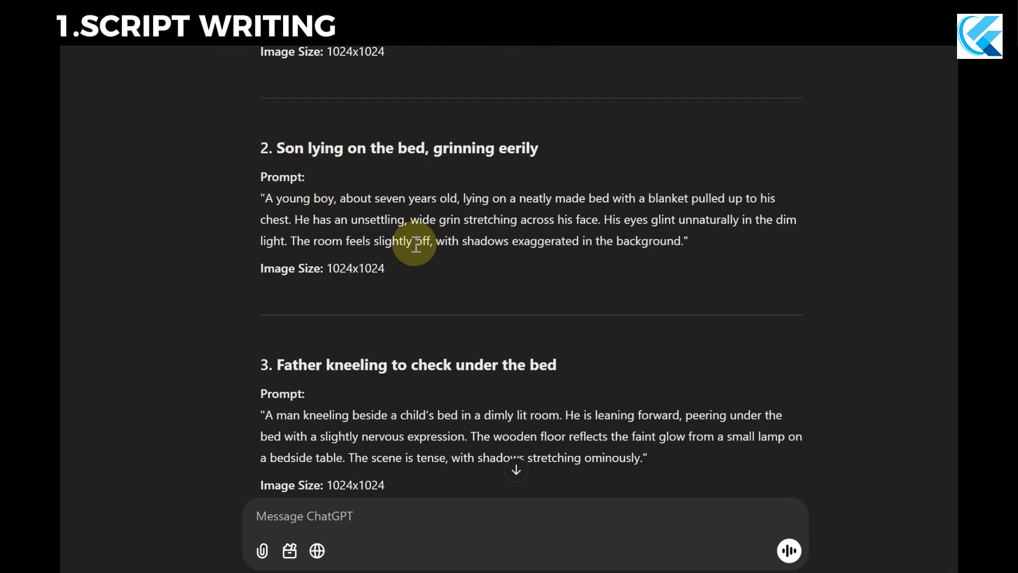
scroll(416, 241, "down", 14)
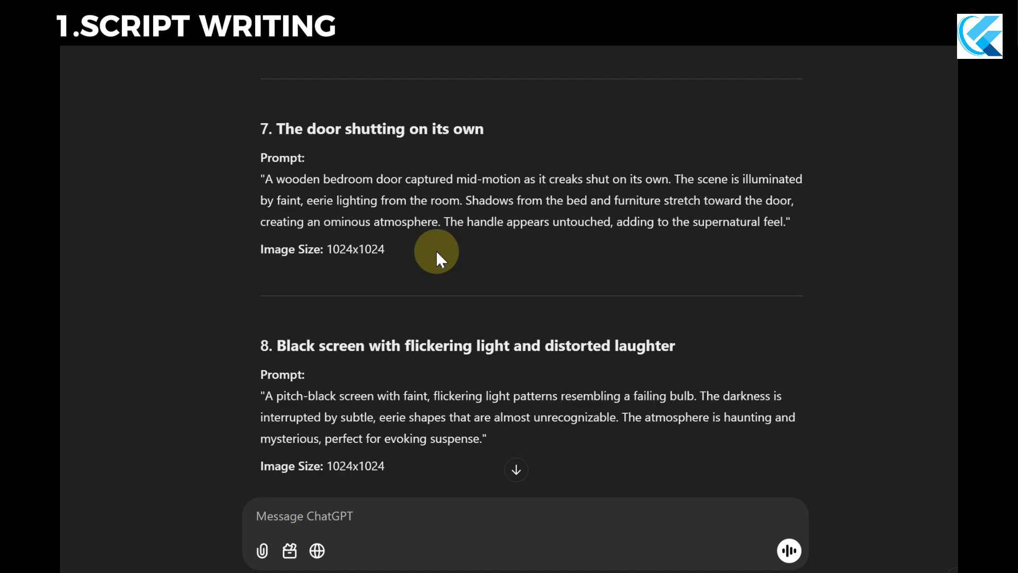
scroll(403, 207, "down", 4)
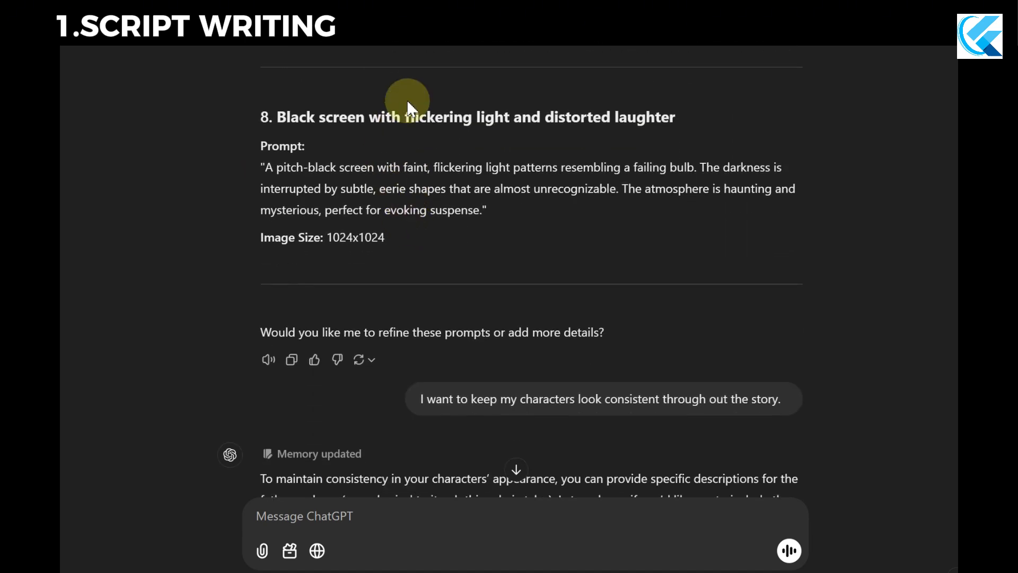
Find the message asking to keep the characters consistent throughout the story and examine its wording and the reply.
scroll(424, 244, "down", 4)
scroll(429, 231, "up", 1)
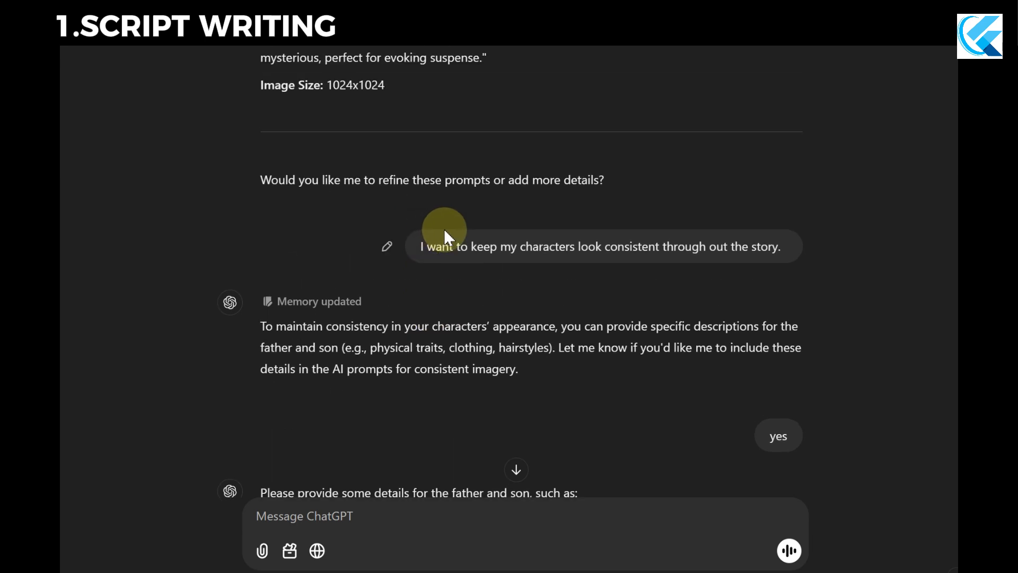
scroll(444, 228, "down", 3)
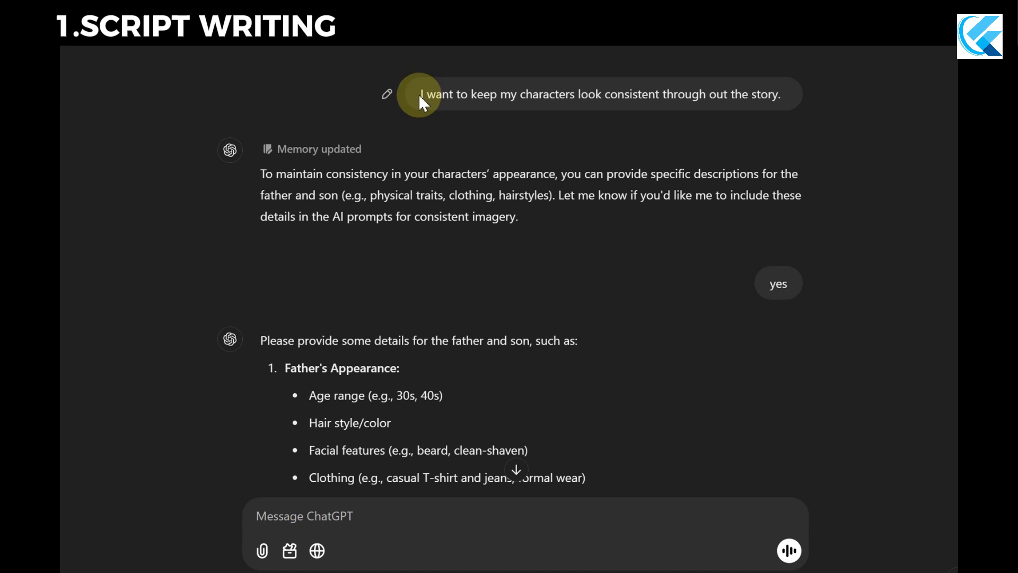
left_click_drag(419, 94, 812, 104)
left_click(583, 191)
scroll(467, 238, "down", 3)
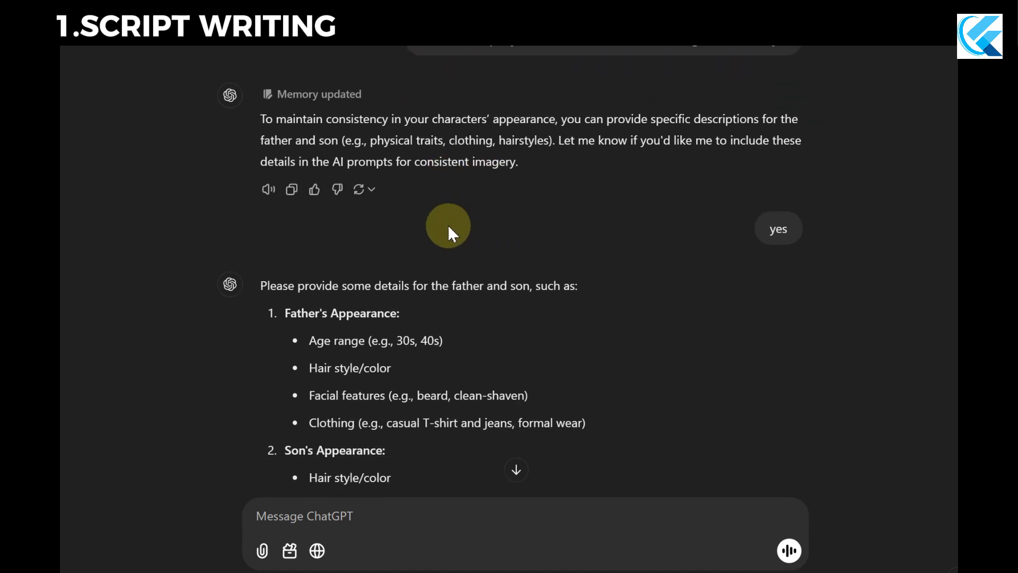
Examine the appearance details requested for the father and the son, including hair, facial features and clothing.
scroll(406, 287, "down", 2)
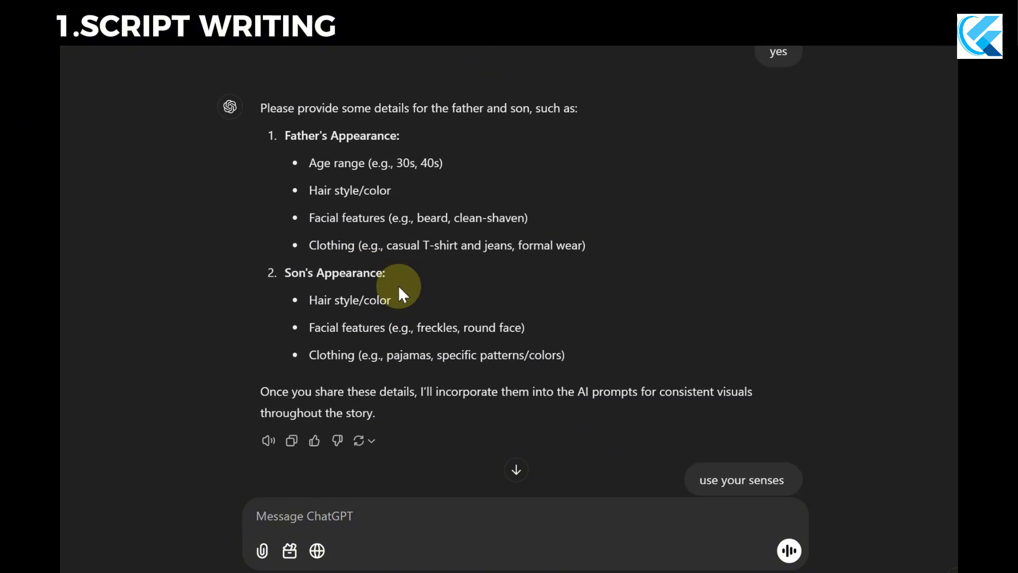
left_click_drag(261, 109, 555, 420)
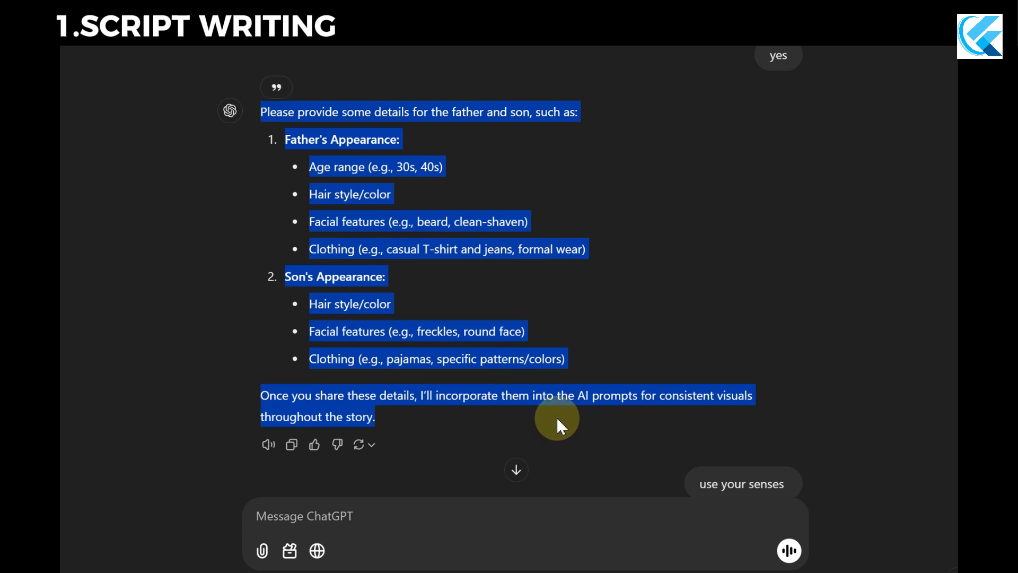
left_click(584, 340)
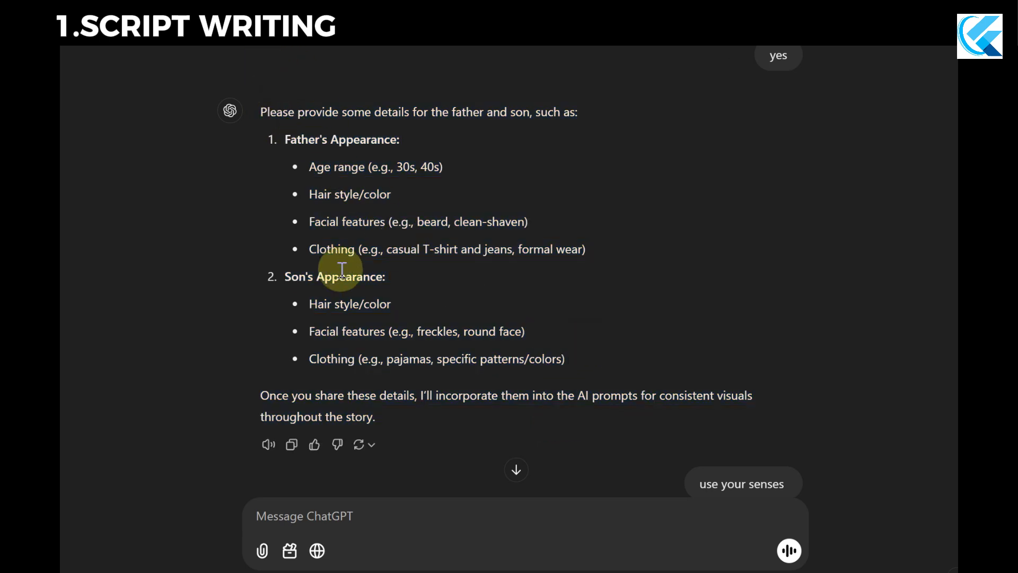
left_click_drag(282, 273, 460, 366)
scroll(460, 364, "down", 2)
scroll(459, 364, "down", 1)
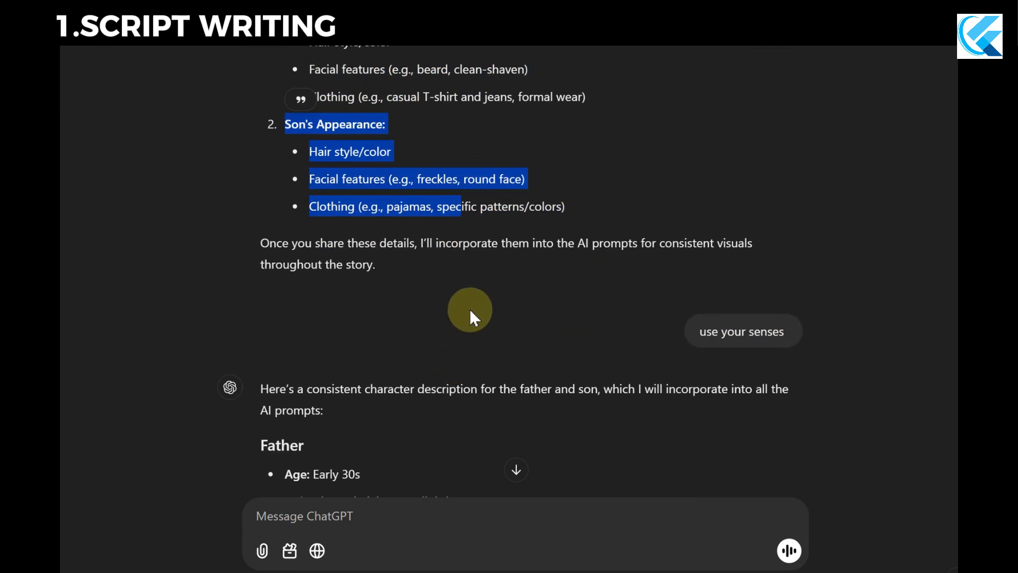
left_click(433, 259)
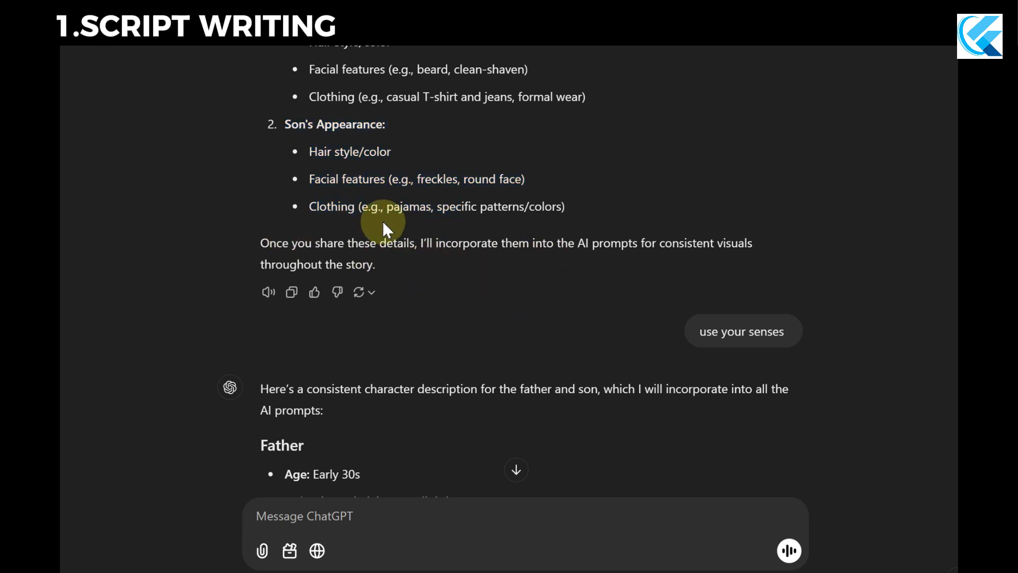
Re-examine the full request for character details, from its opening sentence to the closing note about consistent visuals.
scroll(383, 220, "up", 3)
left_click_drag(258, 110, 572, 422)
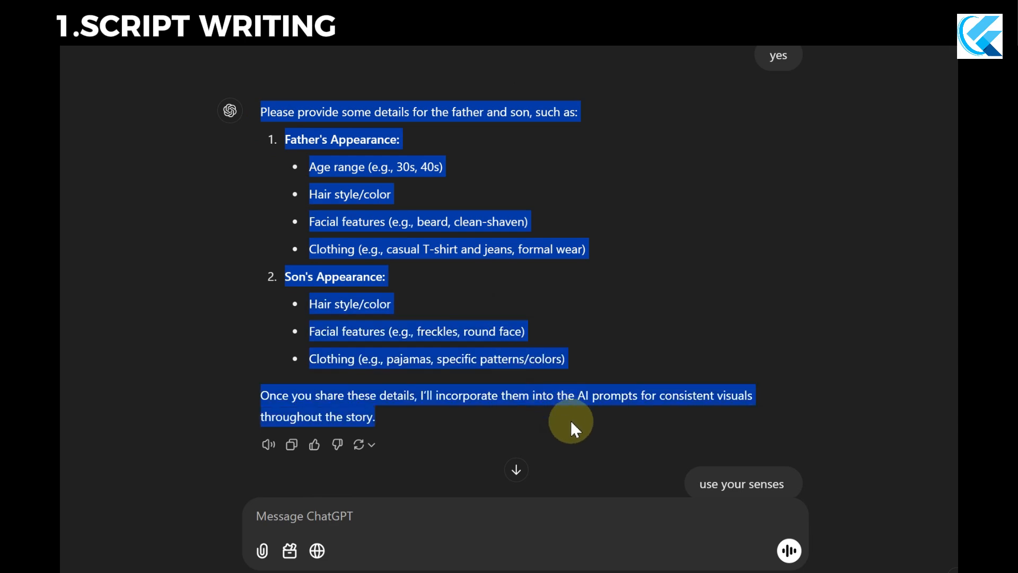
scroll(568, 397, "down", 2)
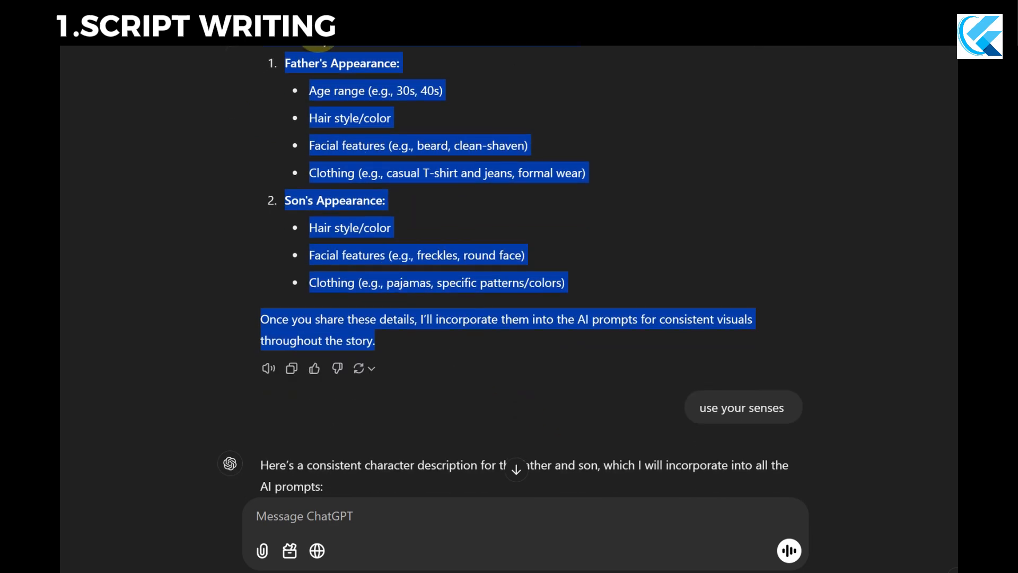
left_click(504, 361)
Examine the consistent character description for the father and son given in reply to "use your senses".
scroll(504, 361, "down", 6)
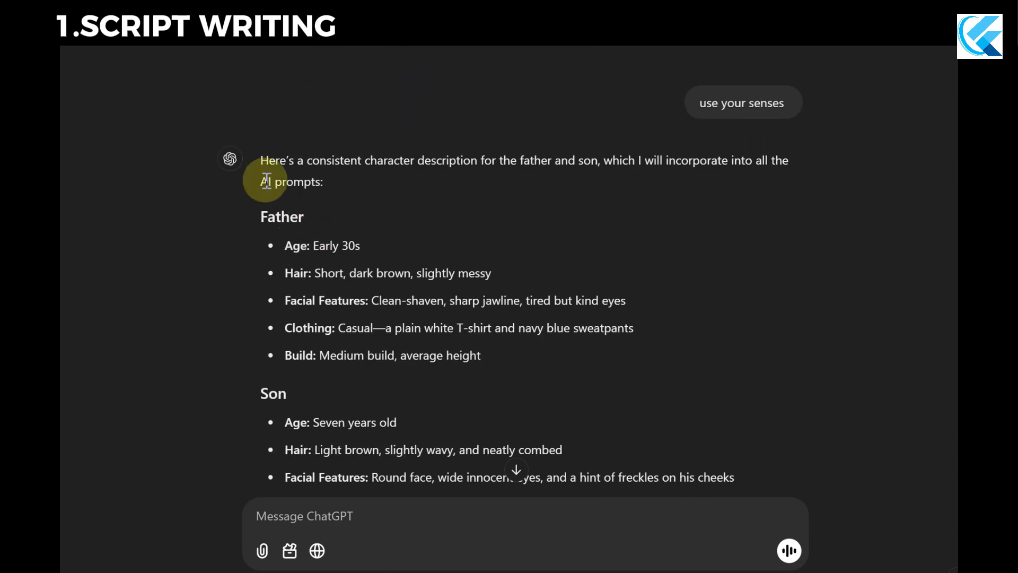
left_click_drag(263, 160, 602, 167)
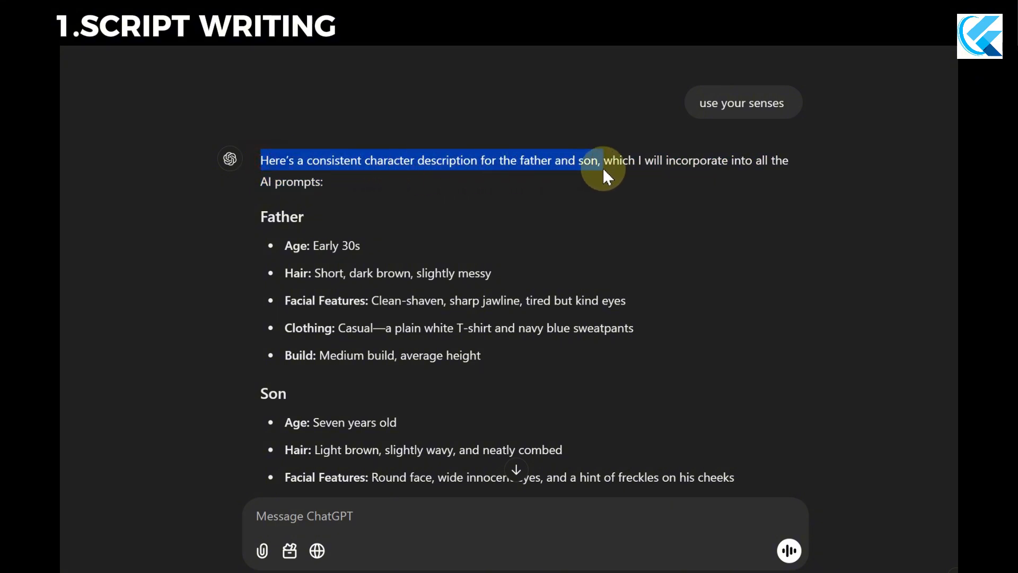
scroll(527, 206, "down", 2)
scroll(354, 180, "down", 10)
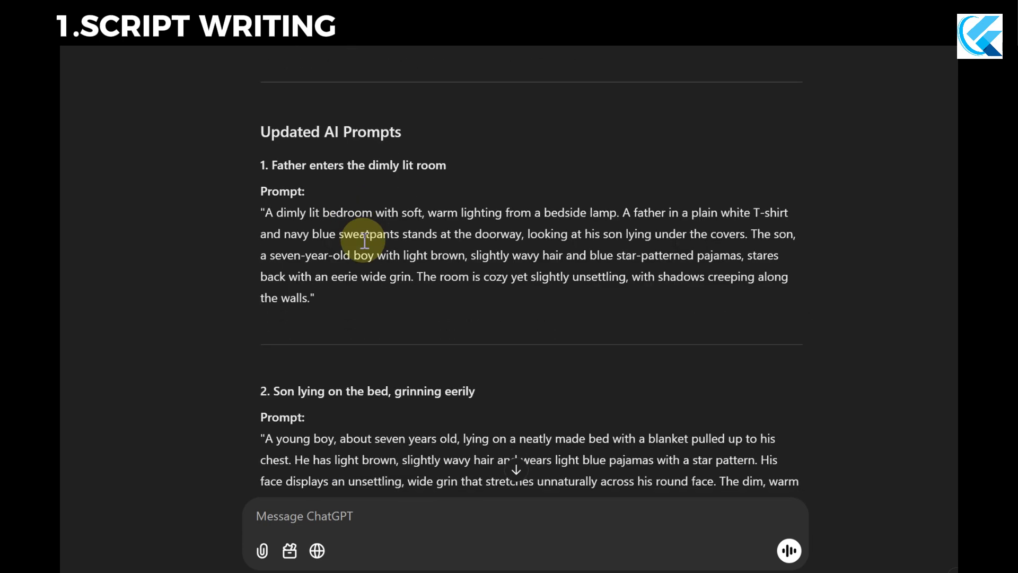
scroll(246, 261, "up", 3)
Locate the "Updated AI Prompts" section that follows the character descriptions and highlight its heading.
scroll(364, 234, "down", 2)
left_click_drag(239, 131, 407, 140)
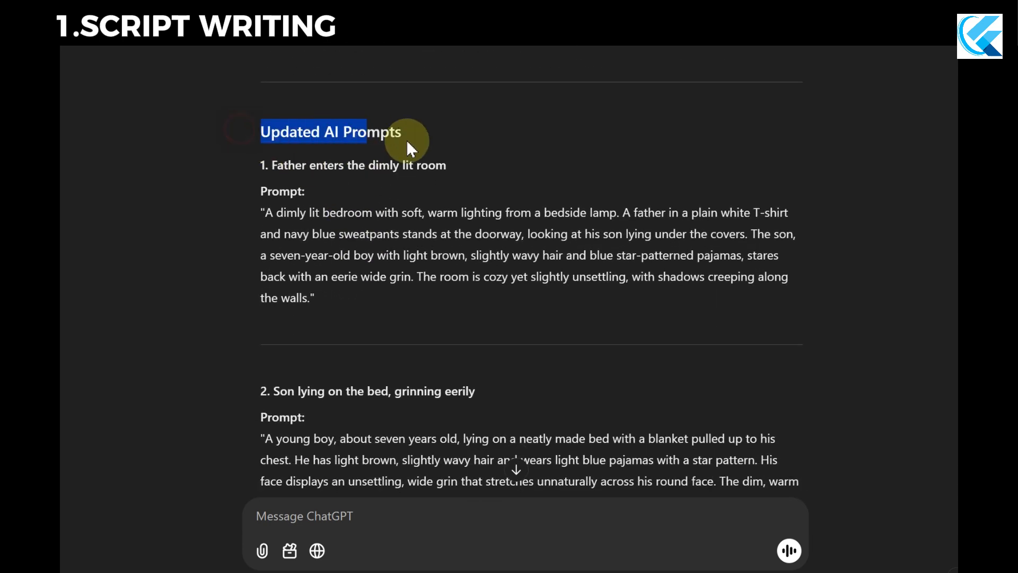
left_click(434, 141)
left_click_drag(255, 134, 418, 146)
left_click(482, 151)
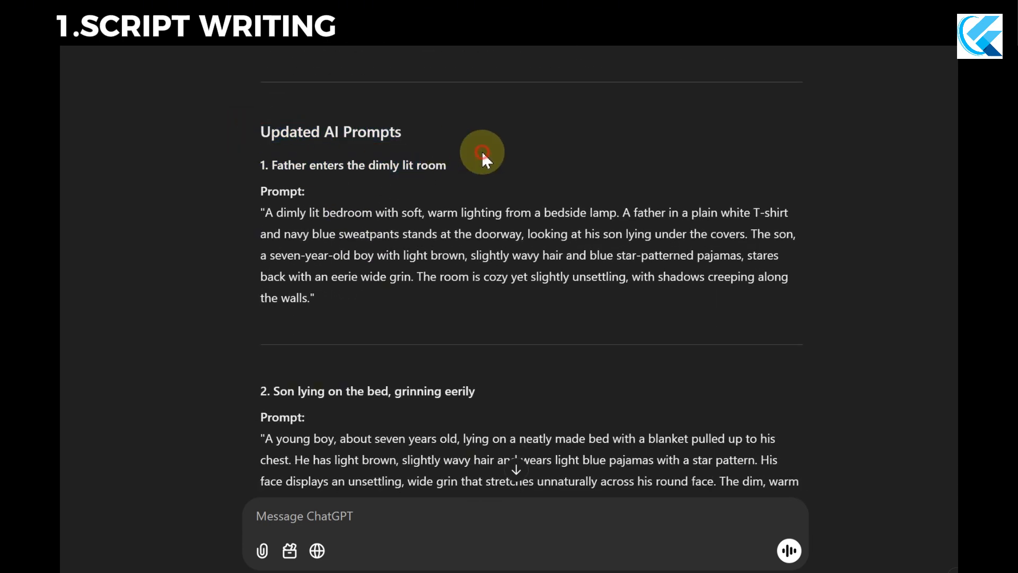
Examine the title and full text of the updated first prompt, "Father enters the dimly lit room".
scroll(355, 242, "down", 2)
left_click_drag(325, 222, 260, 143)
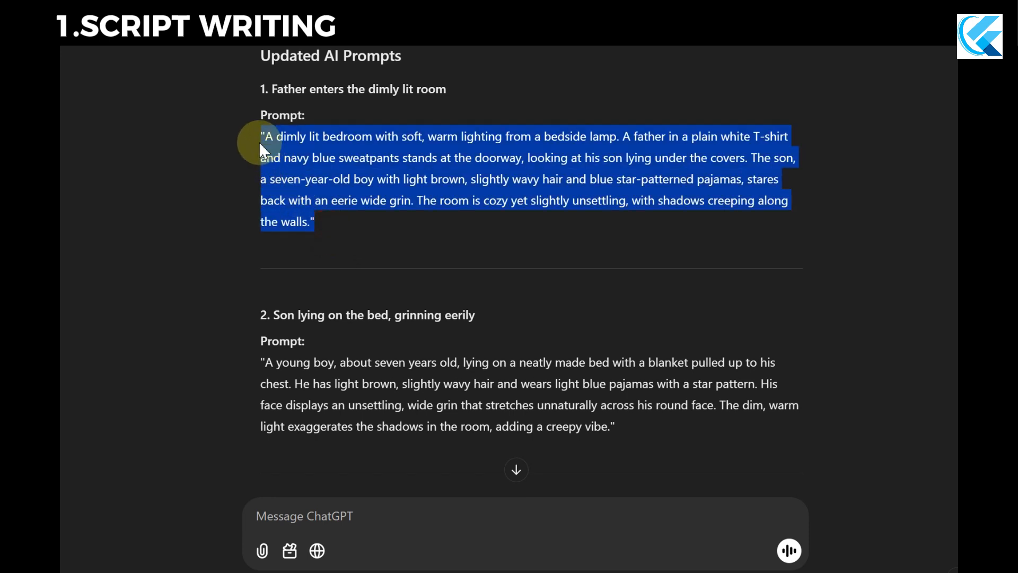
left_click(364, 218)
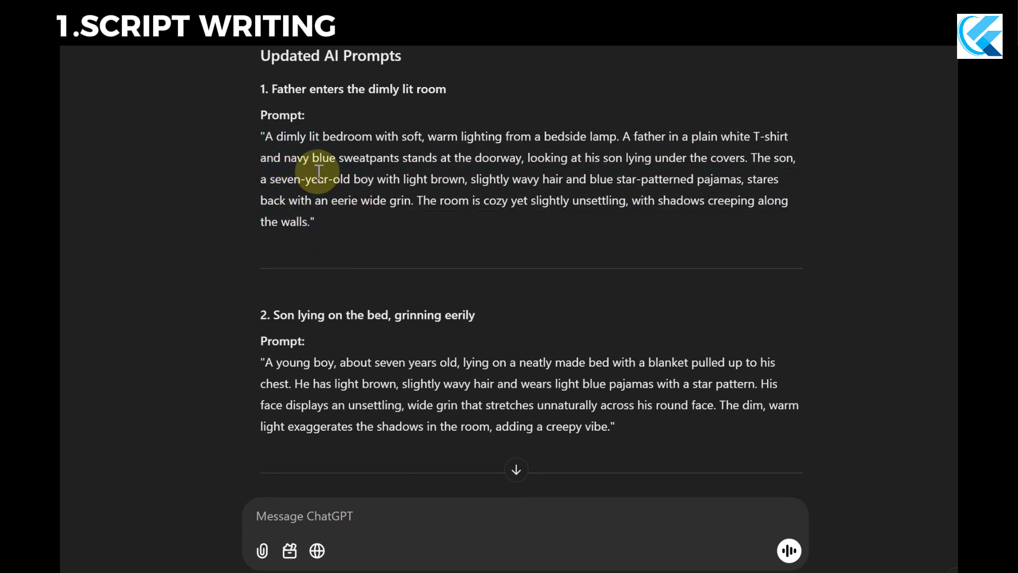
left_click_drag(248, 85, 467, 100)
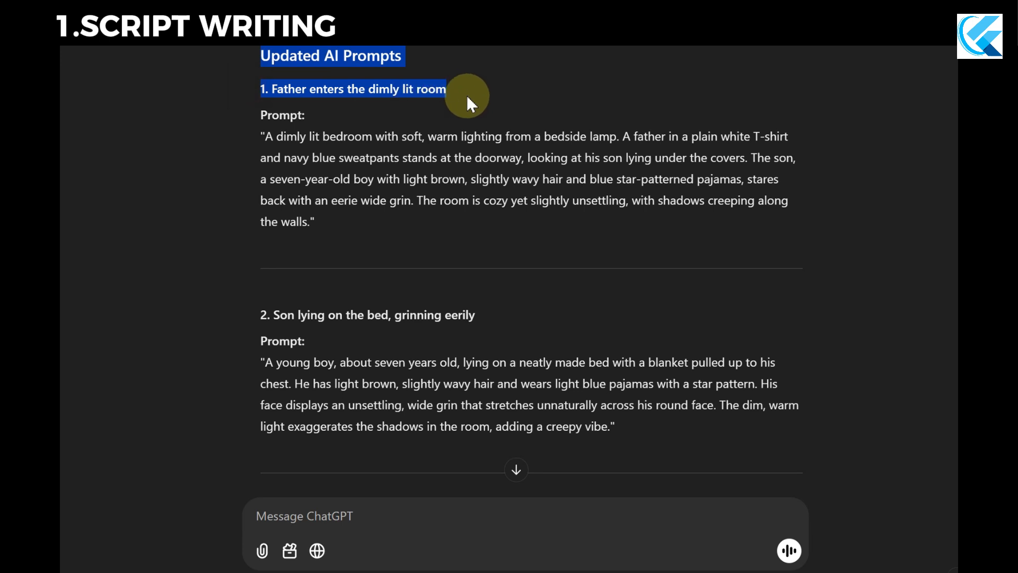
left_click(468, 98)
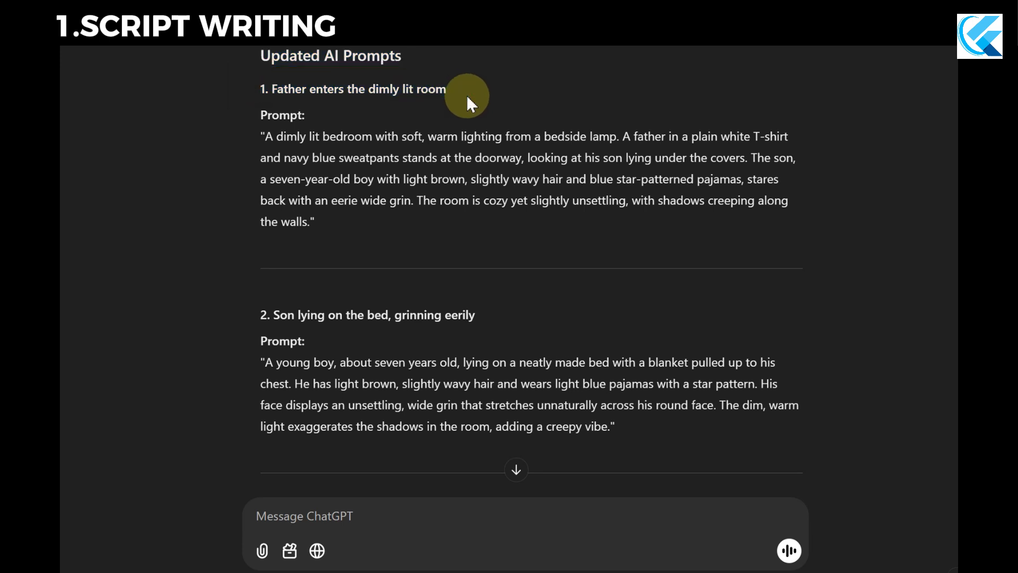
left_click_drag(257, 135, 355, 218)
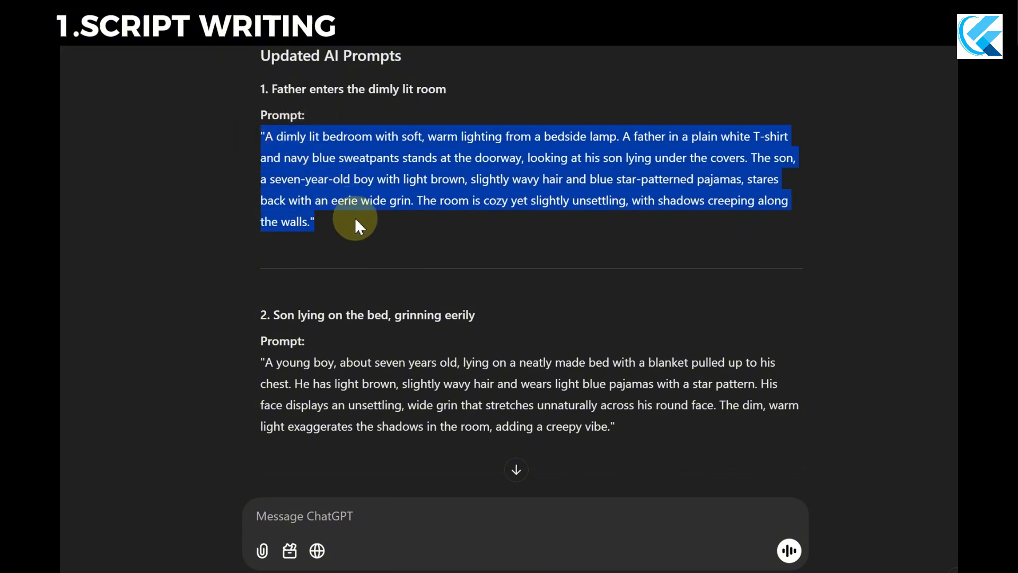
left_click(380, 232)
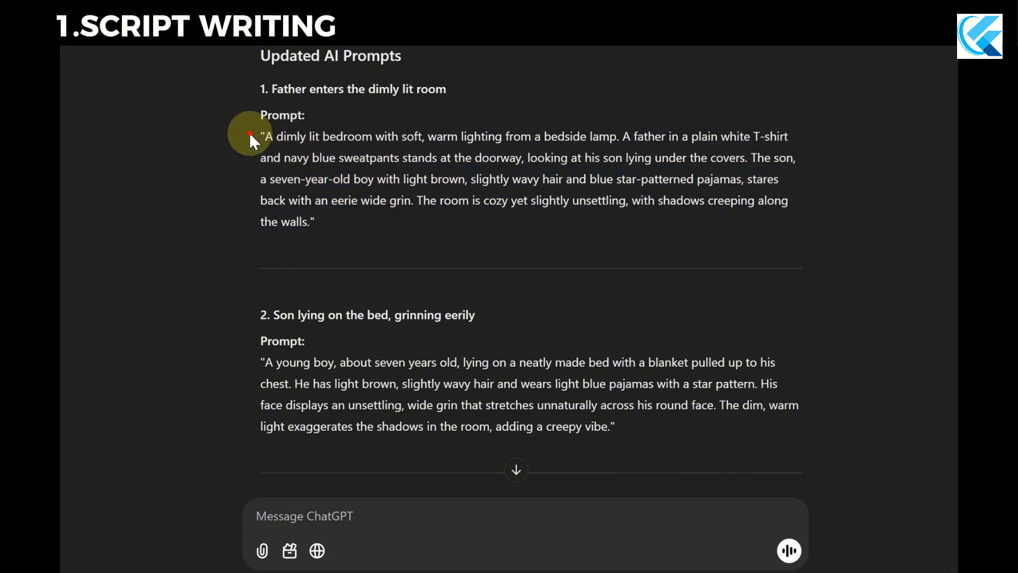
left_click_drag(259, 51, 333, 234)
left_click(366, 249)
Examine the character descriptions in updated prompts 2 and 3, with the grinning son and the kneeling father.
scroll(366, 248, "down", 3)
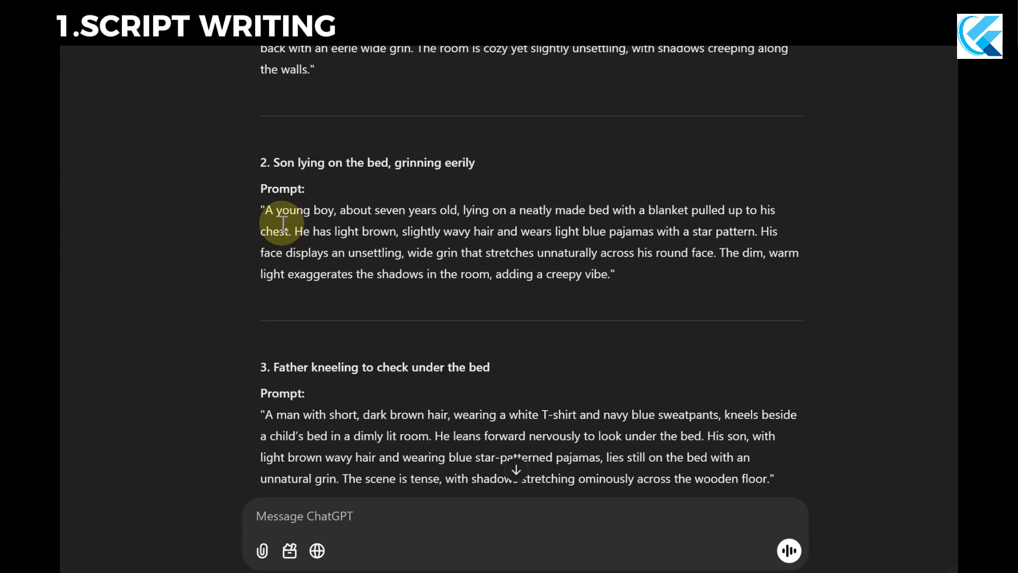
left_click_drag(252, 210, 455, 225)
left_click(448, 250)
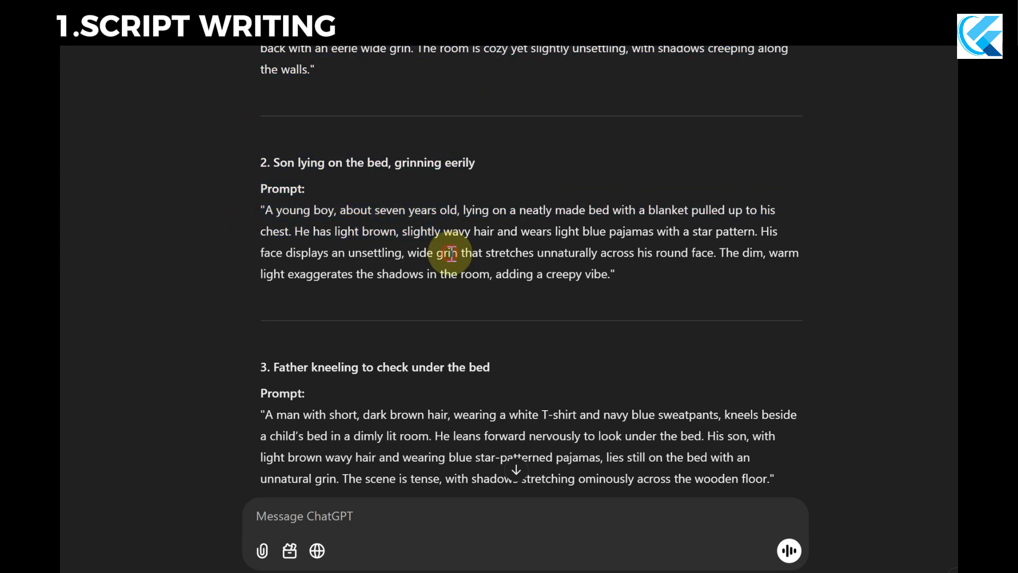
scroll(372, 252, "down", 3)
left_click_drag(257, 259, 463, 285)
left_click(462, 358)
Examine the son's hair and pajamas description in updated prompt 4, "The real son under the bed".
scroll(462, 358, "down", 3)
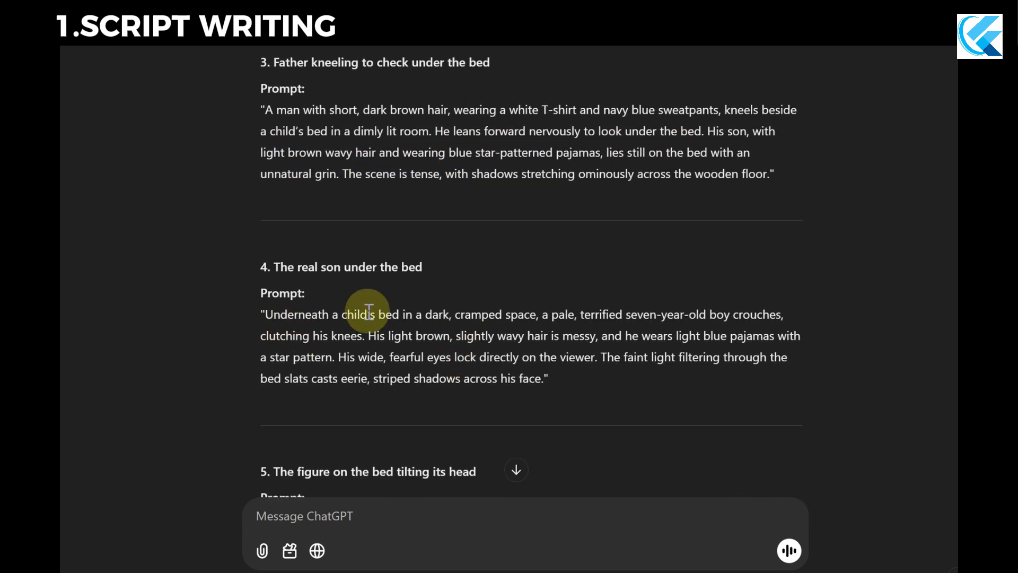
mouse_move(338, 313)
left_mouse_down()
mouse_move(477, 323)
mouse_move(525, 338)
left_mouse_up()
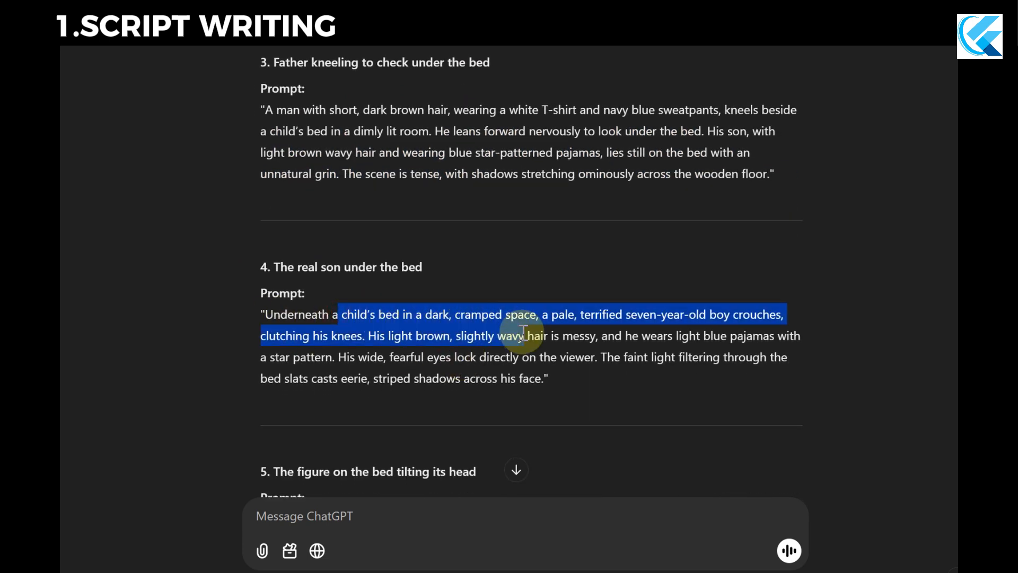
left_click_drag(625, 340, 772, 357)
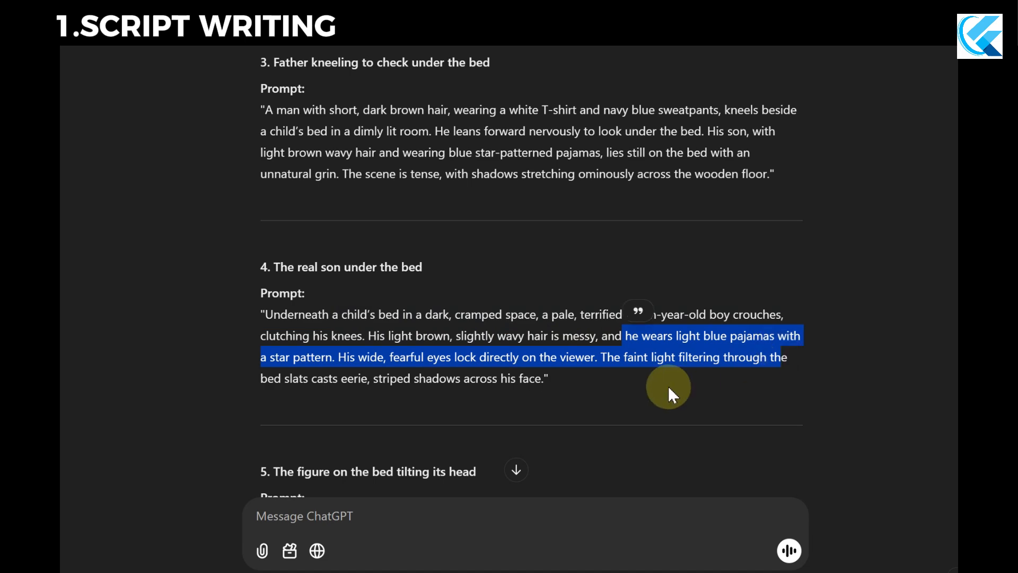
left_click(533, 380)
Look through updated prompts 5 to 8, checking the father's clothing description in scene 6.
scroll(403, 297, "down", 5)
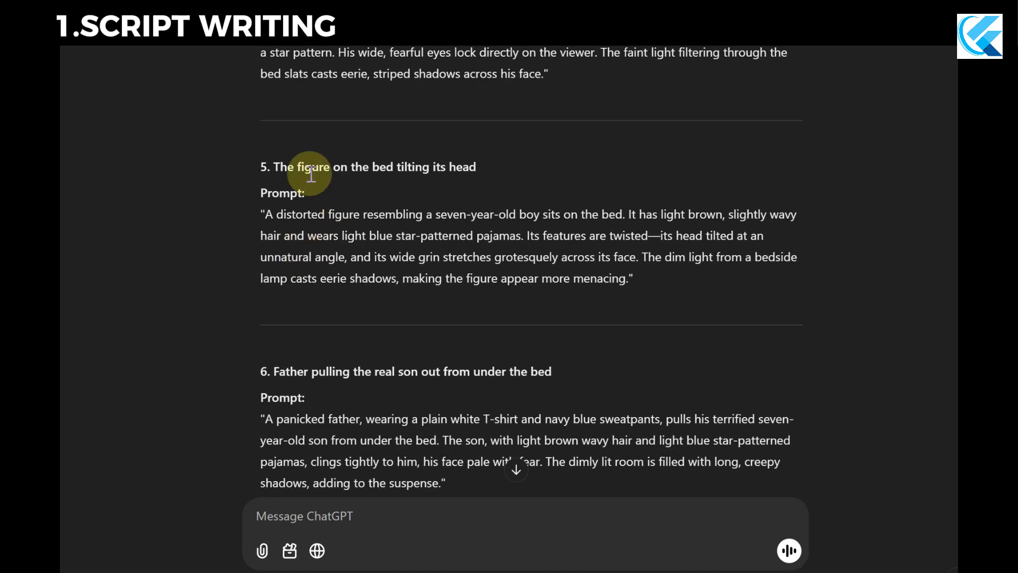
scroll(364, 185, "down", 4)
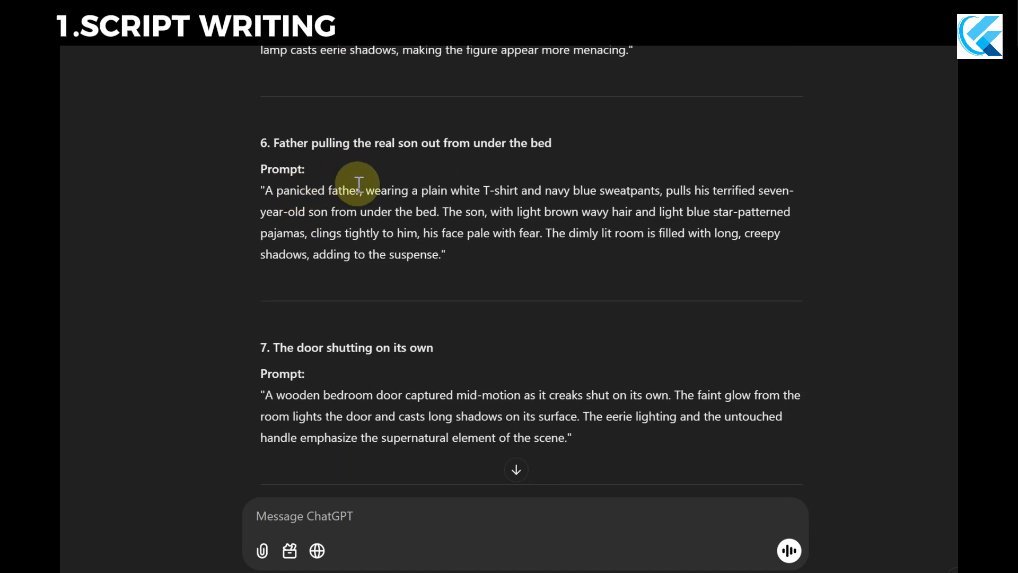
left_click_drag(364, 193, 673, 194)
scroll(581, 249, "up", 6)
scroll(580, 249, "down", 5)
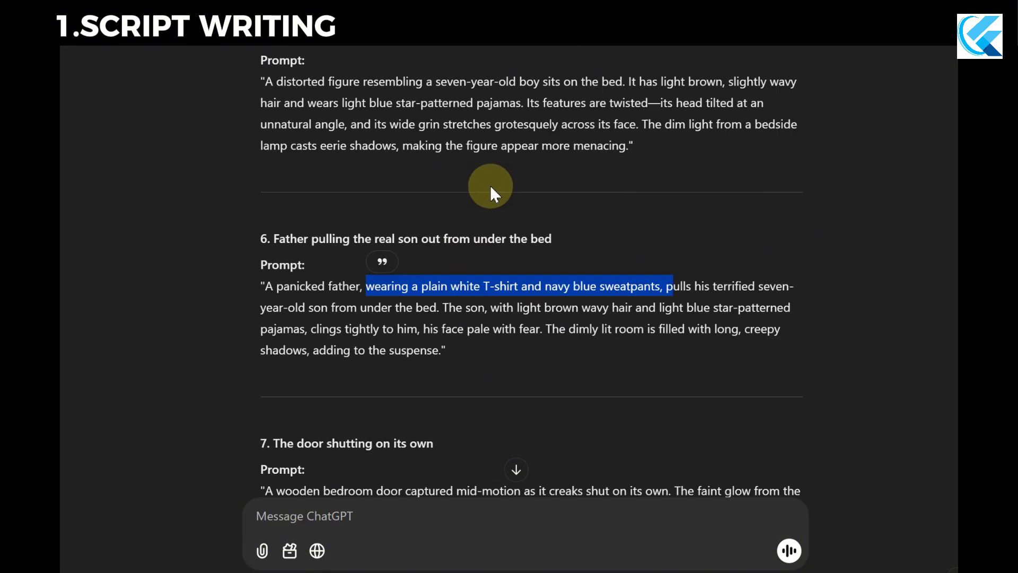
scroll(478, 307, "down", 5)
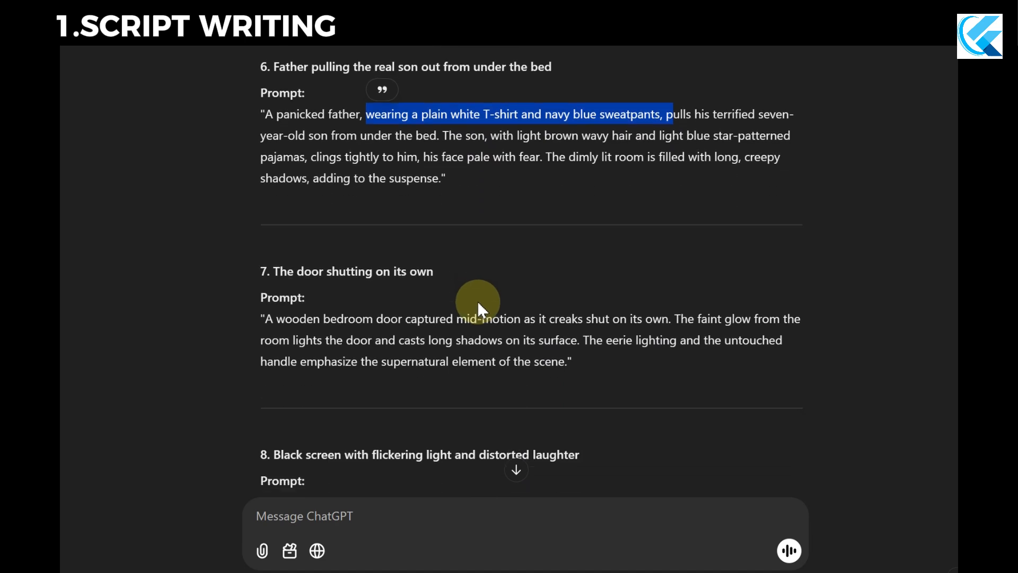
scroll(478, 301, "down", 3)
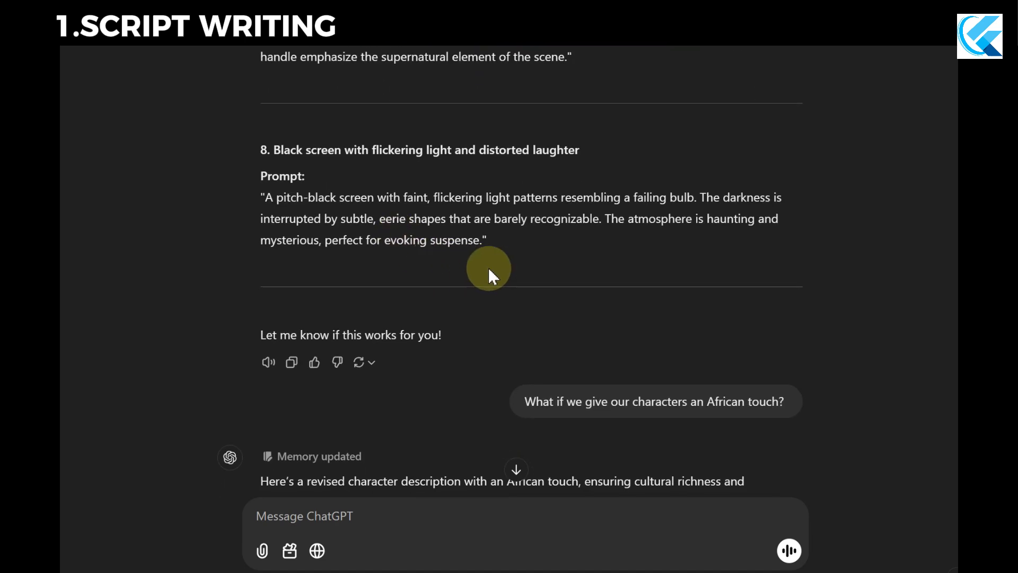
Find the message asking to give the characters an African touch and examine its wording.
scroll(489, 267, "down", 2)
left_click_drag(791, 247, 712, 246)
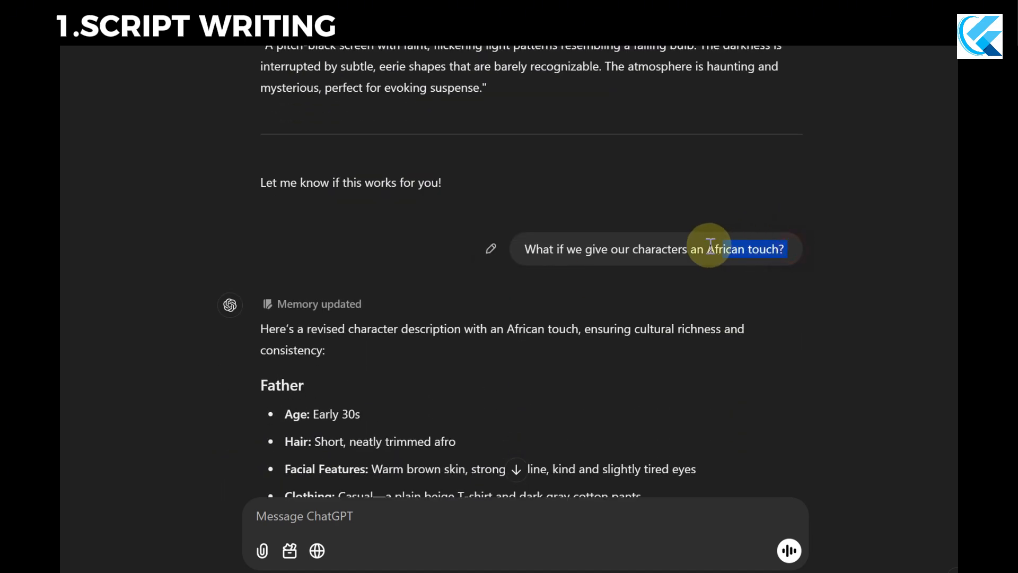
left_click(741, 266)
Read through the African-styled father and son descriptions and the eight revised scene prompts below them.
scroll(409, 297, "down", 6)
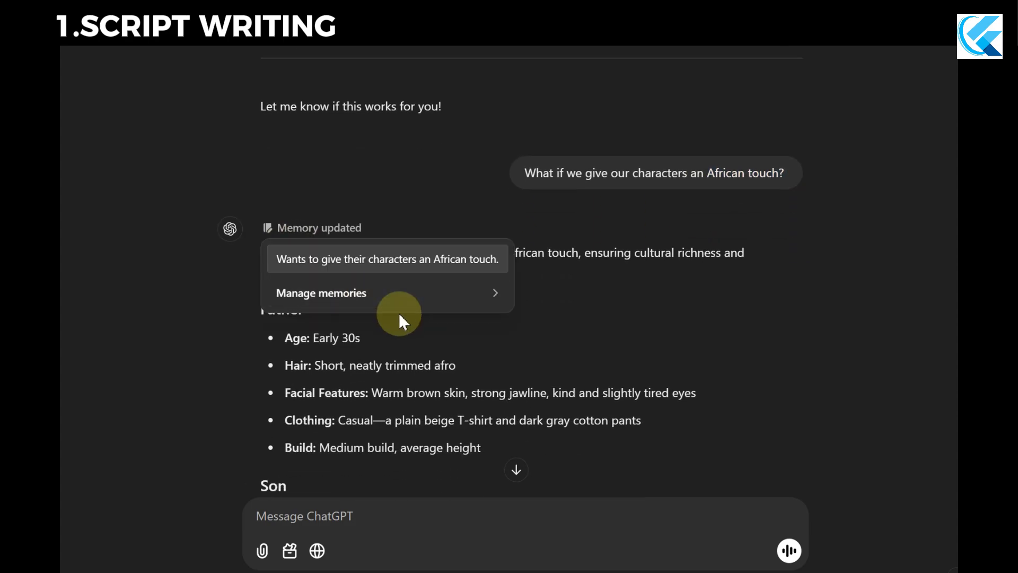
scroll(405, 363, "down", 15)
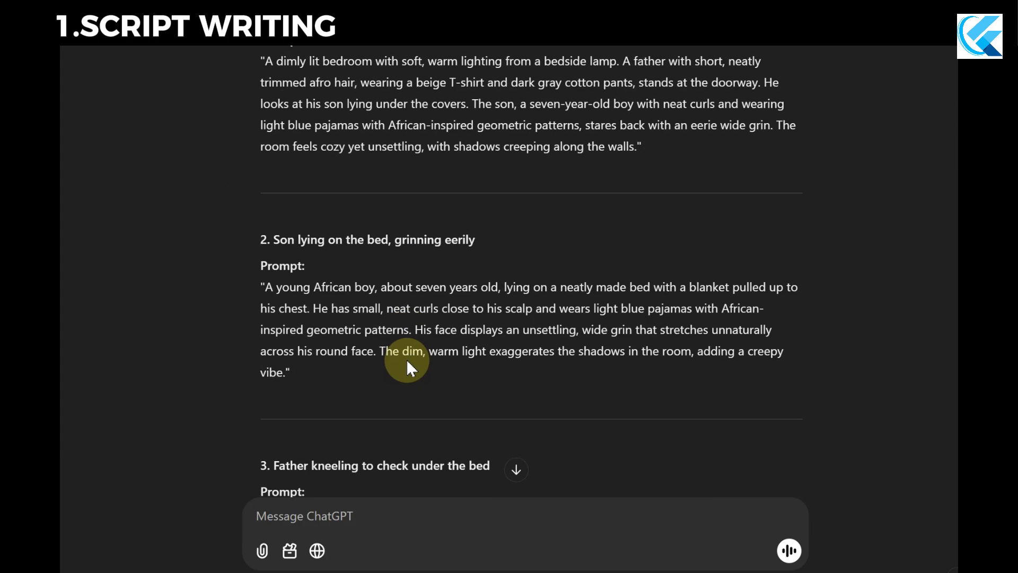
scroll(406, 357, "down", 4)
scroll(401, 359, "down", 4)
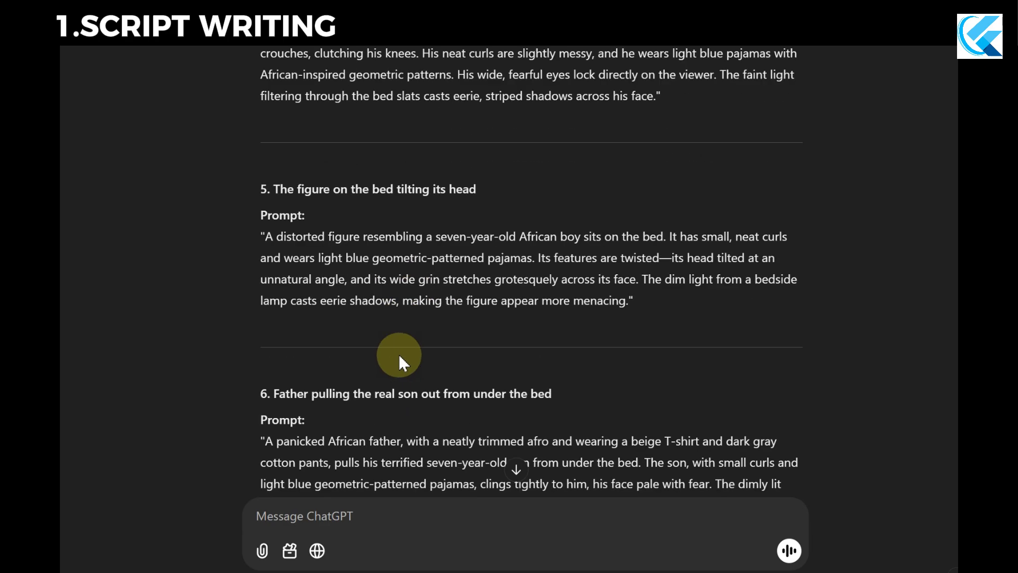
scroll(415, 349, "down", 5)
scroll(414, 348, "down", 6)
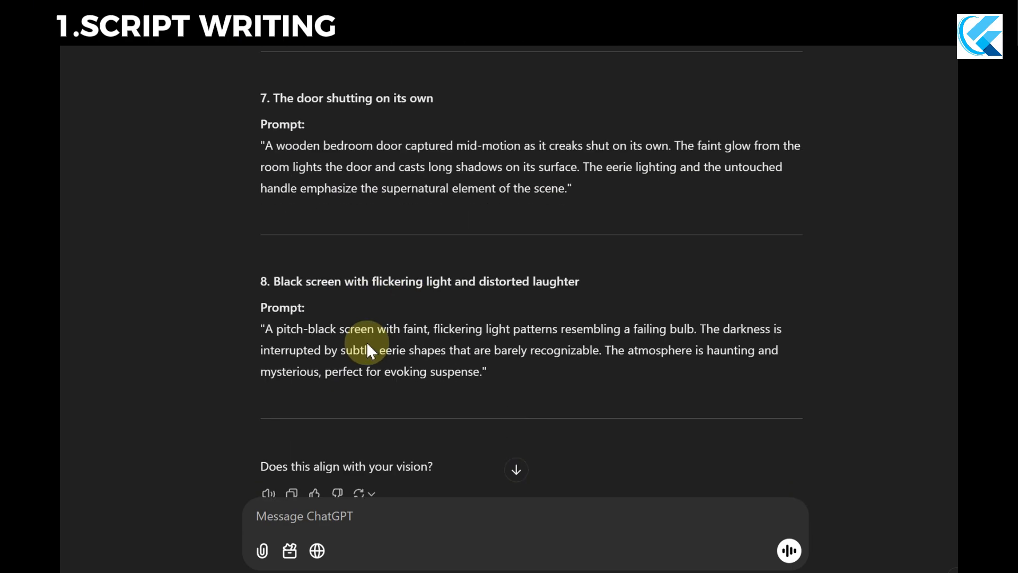
Recheck the revised scene prompts and find the message asking to match story sentences with prompts and sound effects.
scroll(364, 347, "up", 11)
scroll(376, 343, "up", 13)
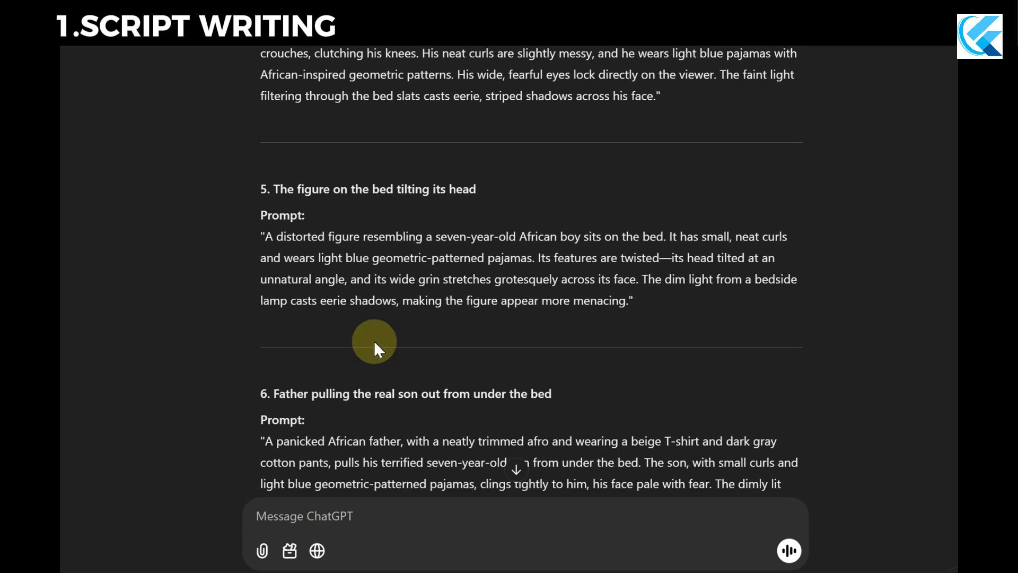
scroll(253, 286, "down", 17)
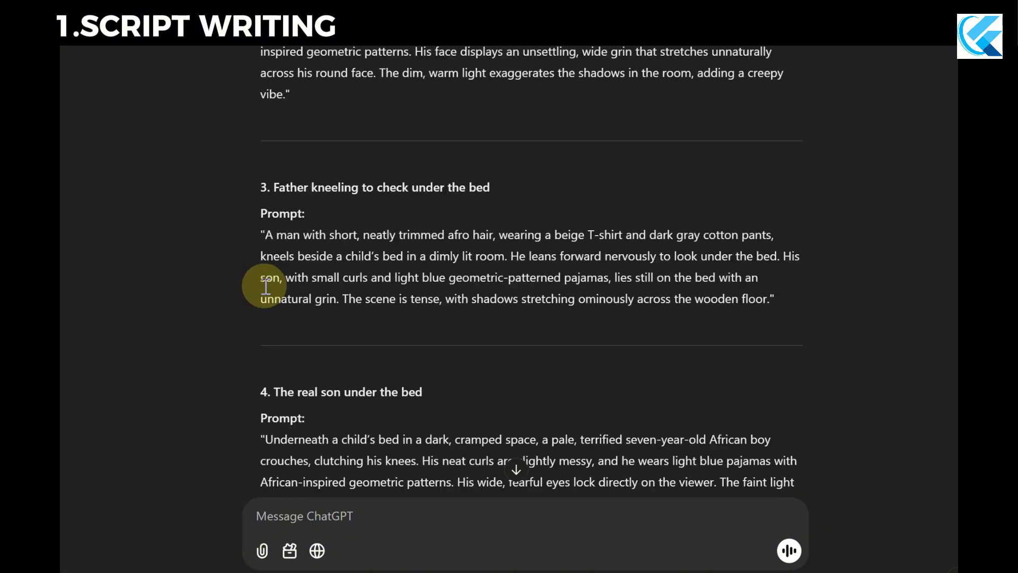
scroll(263, 284, "down", 3)
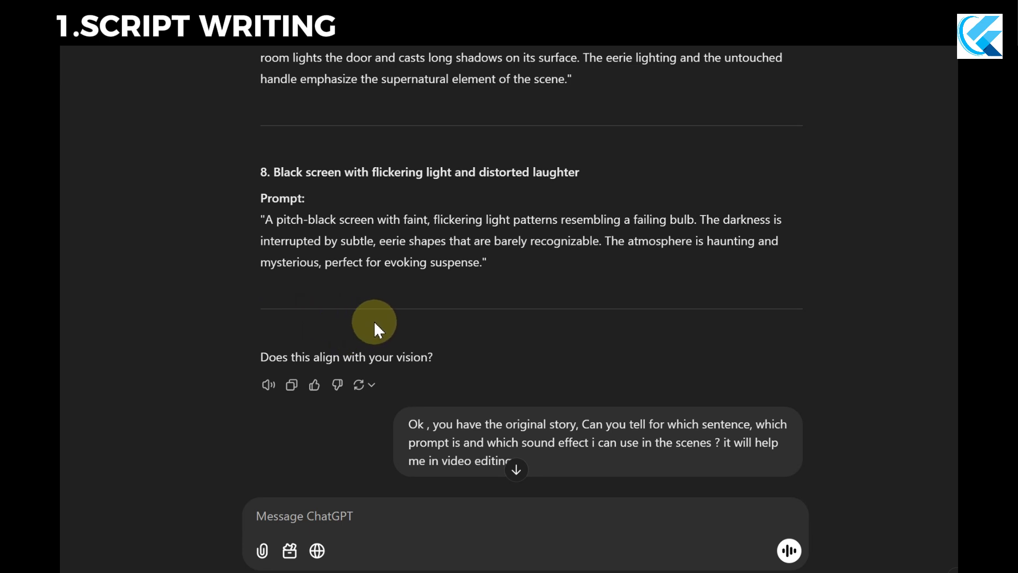
scroll(369, 317, "down", 2)
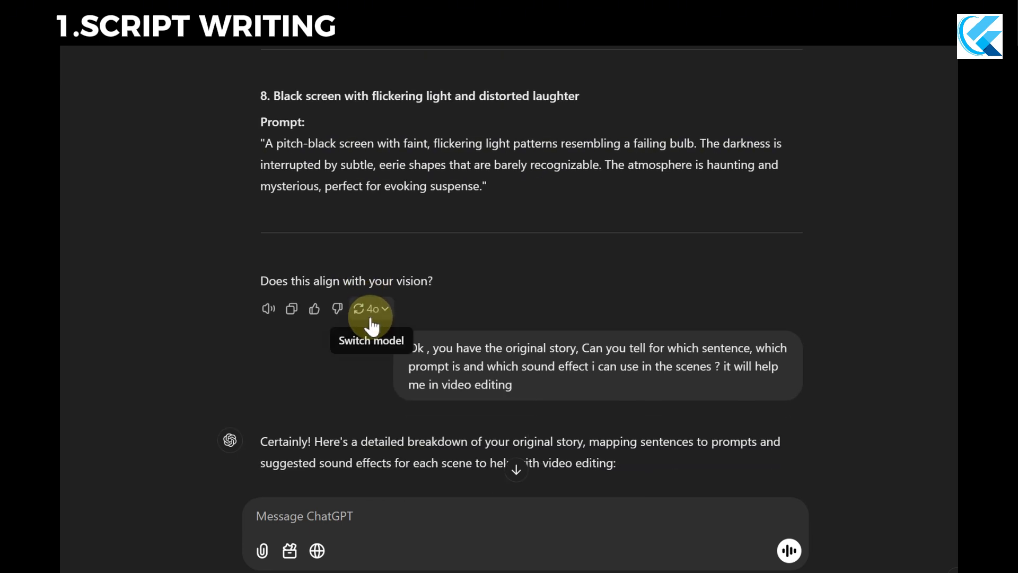
mouse_move(376, 354)
scroll(317, 365, "up", 5)
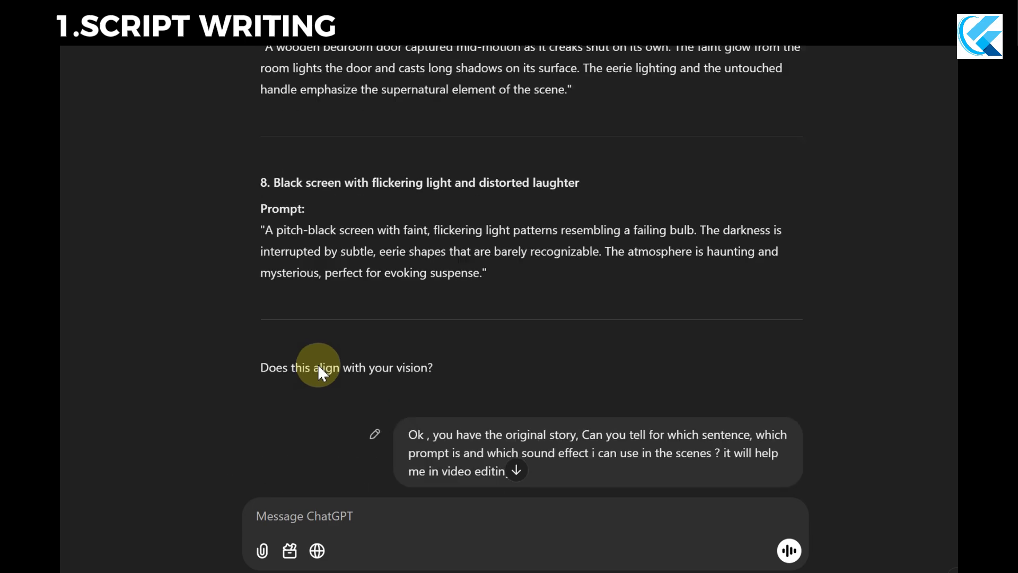
scroll(319, 364, "down", 1)
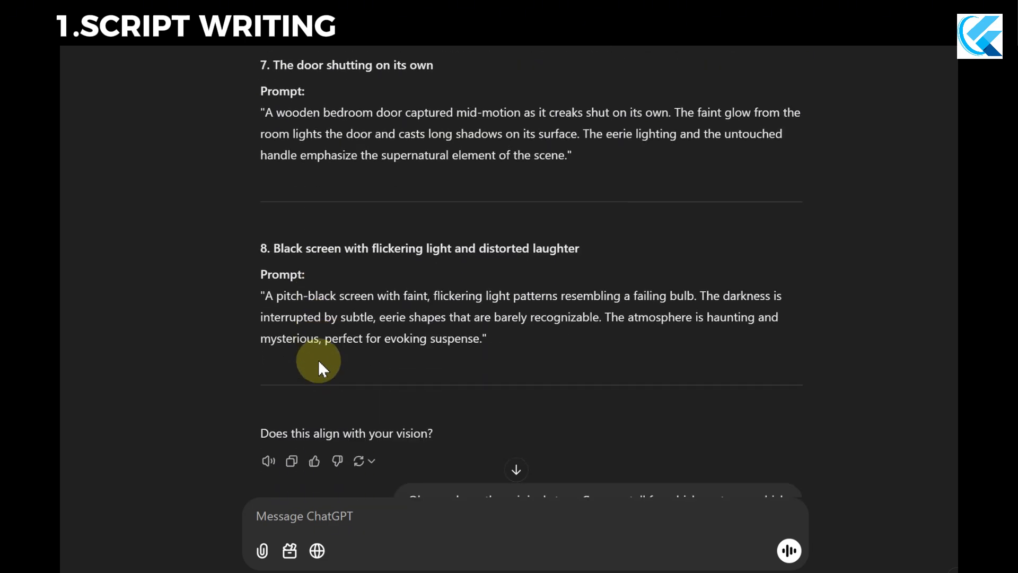
Go back over the revised prompts to the father and son descriptions with the African touch.
scroll(305, 249, "up", 2)
scroll(312, 212, "up", 20)
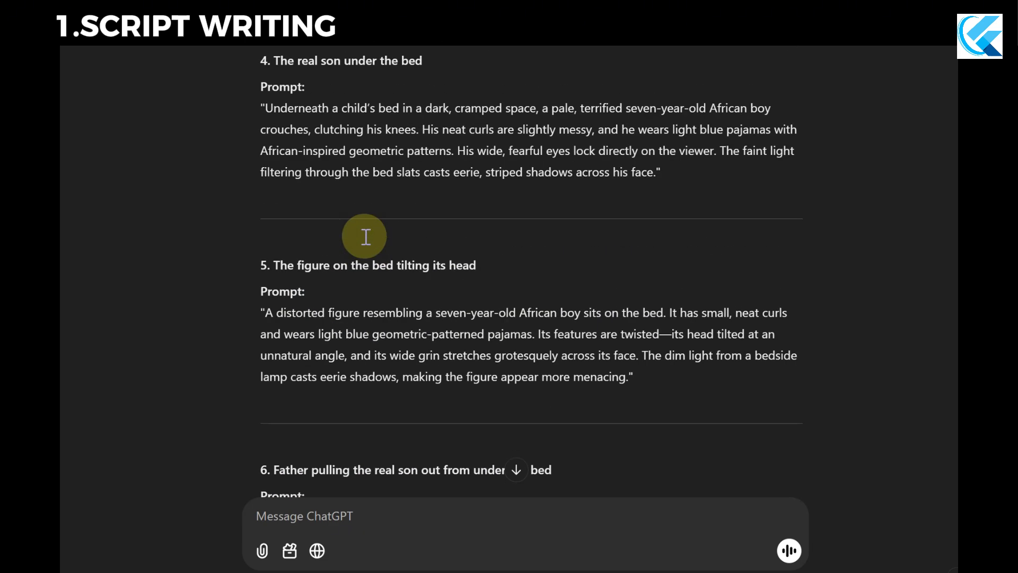
scroll(364, 234, "up", 5)
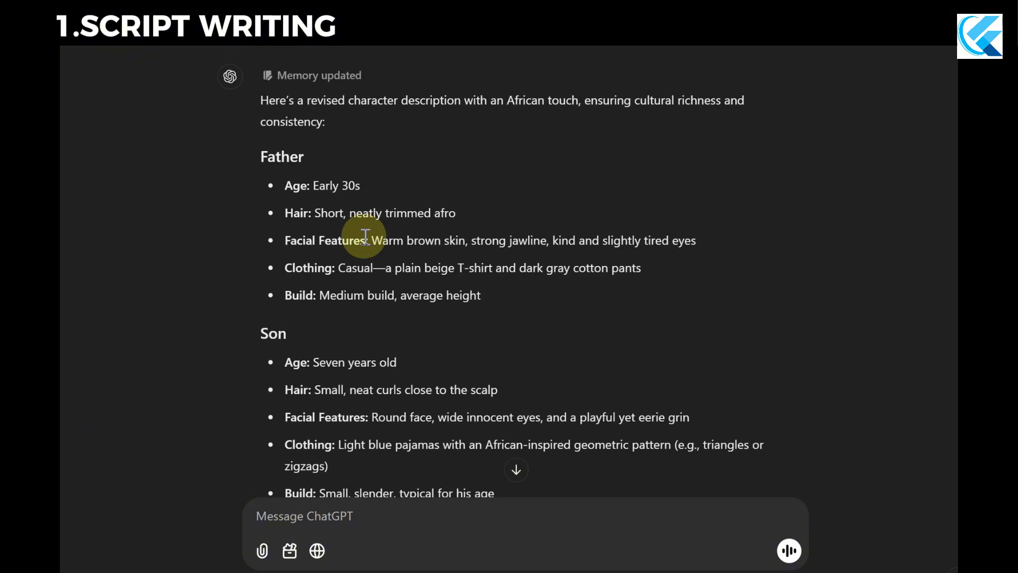
scroll(364, 235, "down", 3)
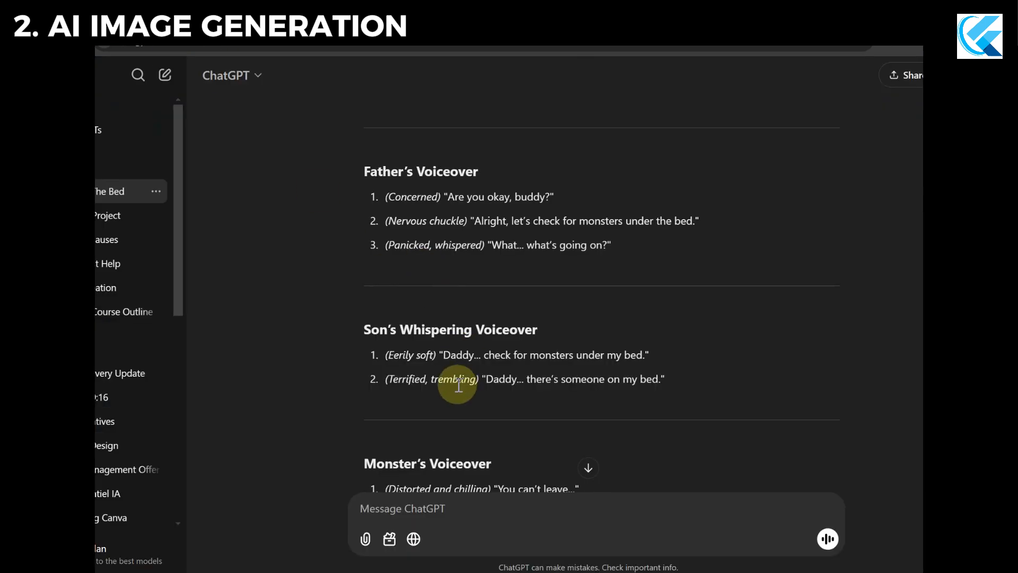
In ChatGPT, copy the first prompt under "AI Images Prompts Mapping", describing the African father entering a dimly lit room.
scroll(463, 387, "up", 15)
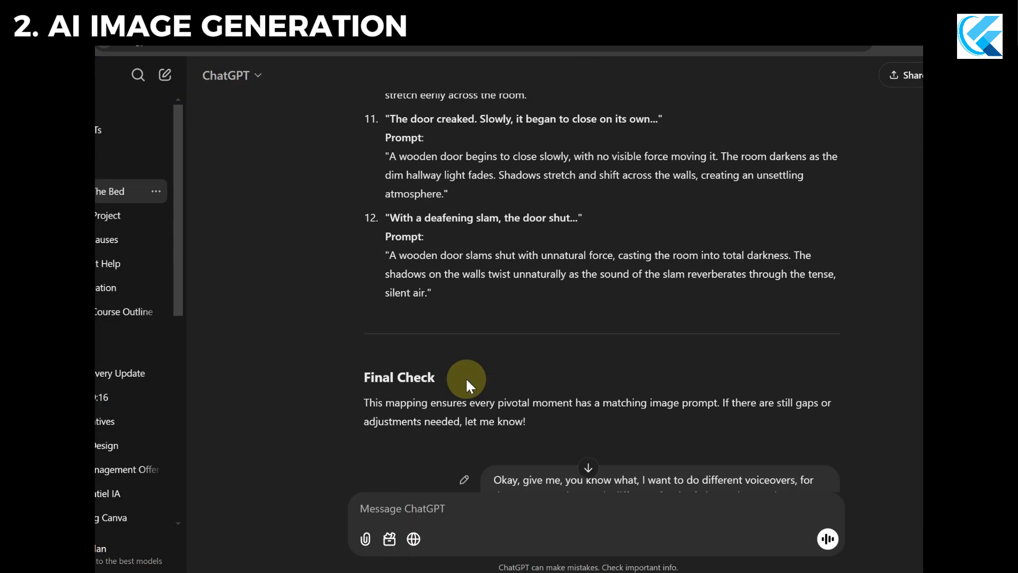
scroll(465, 378, "up", 20)
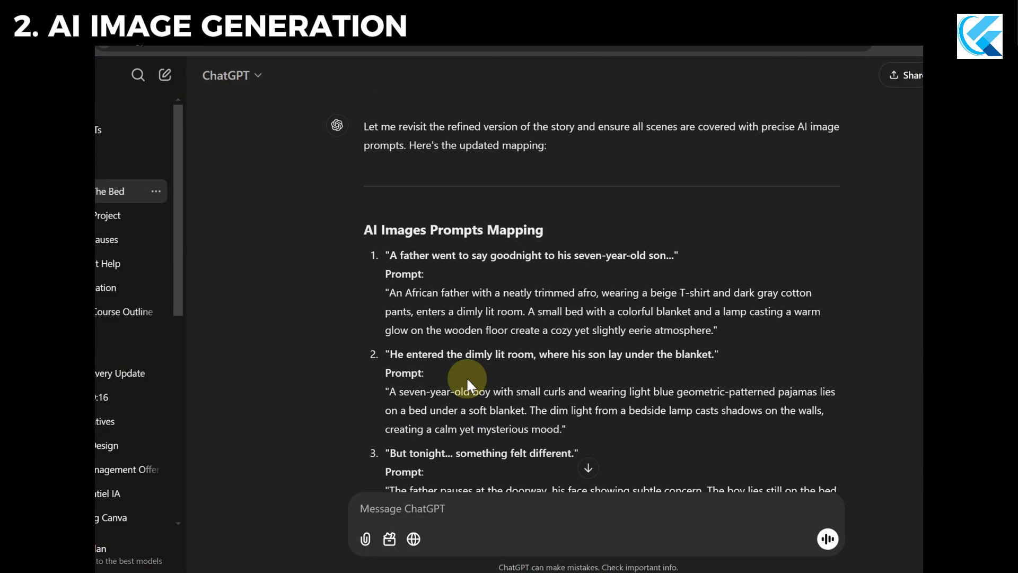
left_click_drag(729, 333, 411, 292)
right_click(445, 314)
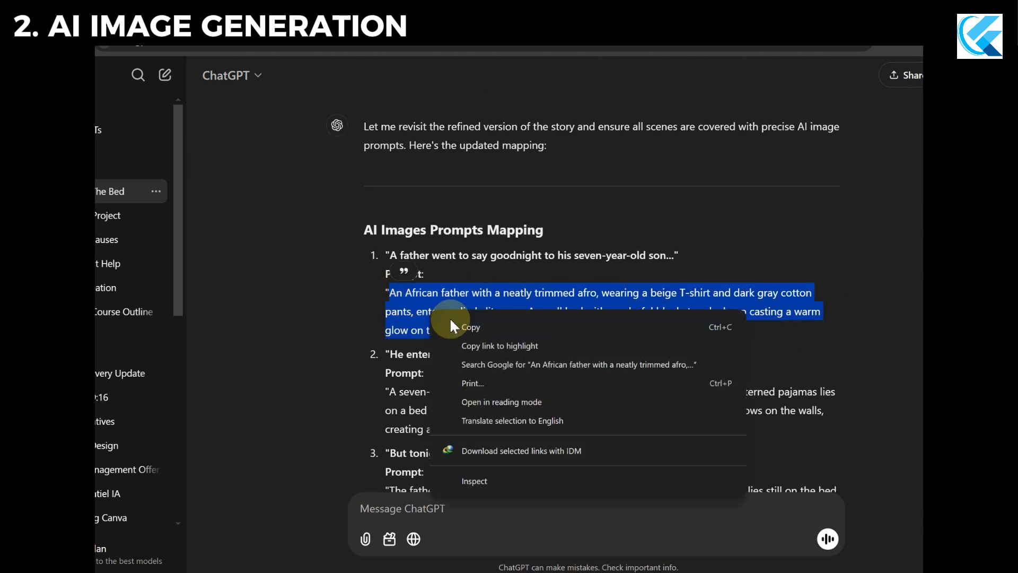
left_click(460, 325)
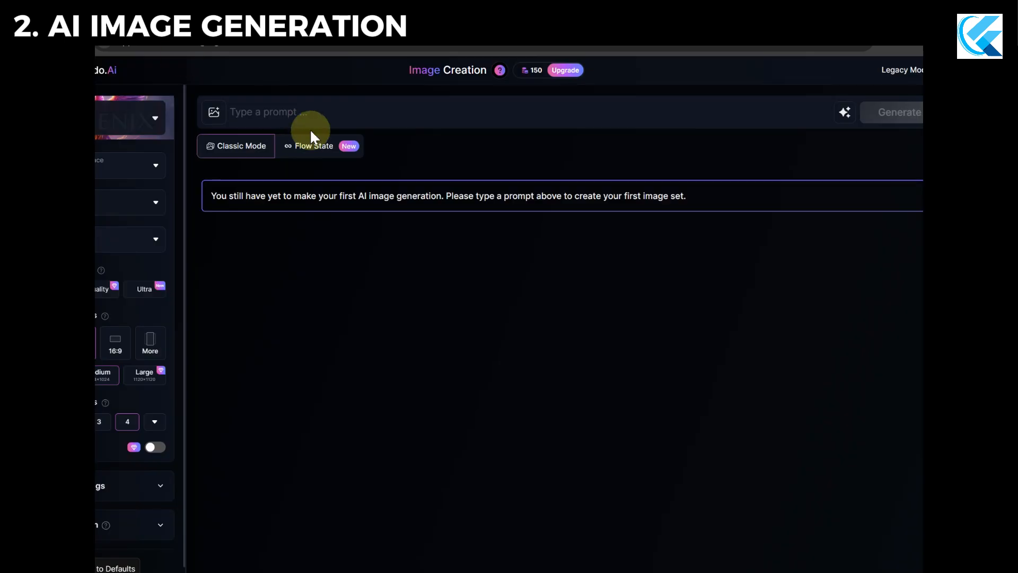
Paste the copied prompt into Leonardo.Ai Image Creation, generate a set of four images, and dismiss the Prompt Enhance tip.
key("ctrl+v")
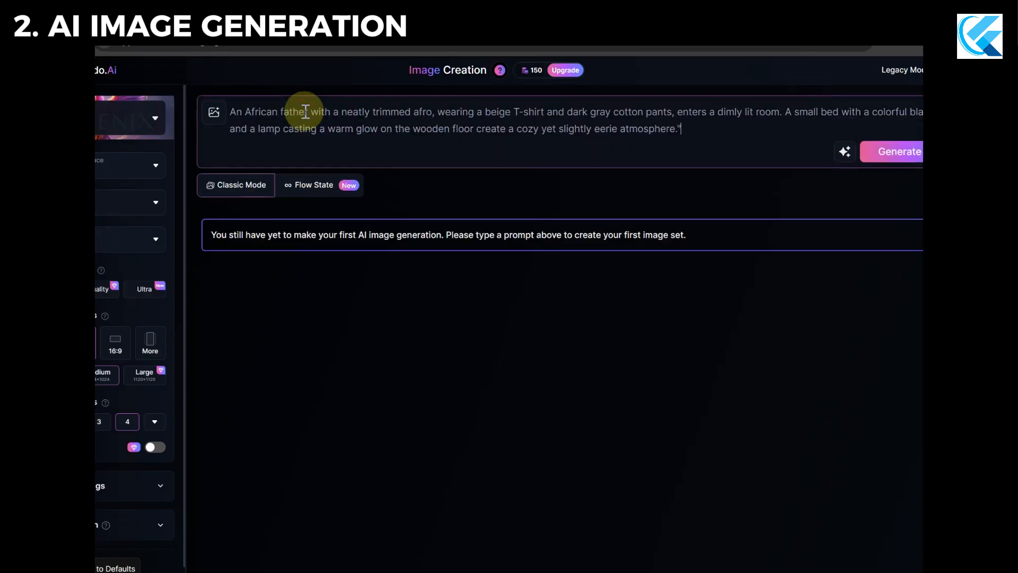
left_click(889, 158)
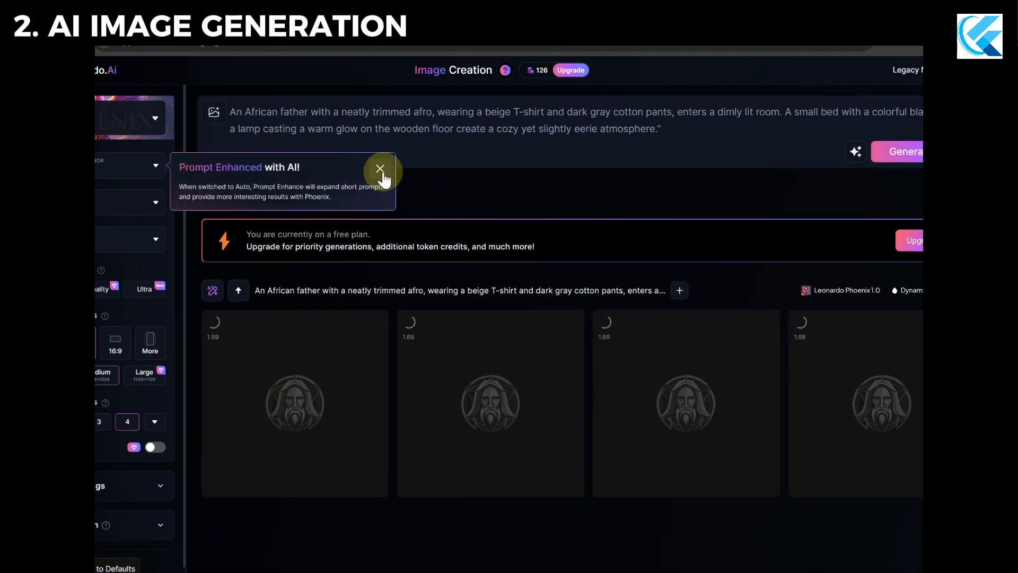
left_click(380, 169)
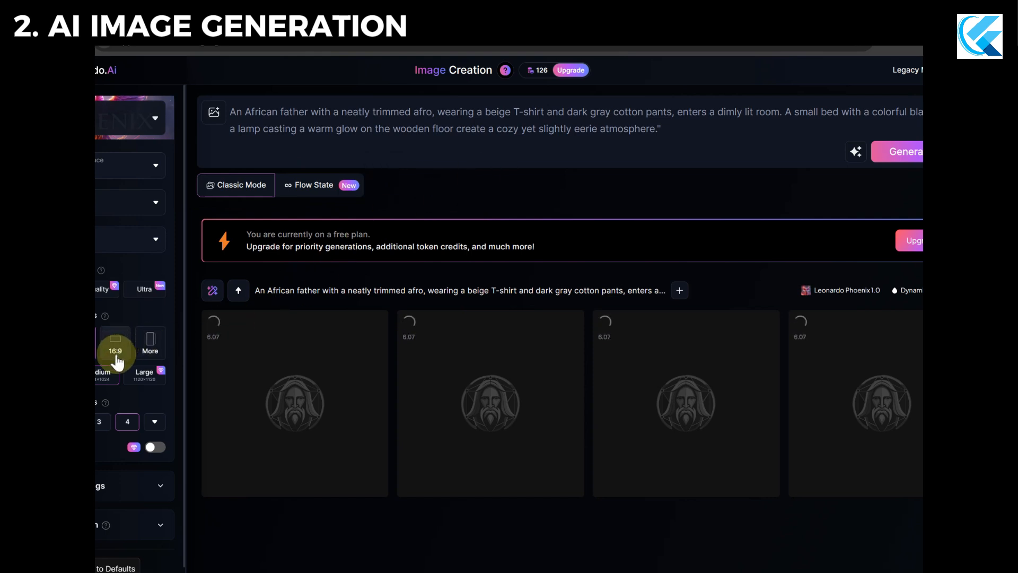
Review the aspect ratio presets in the additional image dimensions settings, closing them without choosing one.
left_click(153, 345)
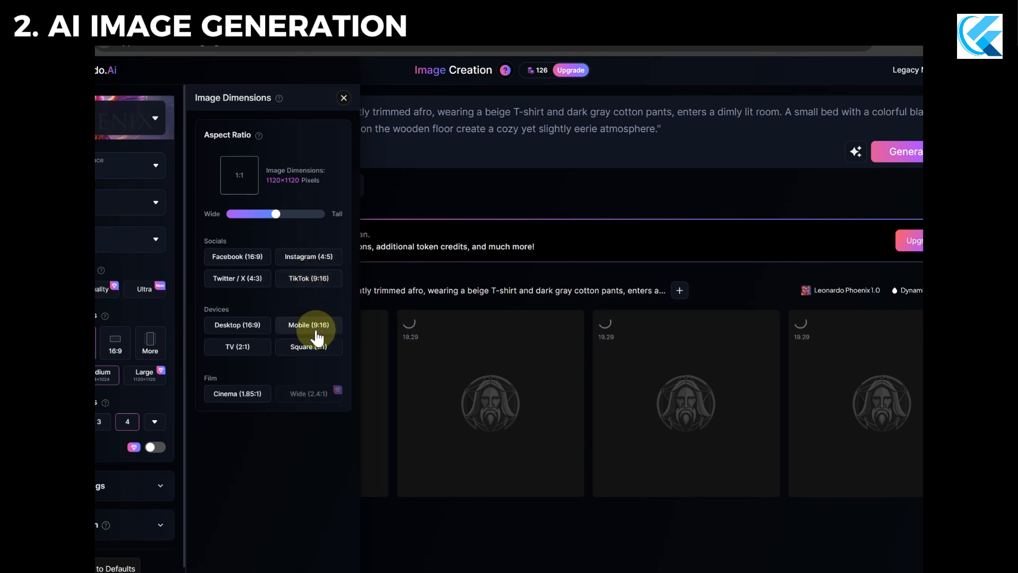
left_click(344, 99)
left_click(483, 294)
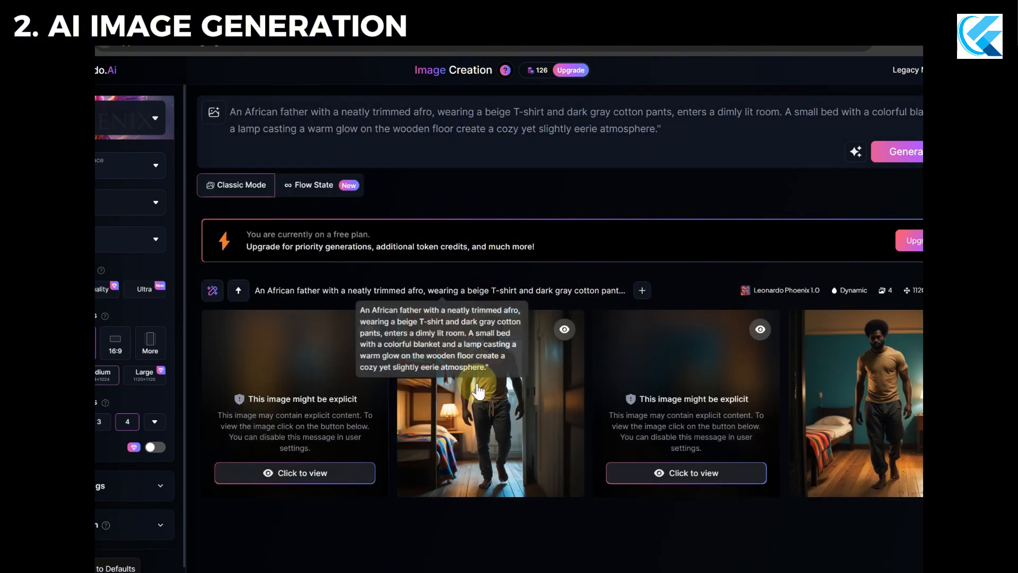
Reveal the two hidden images flagged as possibly explicit and download the first image of the set.
mouse_move(797, 493)
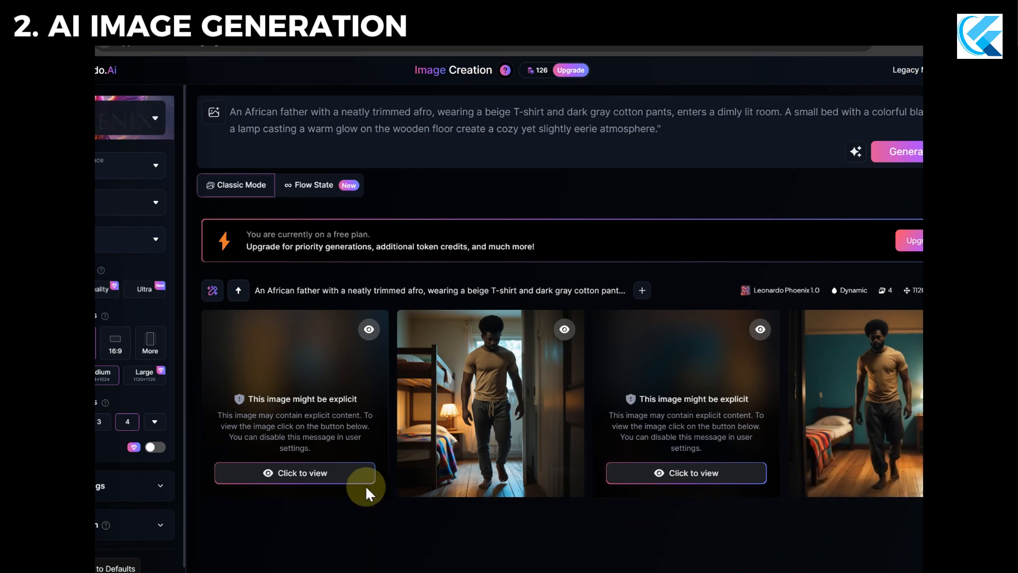
left_click(345, 478)
left_click(696, 475)
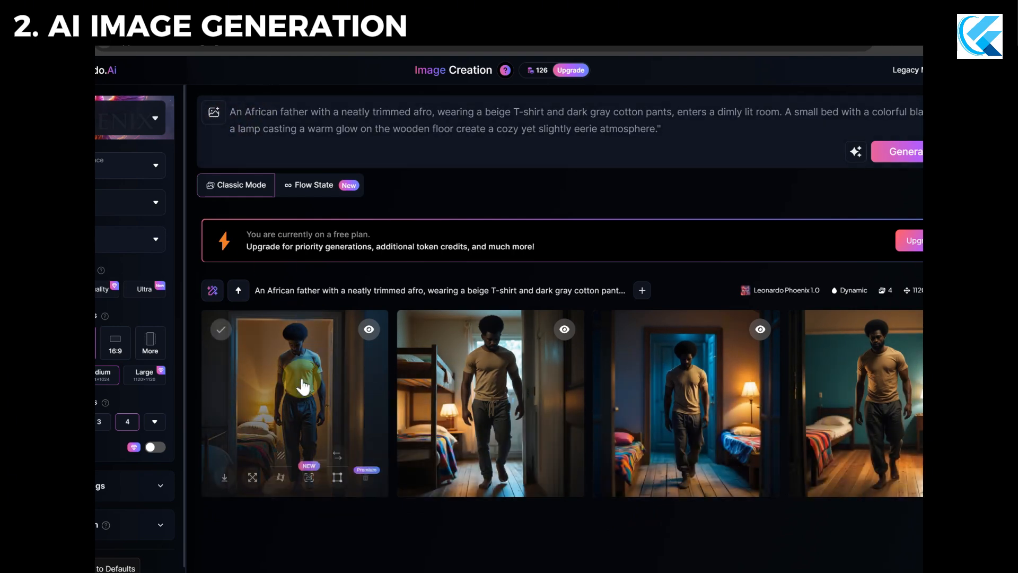
left_click(228, 479)
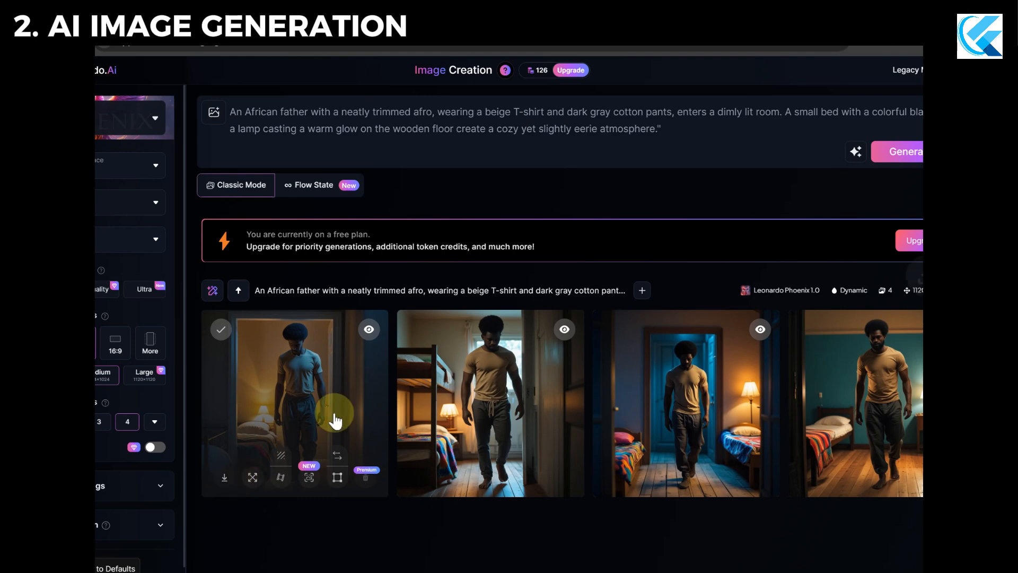
Add an Image to Image reference to the prompt by uploading the downloaded picture of the father.
left_click(214, 115)
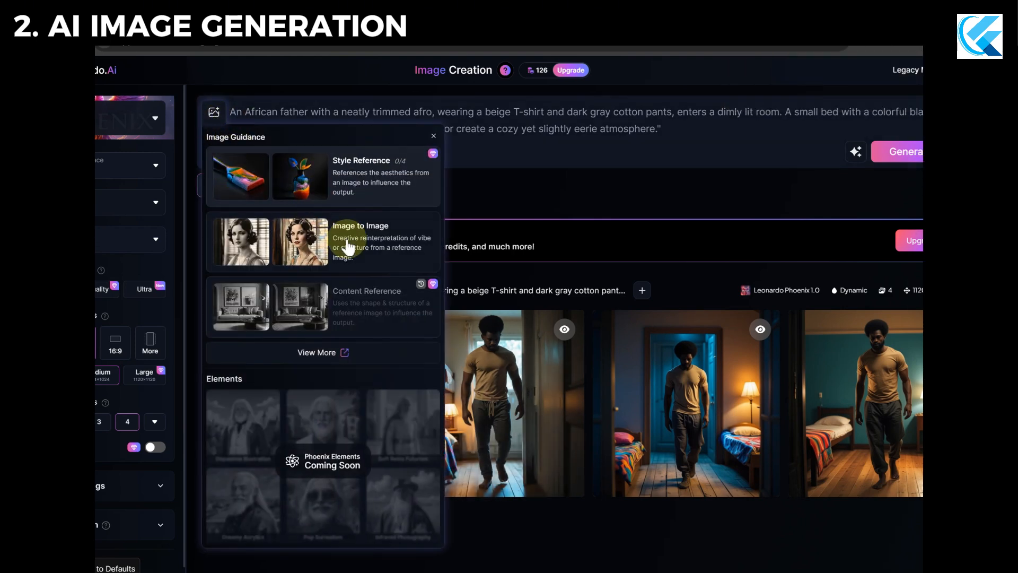
left_click(273, 250)
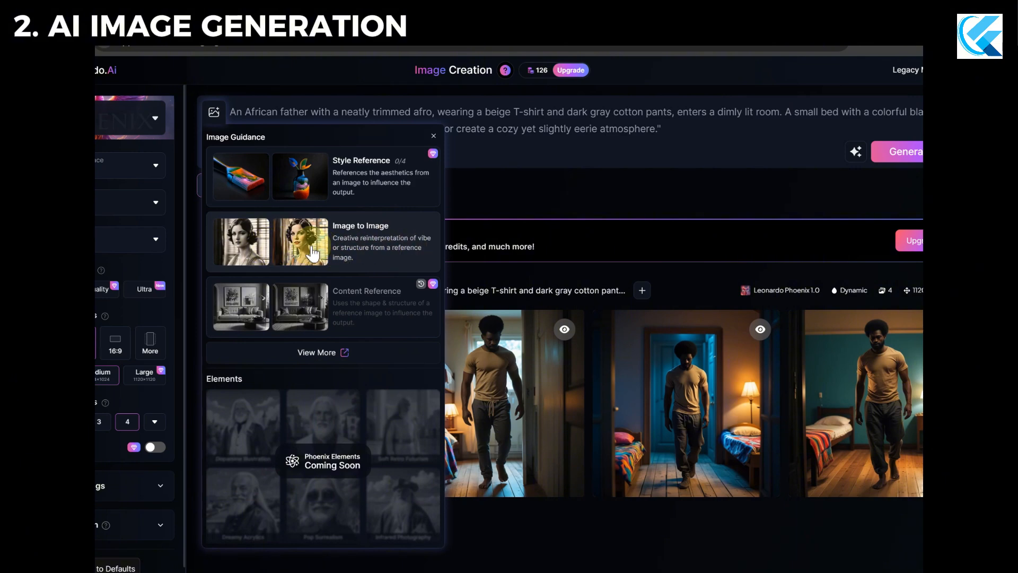
left_click(328, 254)
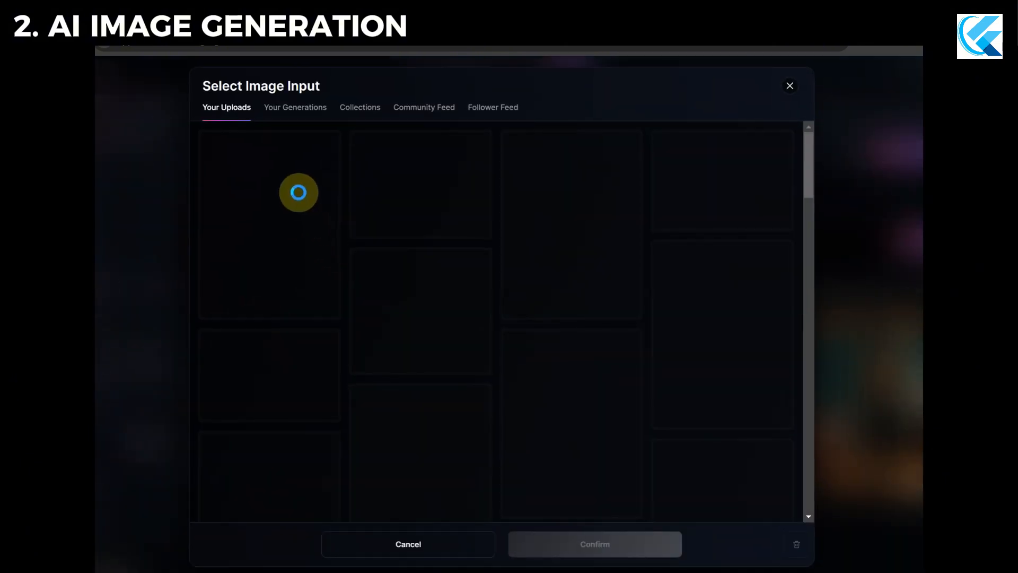
left_click(466, 339)
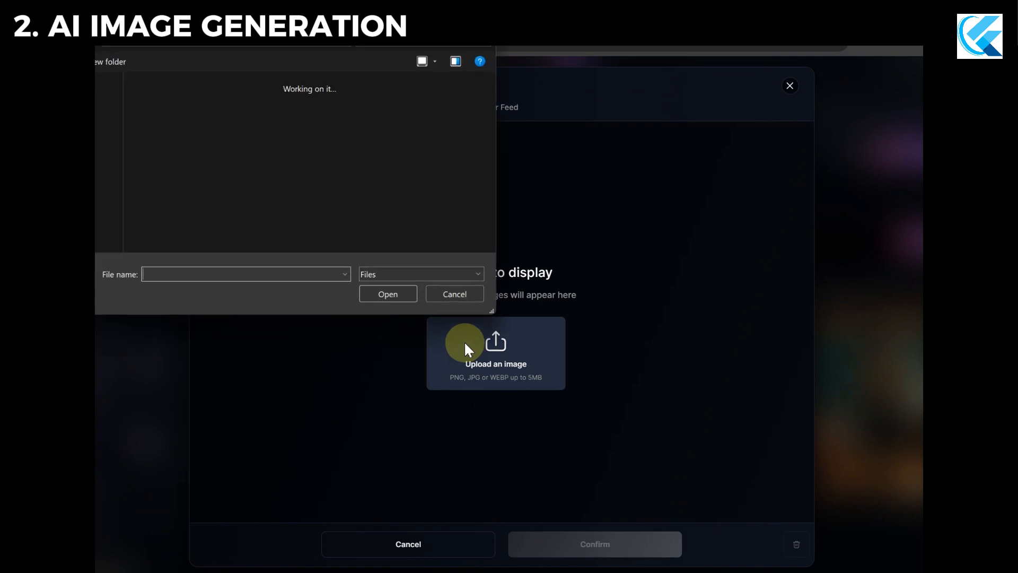
left_click(390, 294)
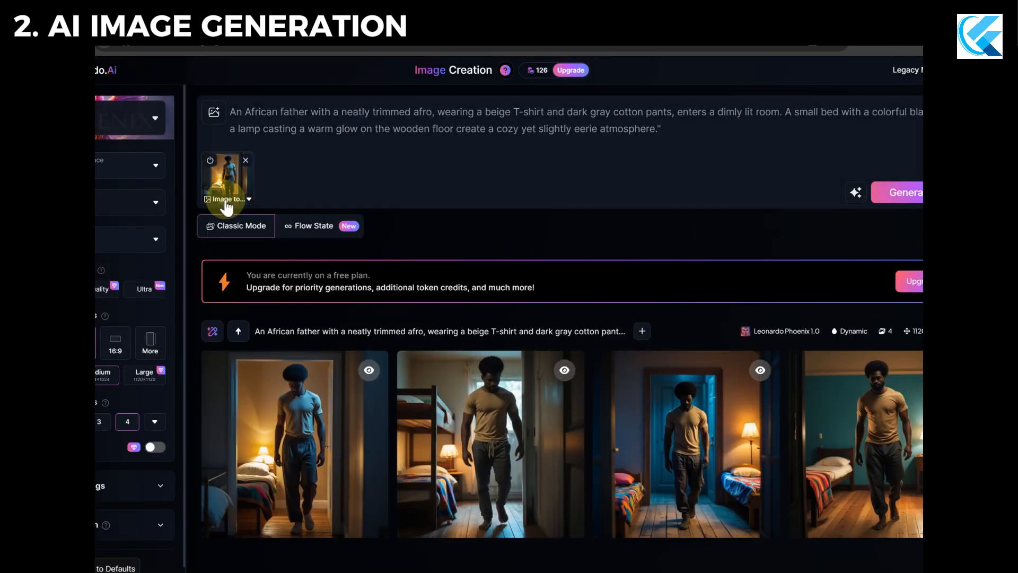
Check the Image to Image reference settings and generate a new set of four images guided by the reference.
left_click(248, 199)
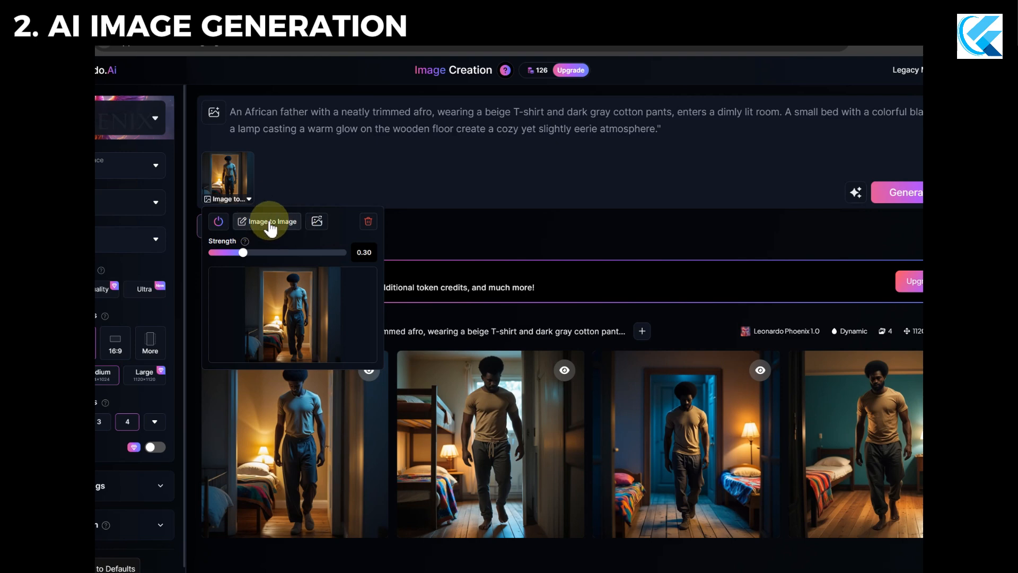
left_click(825, 171)
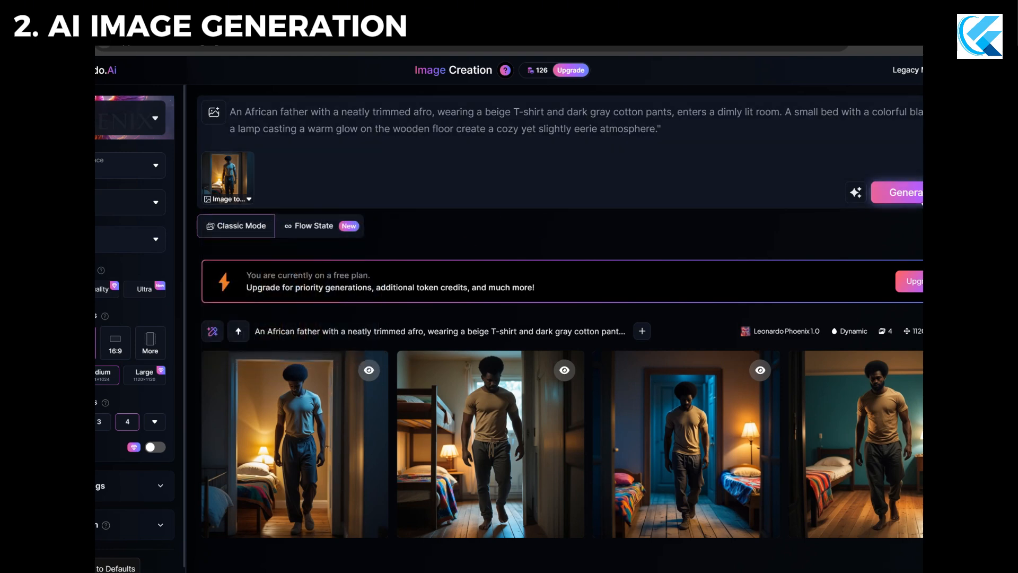
left_click(916, 195)
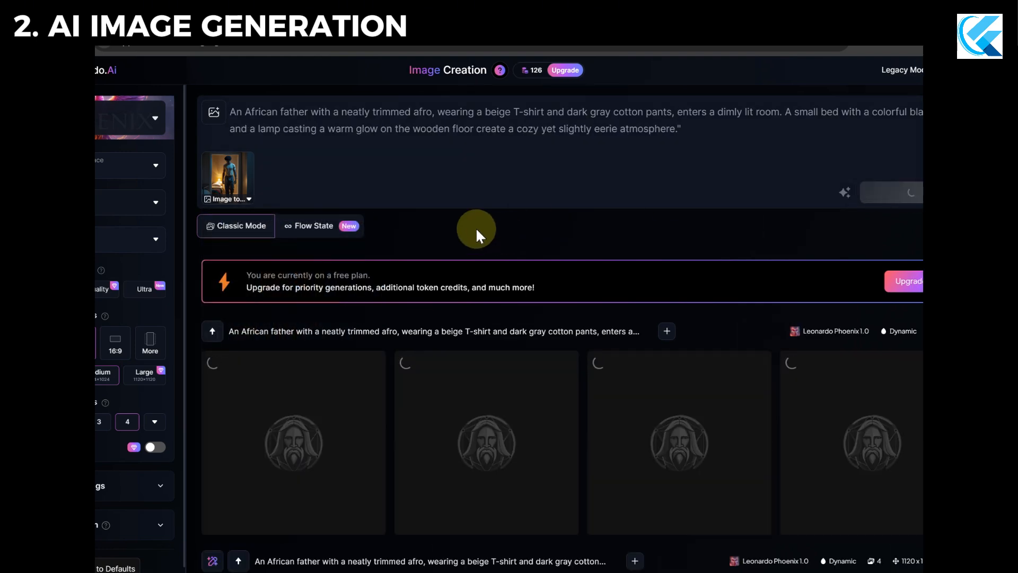
Check the progress of the new image set and reopen the reference picture's Image to Image settings.
scroll(477, 230, "down", 1)
scroll(476, 226, "up", 1)
scroll(340, 327, "down", 3)
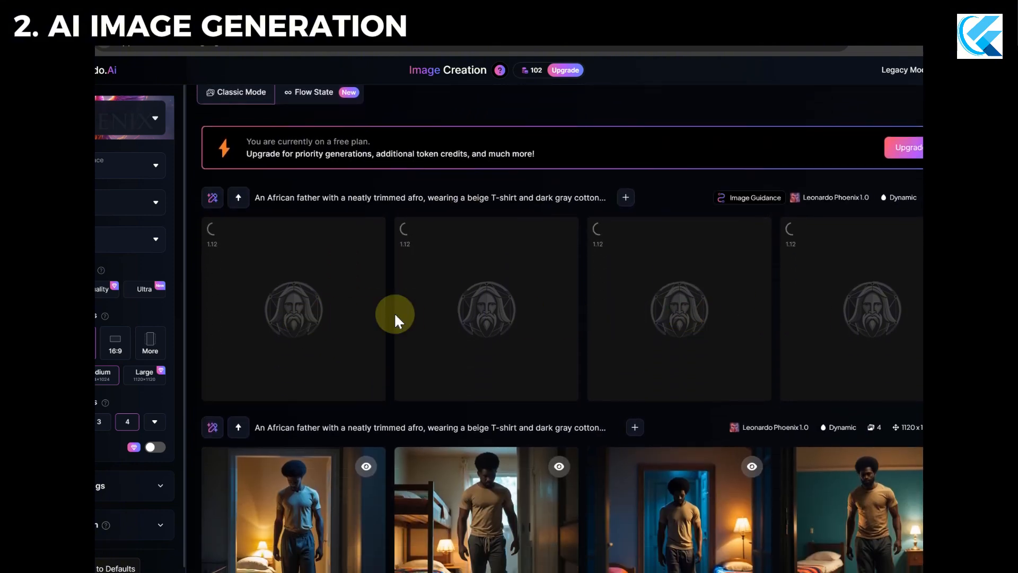
scroll(395, 321, "up", 3)
left_click(232, 203)
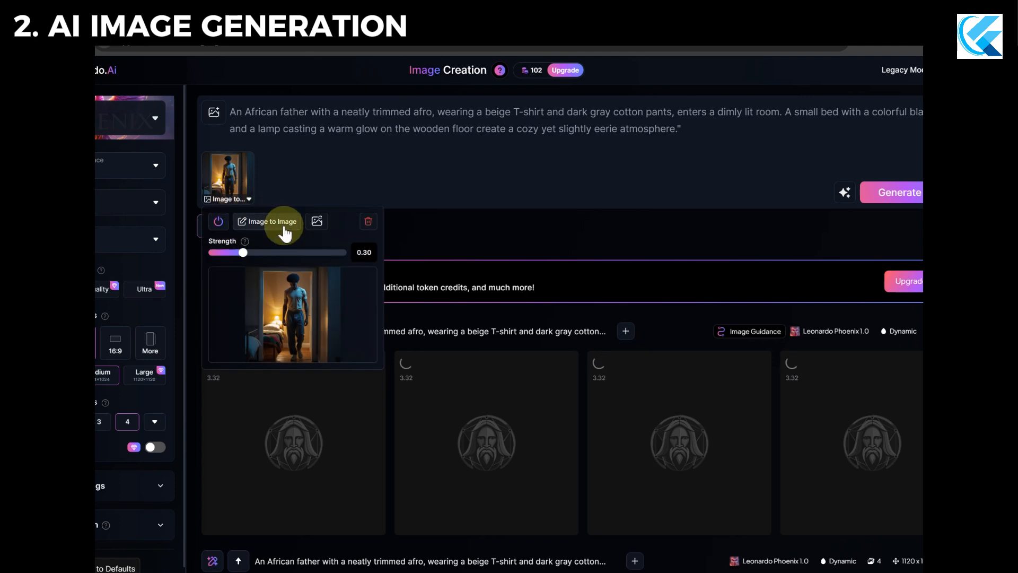
Review the image guidance types offered for the reference picture, try to select Style Reference, and close the selection.
left_click(284, 228)
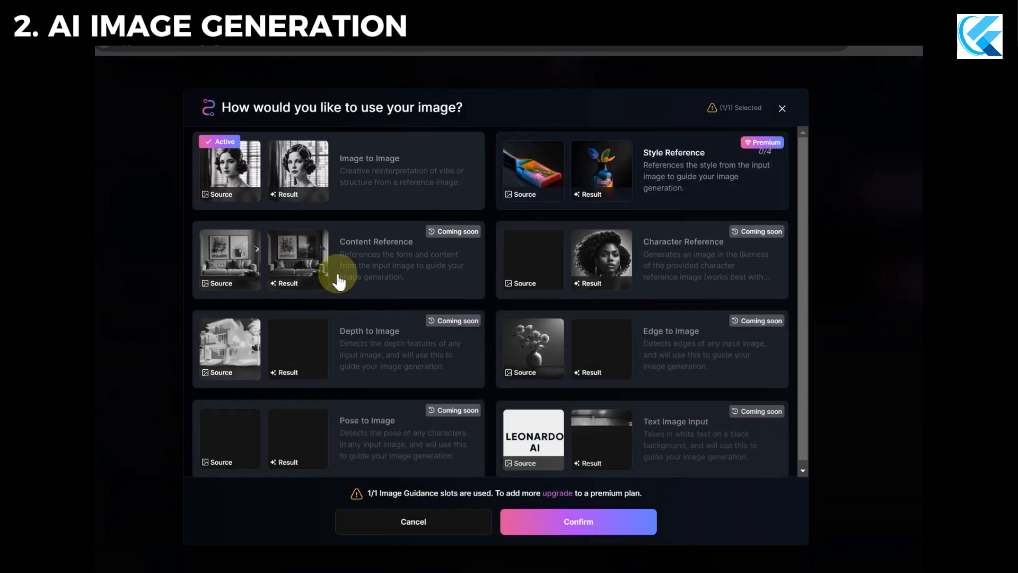
left_click(646, 171)
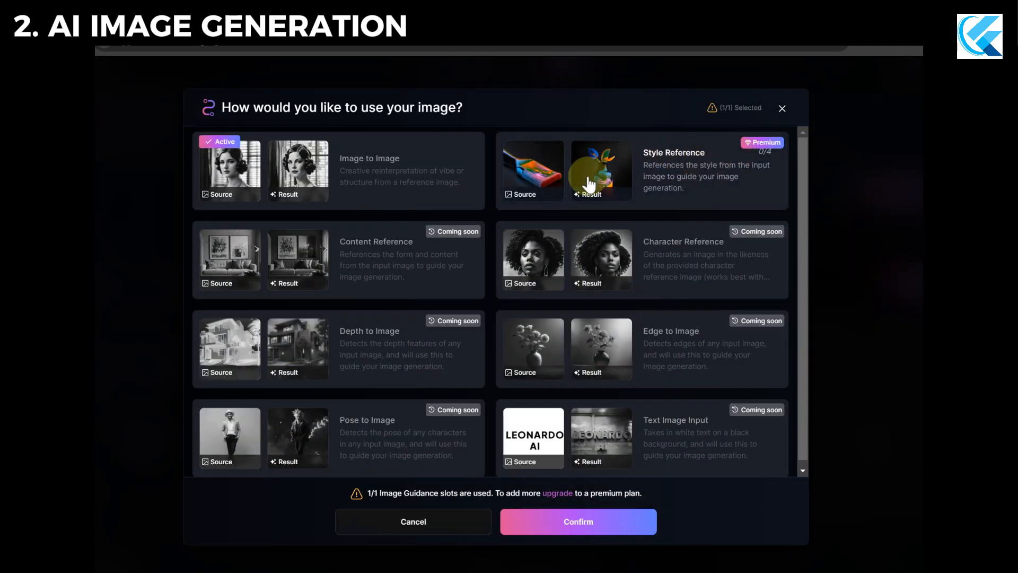
left_click(781, 108)
Reveal the three images flagged as possibly explicit in the new reference-guided set of the father.
scroll(414, 339, "down", 4)
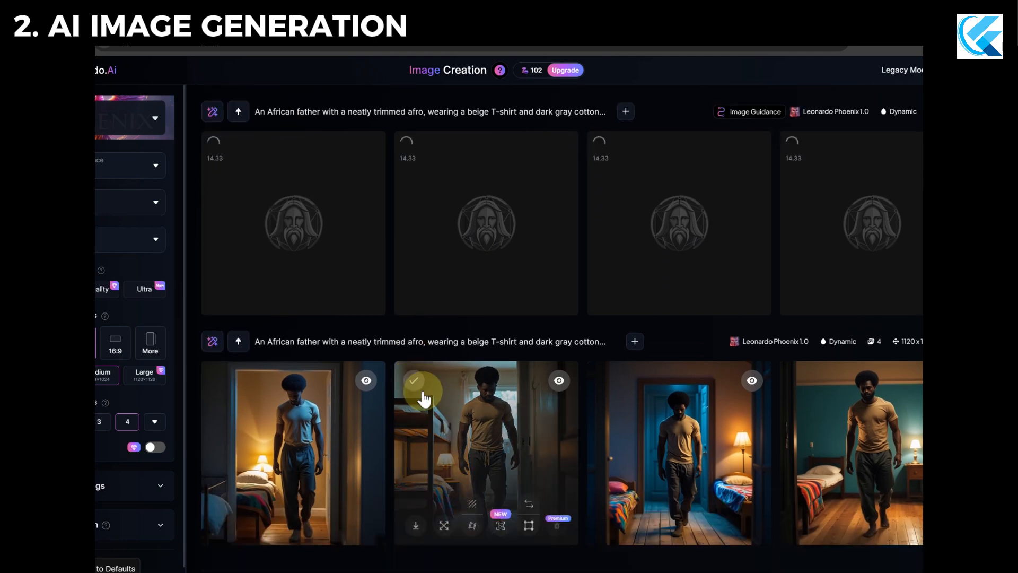
scroll(419, 387, "up", 4)
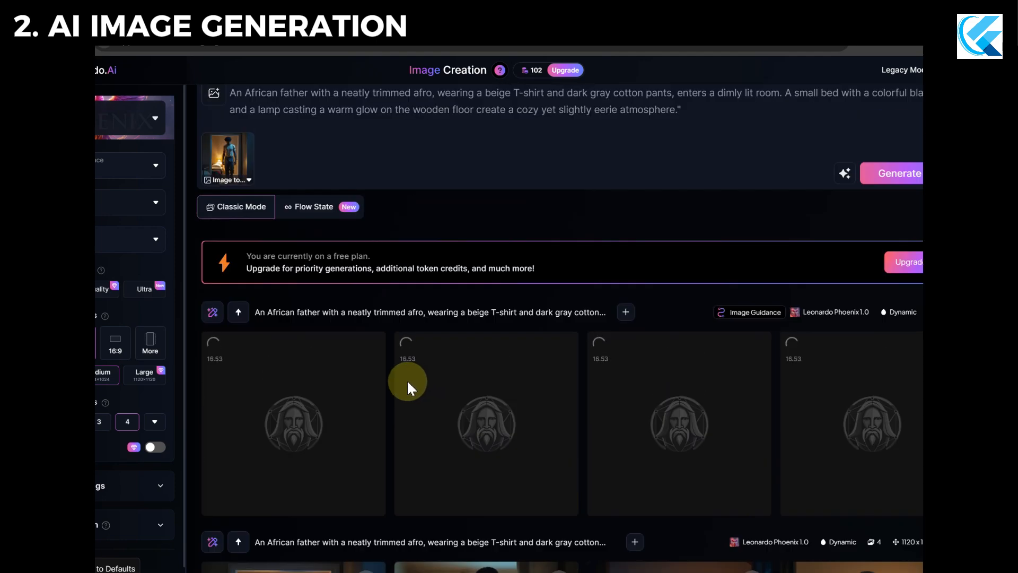
scroll(406, 379, "down", 3)
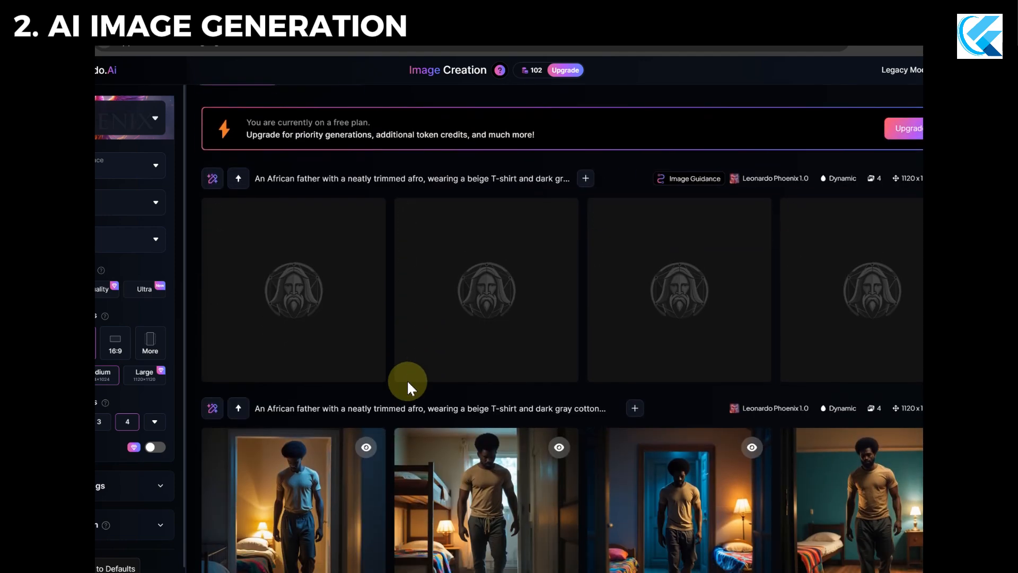
left_click(484, 358)
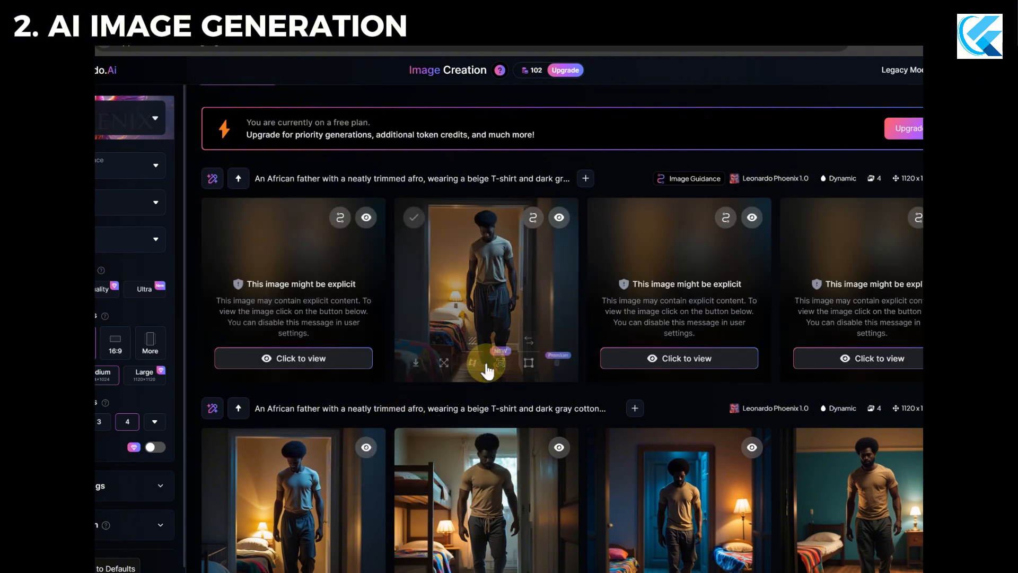
left_click(336, 360)
scroll(327, 448, "down", 1)
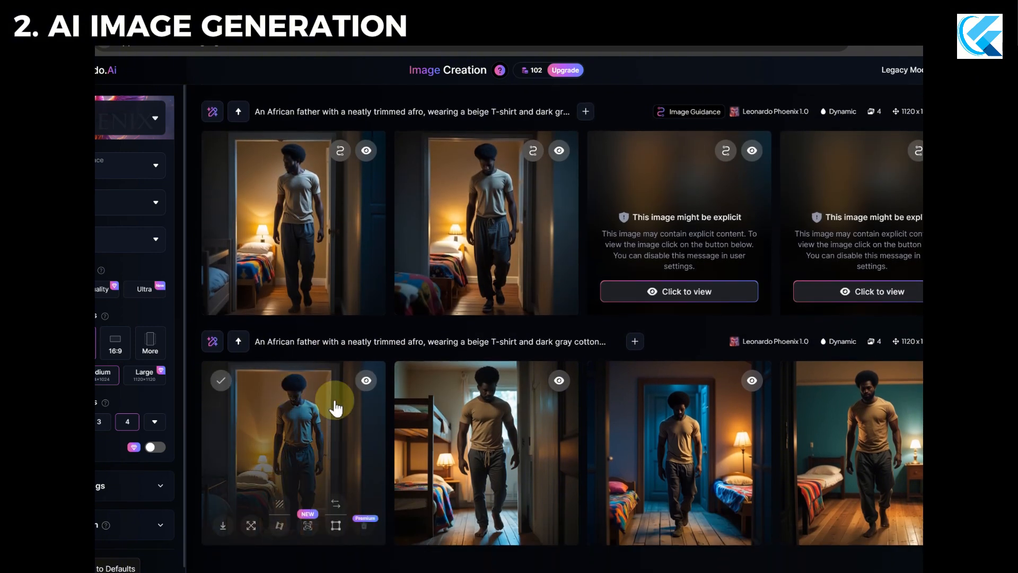
left_click(652, 291)
left_click(814, 289)
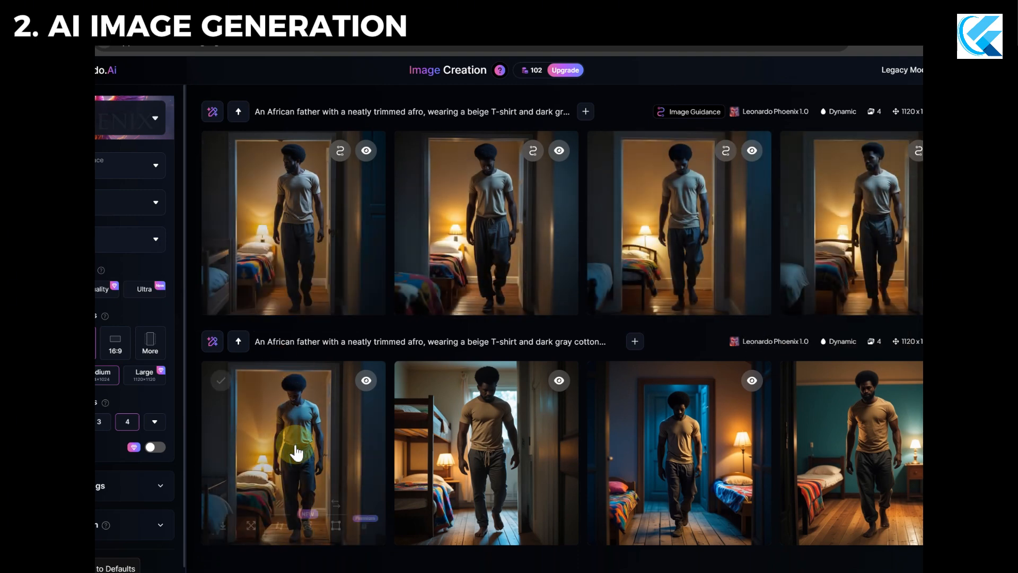
Compare the reference-guided images with the earlier set and check the reference picture's Image to Image settings.
scroll(275, 423, "up", 1)
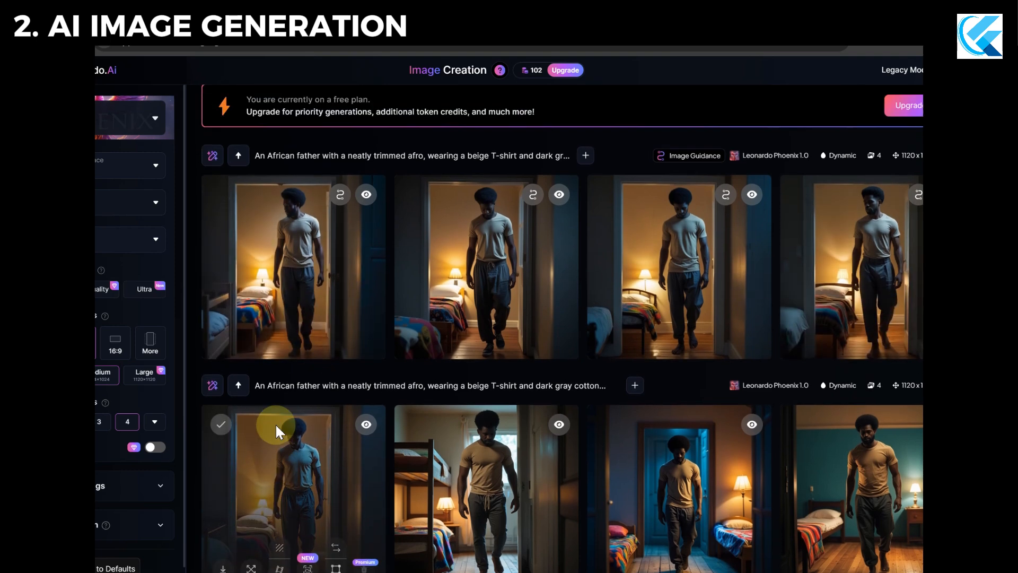
scroll(283, 425, "up", 3)
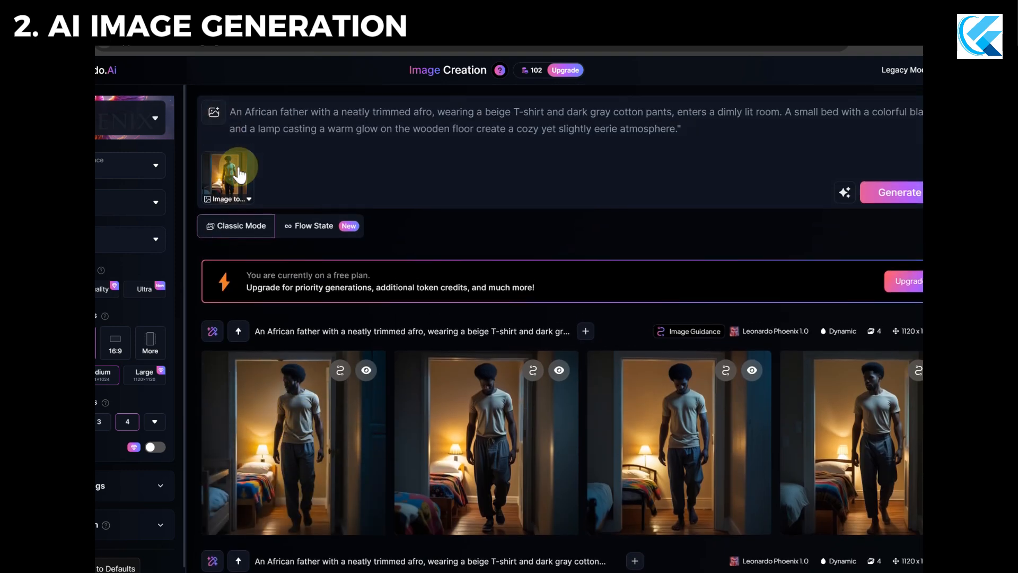
left_click(236, 200)
left_click(448, 218)
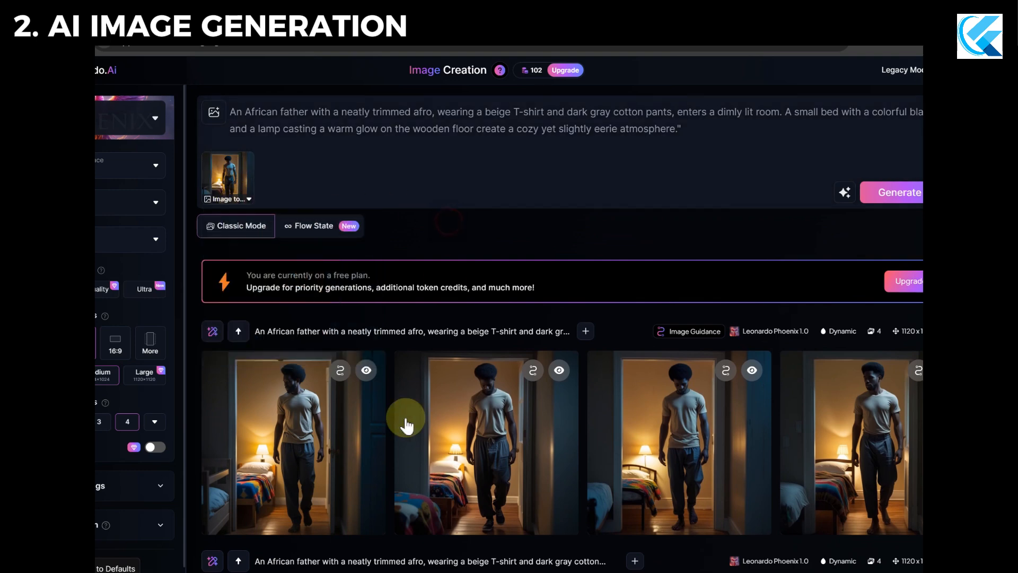
scroll(405, 420, "down", 4)
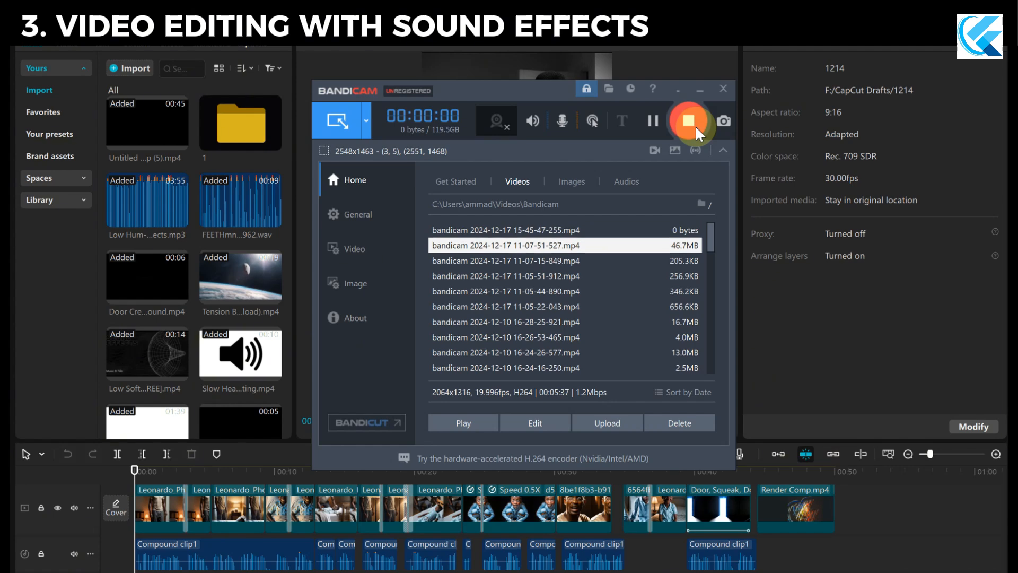
Minimize the Bandicam recorder to work in CapCut, widen the media area and look over the timeline's video and audio tracks.
left_click(695, 90)
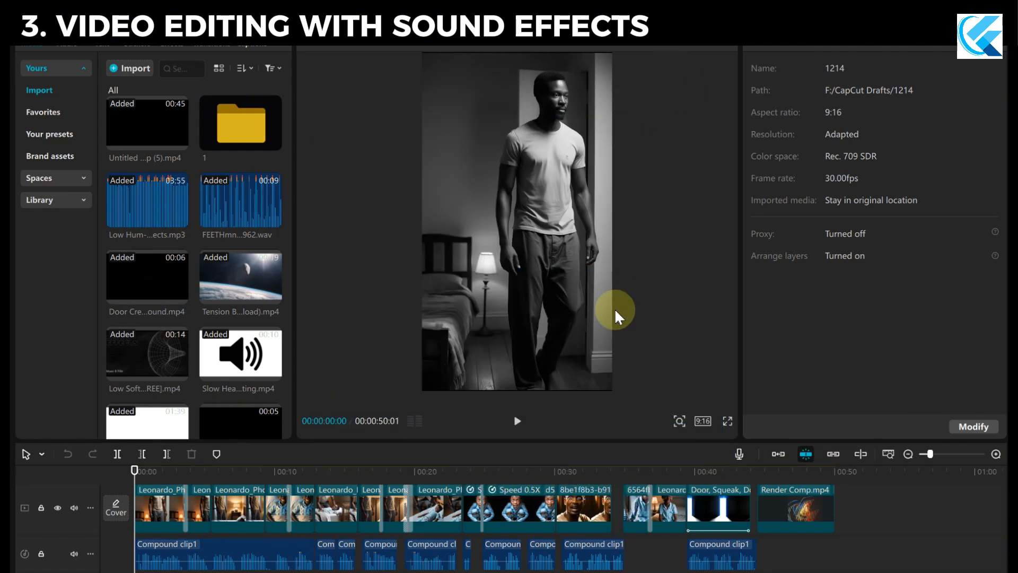
left_click_drag(296, 173, 382, 173)
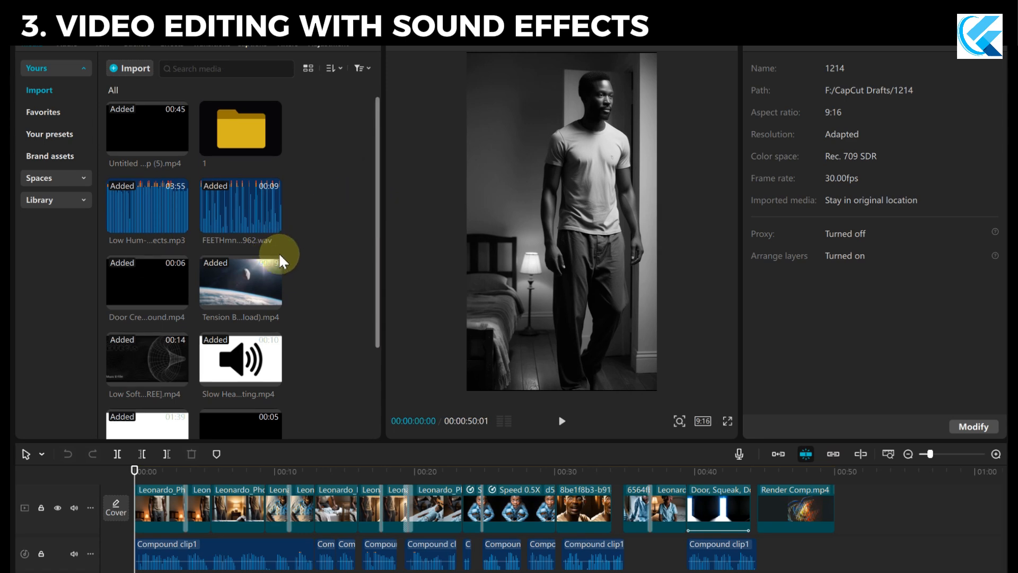
scroll(310, 322, "down", 3)
scroll(319, 351, "up", 3)
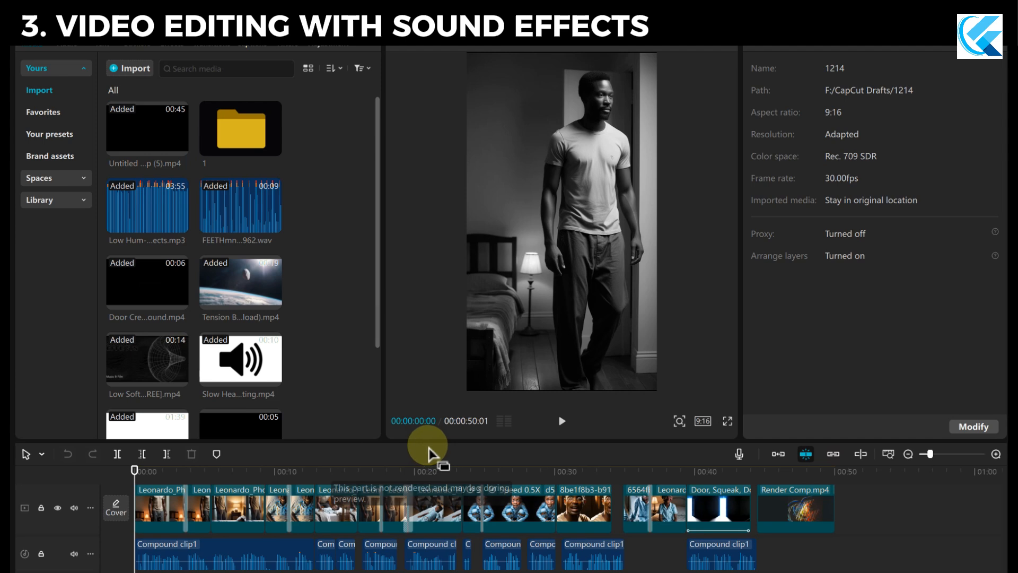
scroll(885, 541, "down", 5)
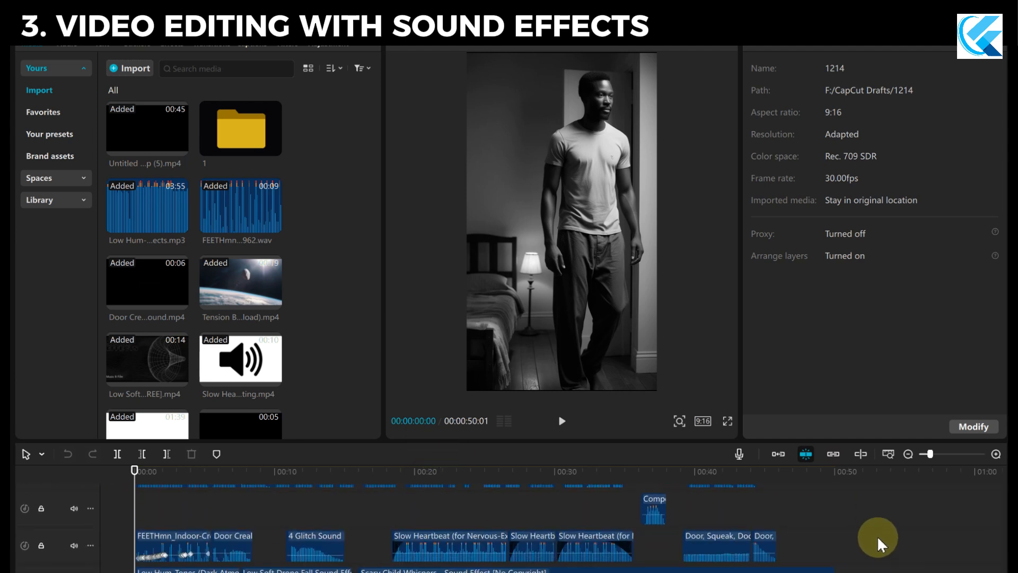
scroll(865, 518, "up", 5)
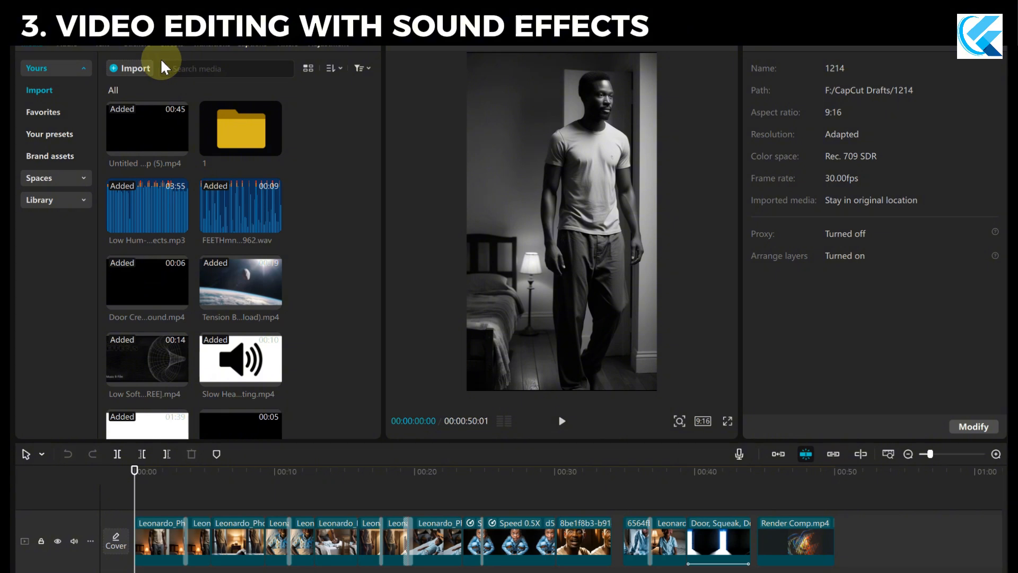
Start a media import and browse to folder 1, which holds the story's generated images.
left_click(139, 69)
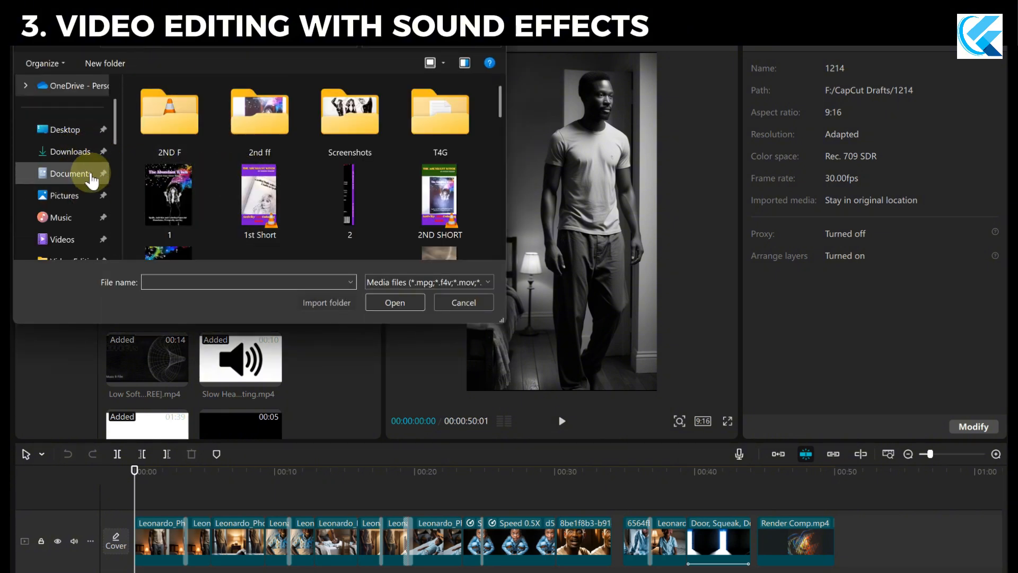
scroll(79, 171, "down", 1)
left_click(80, 218)
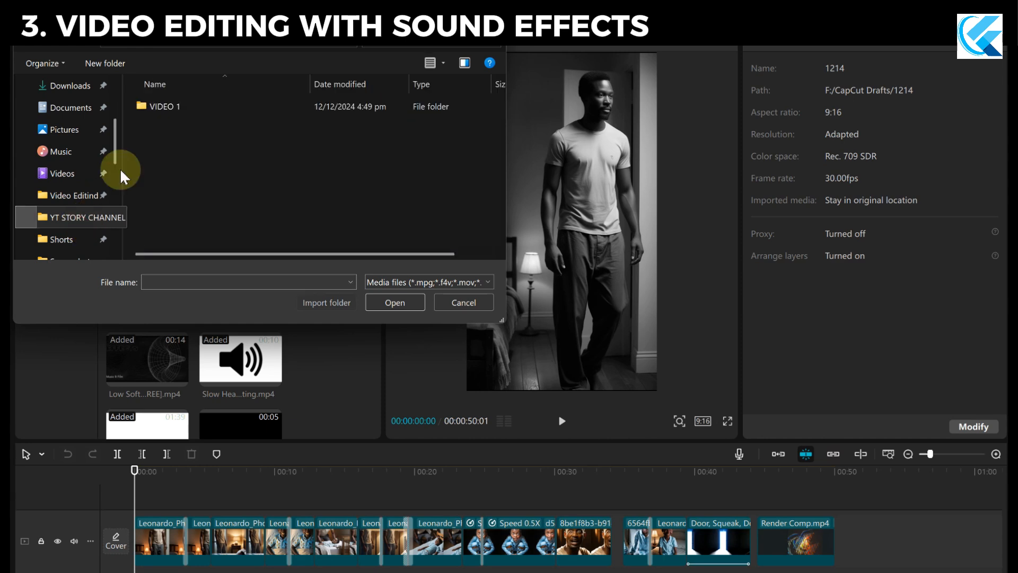
double_click(164, 106)
scroll(185, 219, "up", 1)
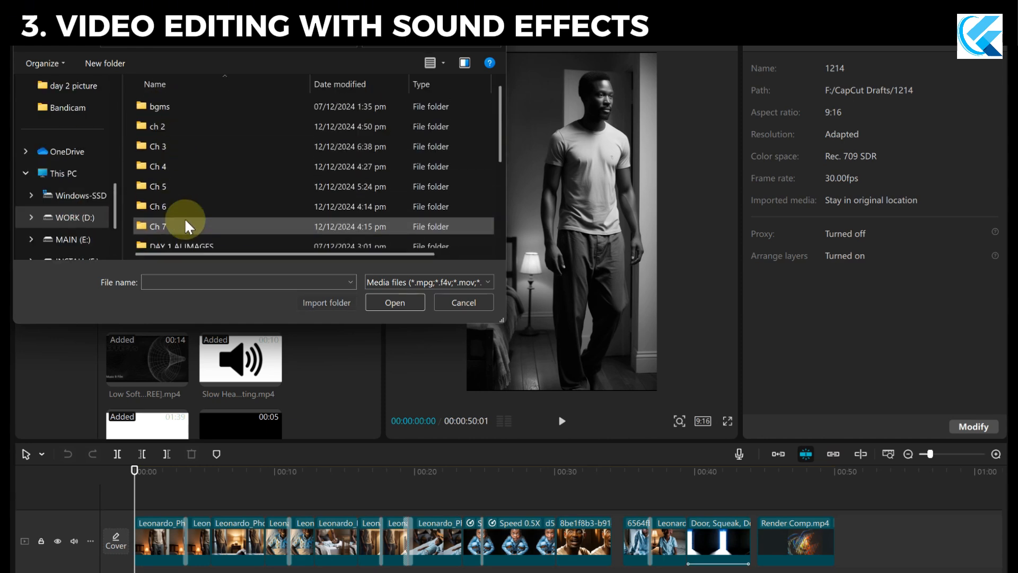
left_click(169, 37)
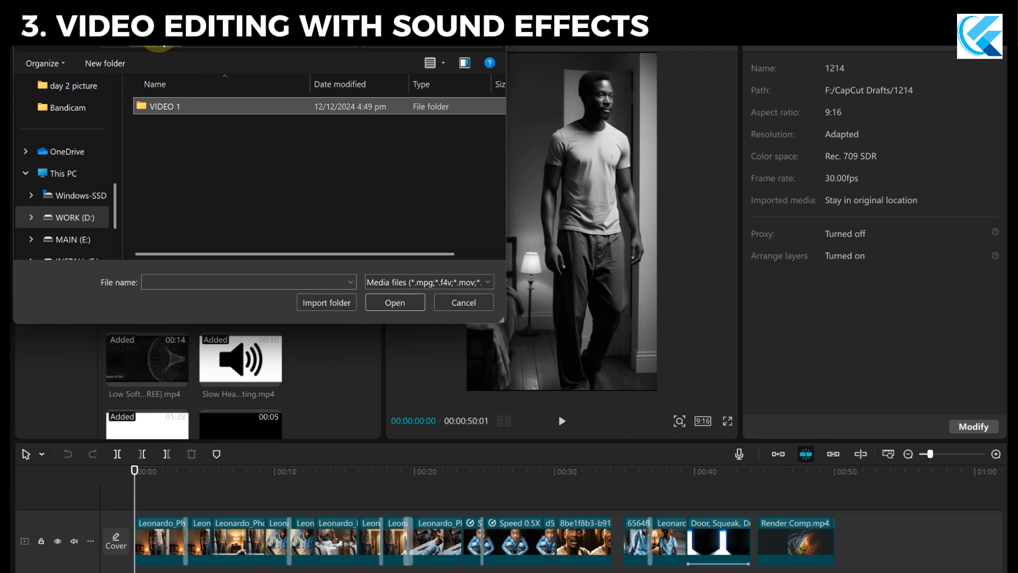
left_click(159, 35)
double_click(177, 143)
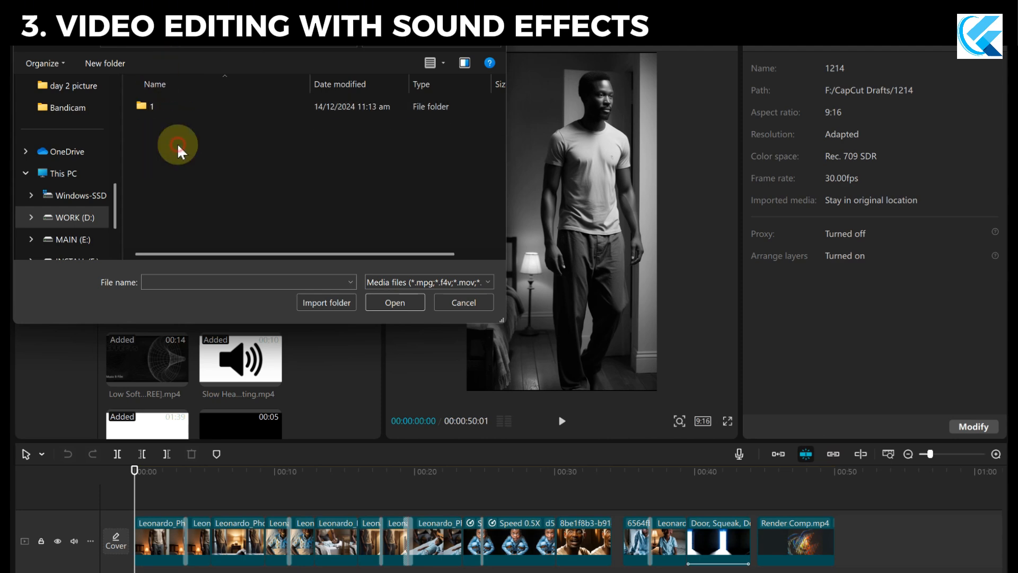
double_click(168, 111)
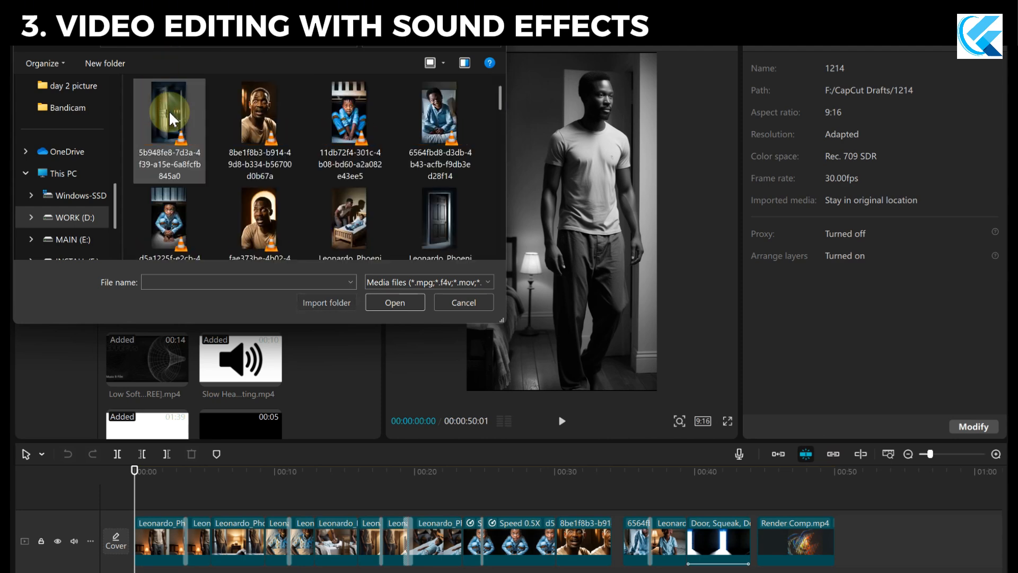
Look through the images in folder 1 and import the whole folder into the project.
scroll(170, 119, "down", 5)
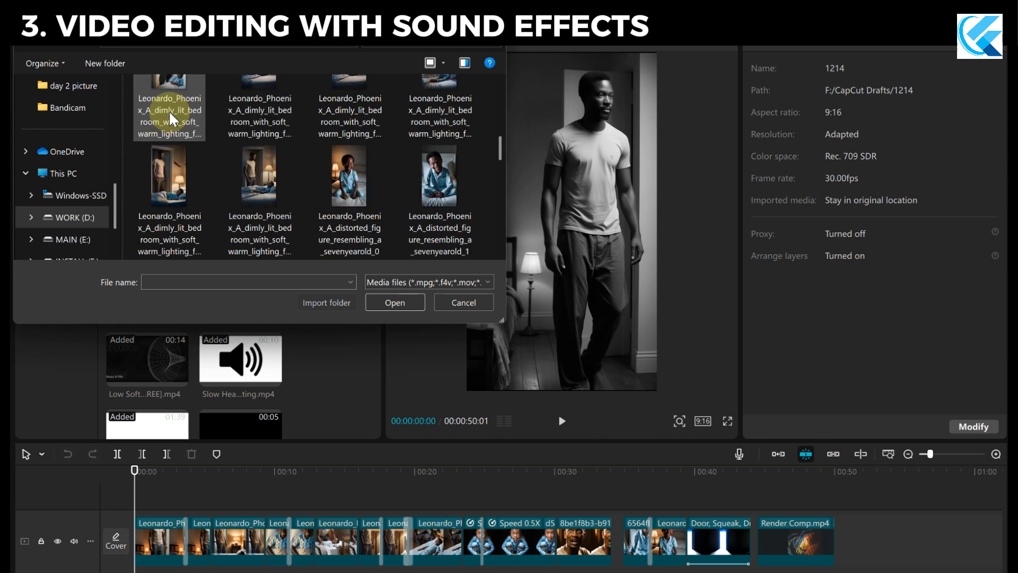
scroll(169, 110, "down", 10)
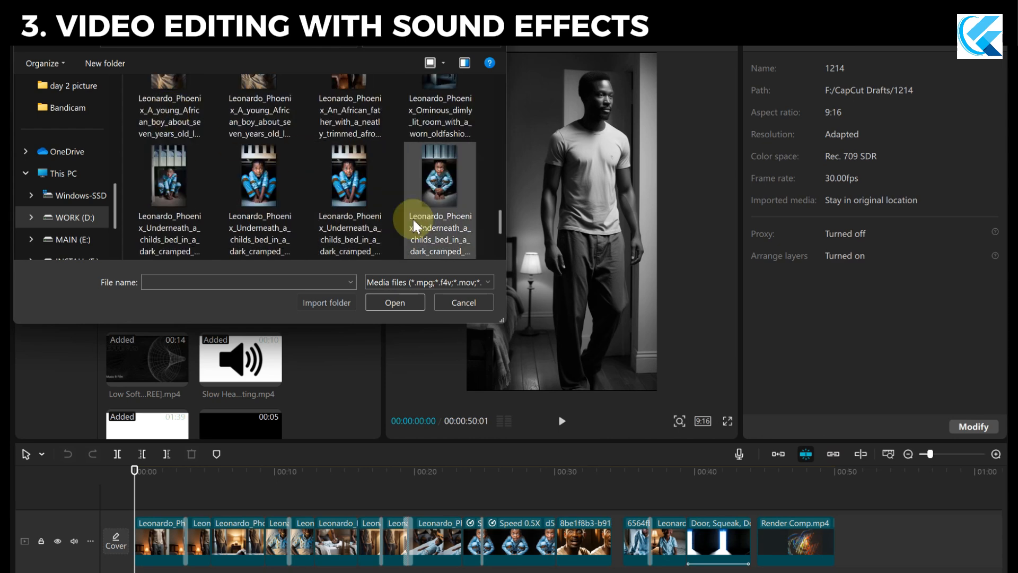
scroll(424, 227, "up", 5)
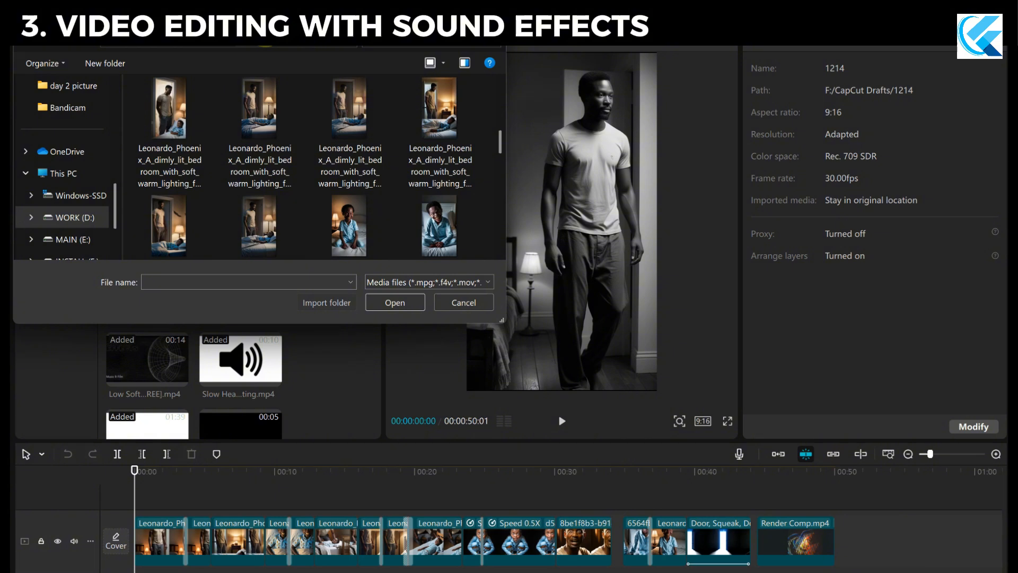
left_click(247, 45)
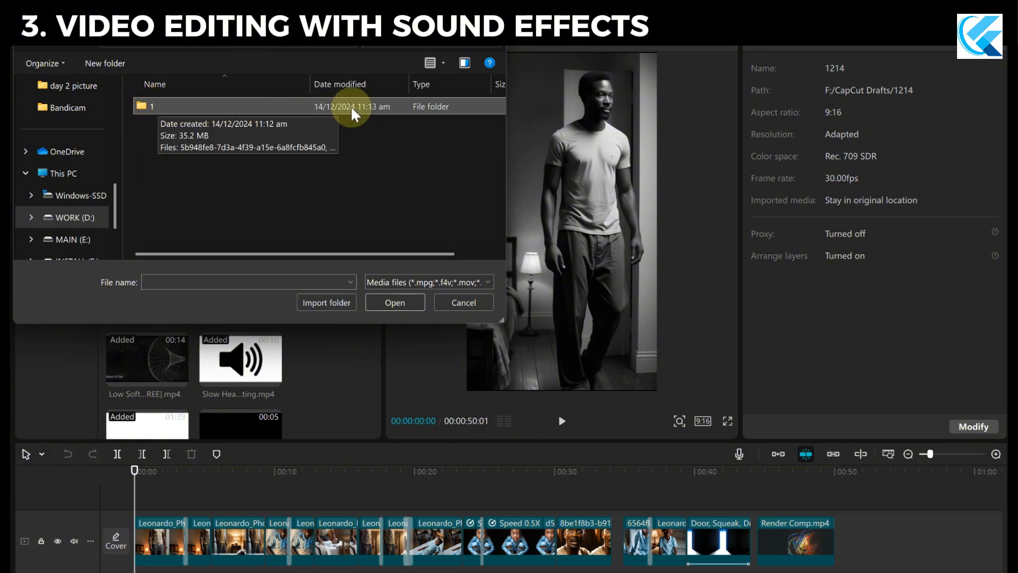
left_click(339, 300)
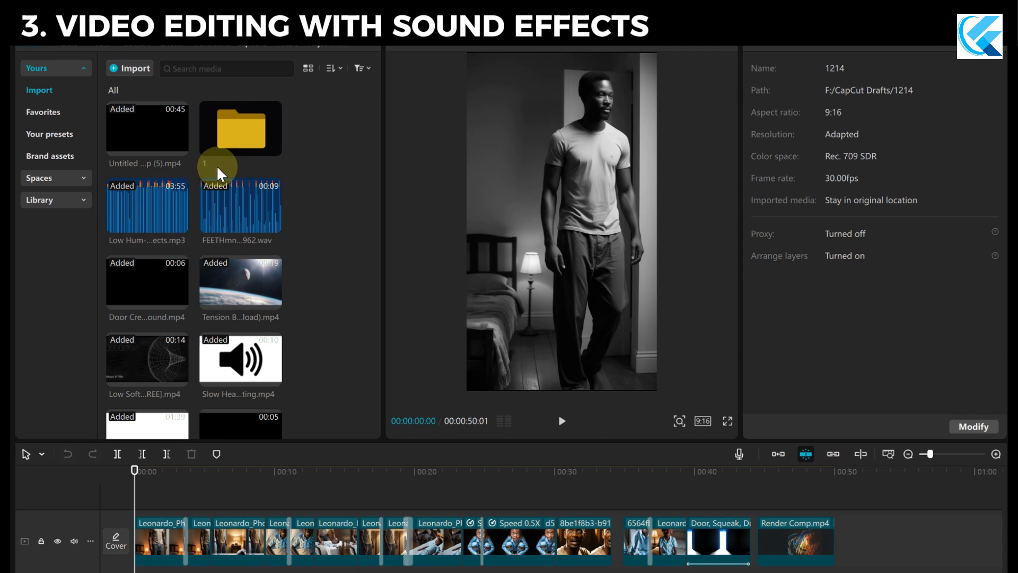
Open folder 1 in the project media, look through its images and return to the full media list.
double_click(238, 143)
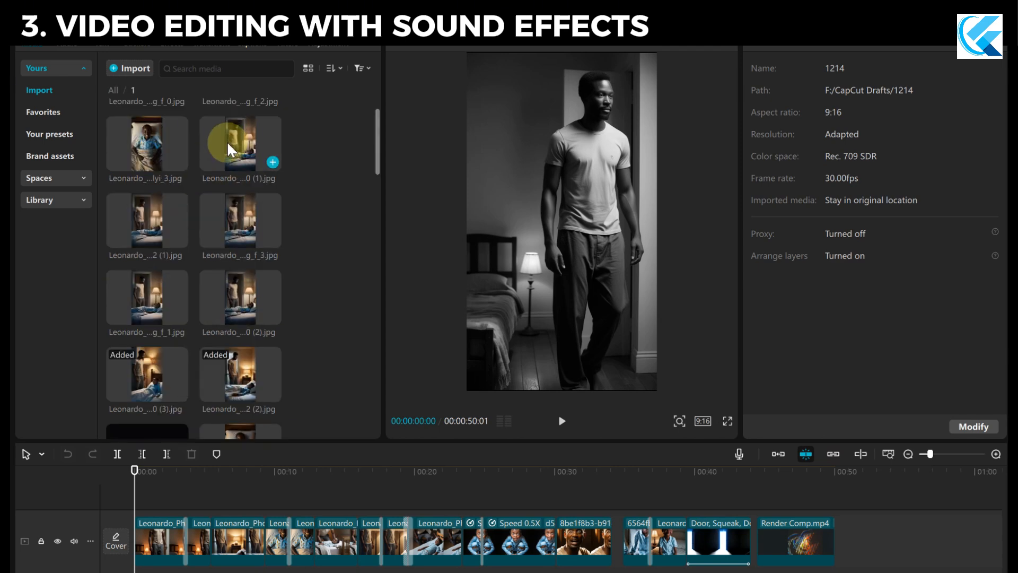
scroll(227, 142, "down", 5)
scroll(212, 183, "up", 3)
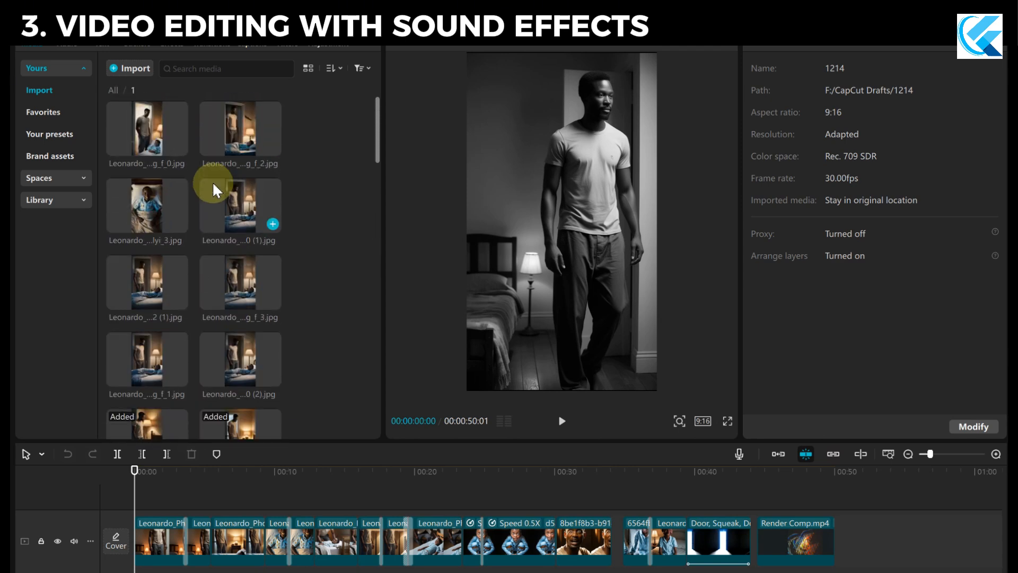
left_click(117, 93)
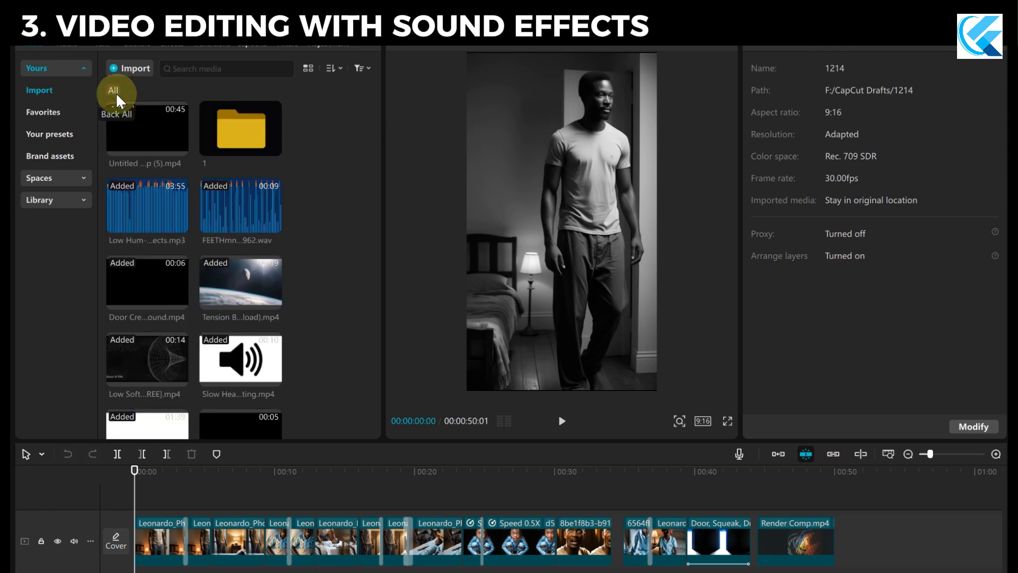
left_click(244, 139)
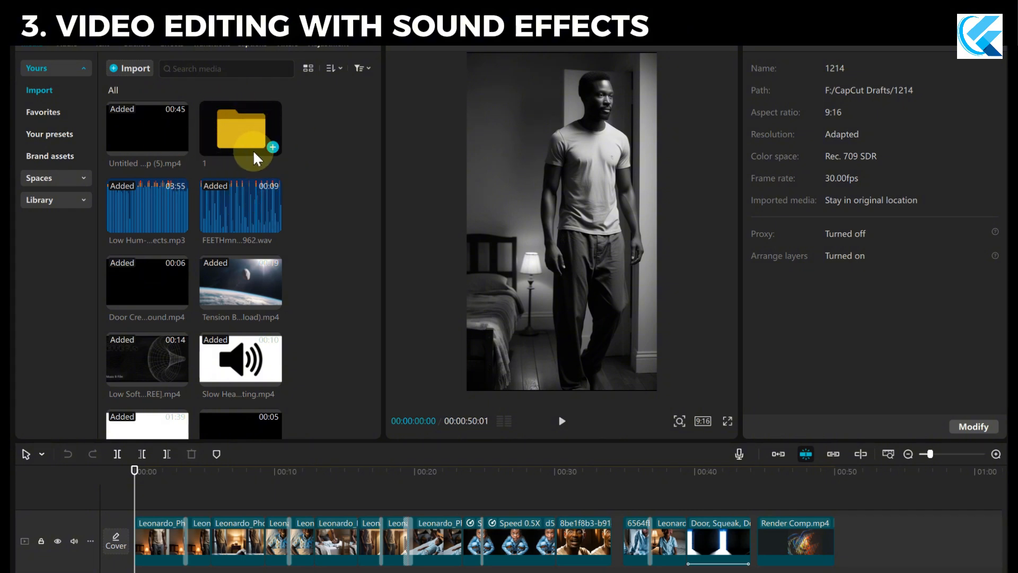
Look through the sound effect files in the project media and examine the caption track on the timeline.
scroll(266, 228, "down", 4)
scroll(263, 371, "up", 2)
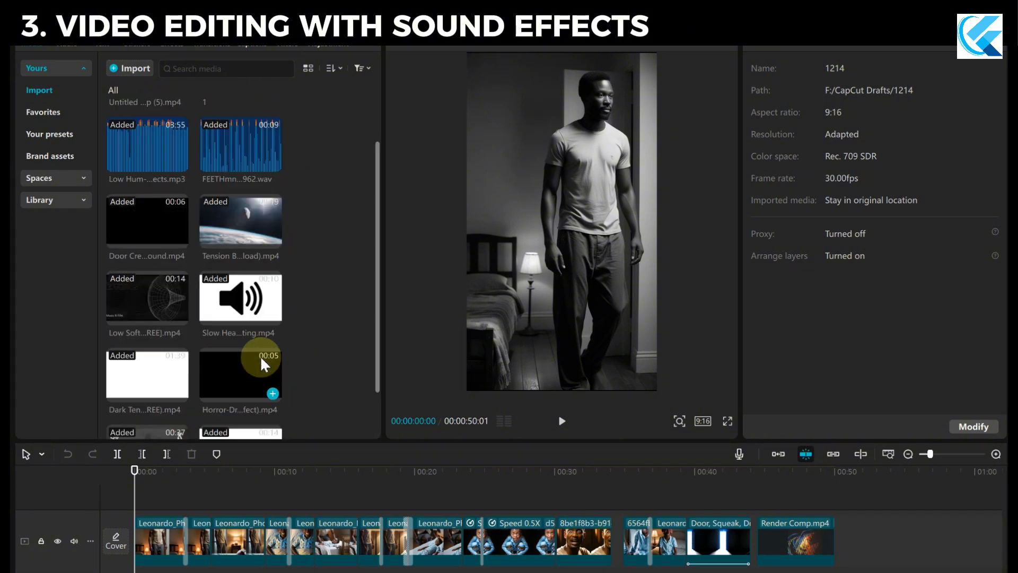
scroll(260, 355, "up", 2)
scroll(193, 387, "down", 3)
scroll(184, 279, "up", 3)
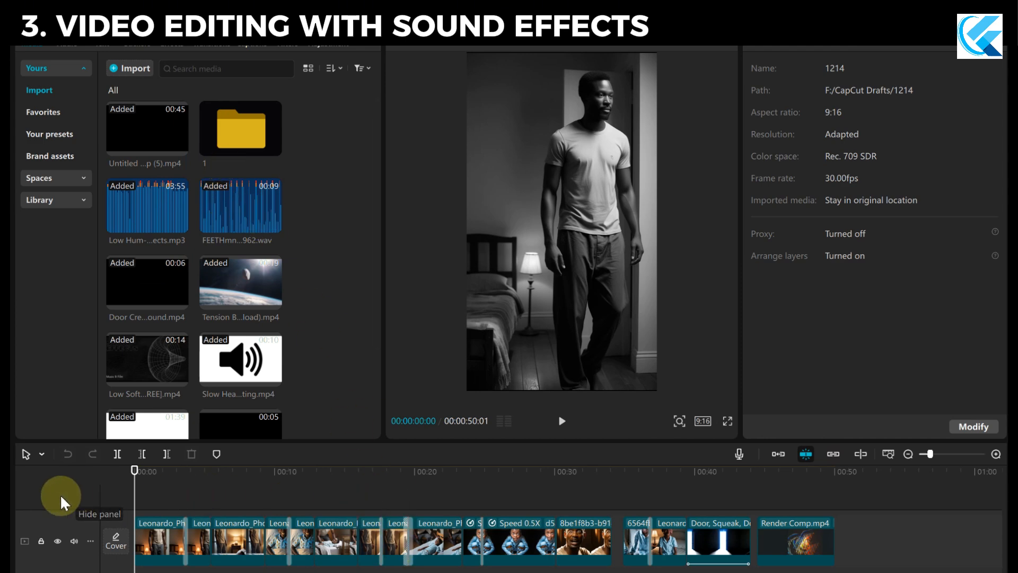
scroll(764, 497, "down", 1)
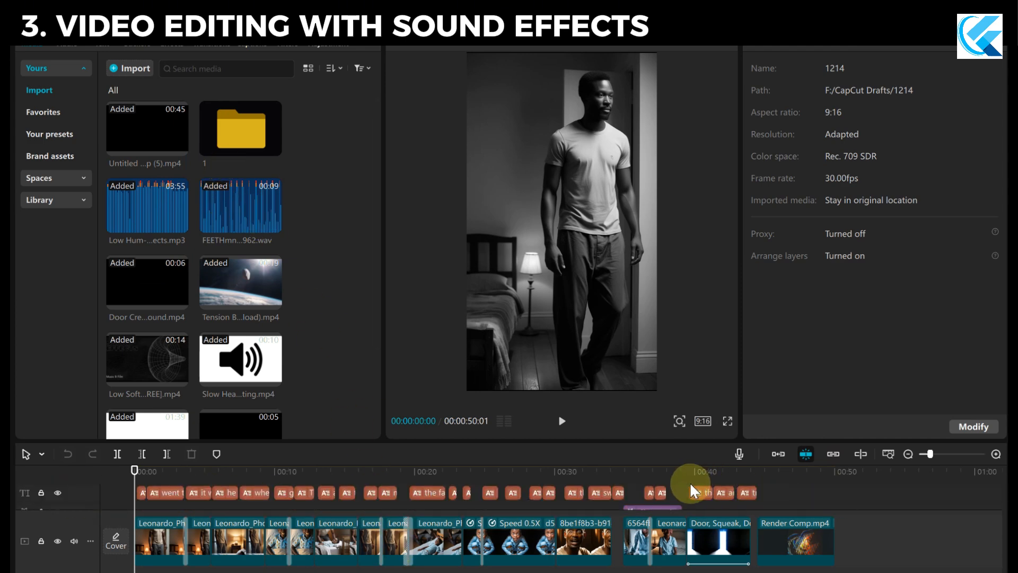
Enlarge the timeline area and look over its caption, effect, video and audio tracks.
left_click_drag(654, 441, 625, 306)
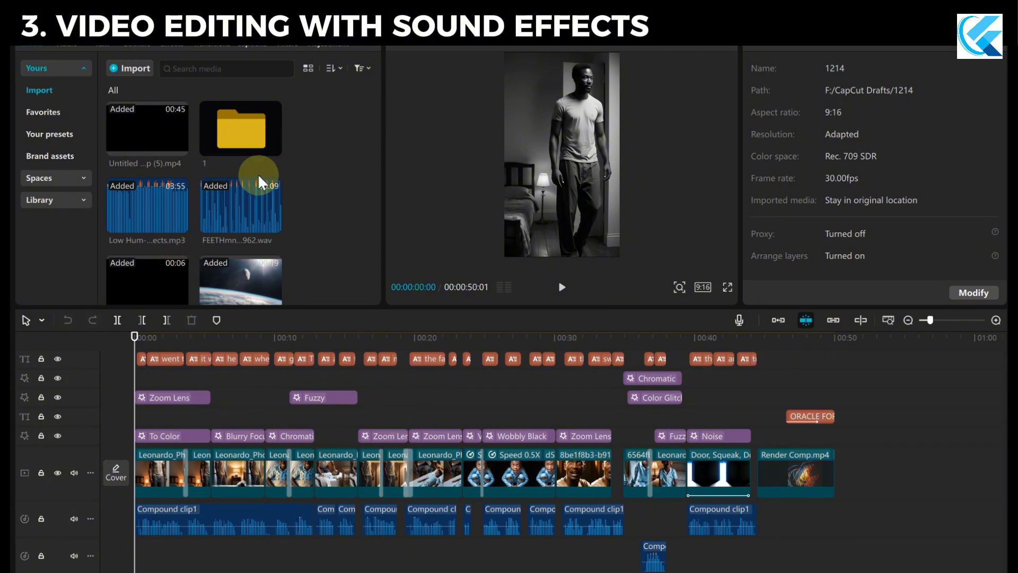
mouse_move(135, 337)
left_mouse_down()
mouse_move(143, 340)
mouse_move(111, 341)
mouse_move(135, 352)
left_mouse_up()
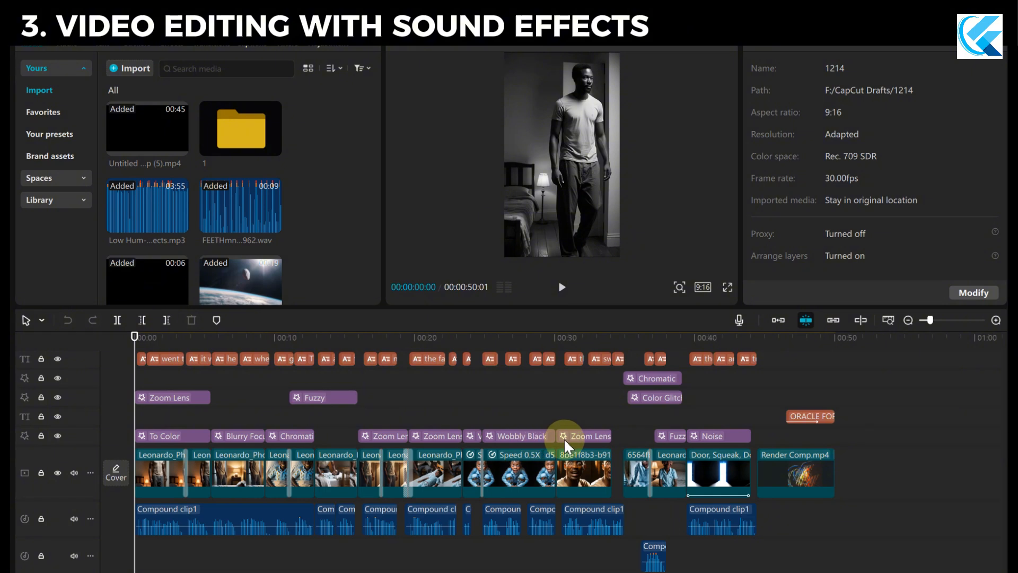
left_click_drag(355, 373, 286, 428)
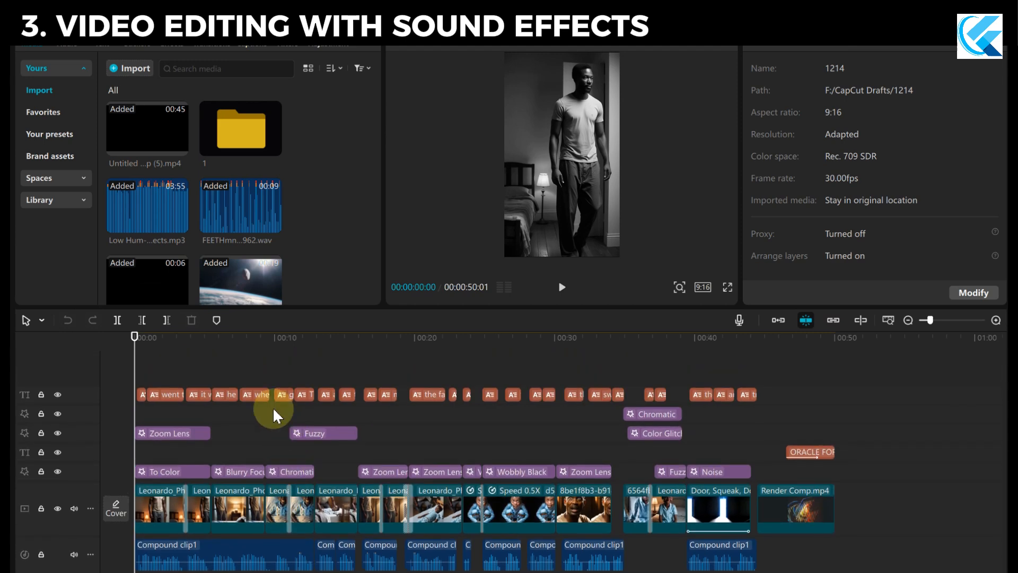
left_click_drag(135, 336, 114, 400)
scroll(247, 426, "down", 1)
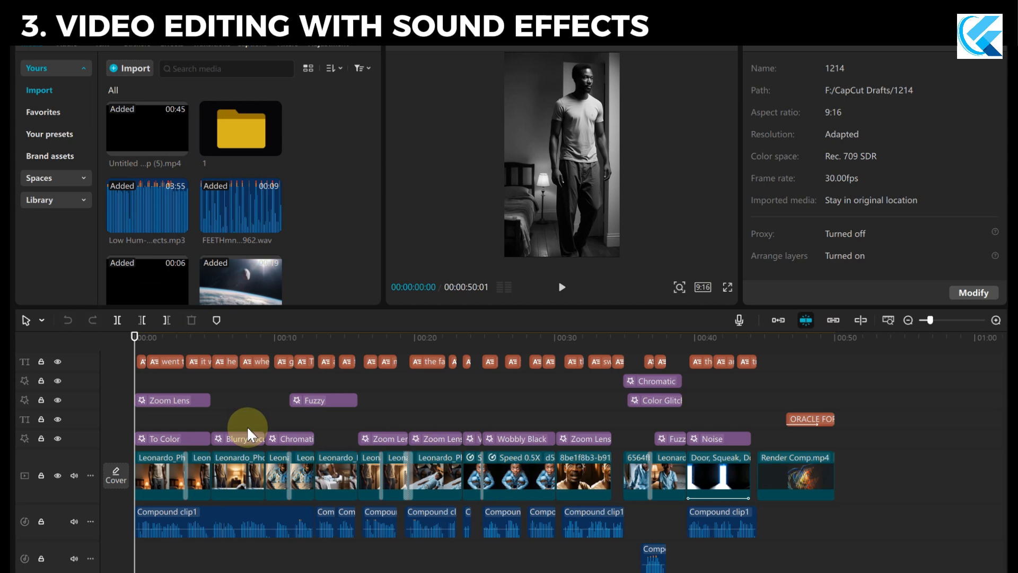
scroll(161, 365, "up", 1)
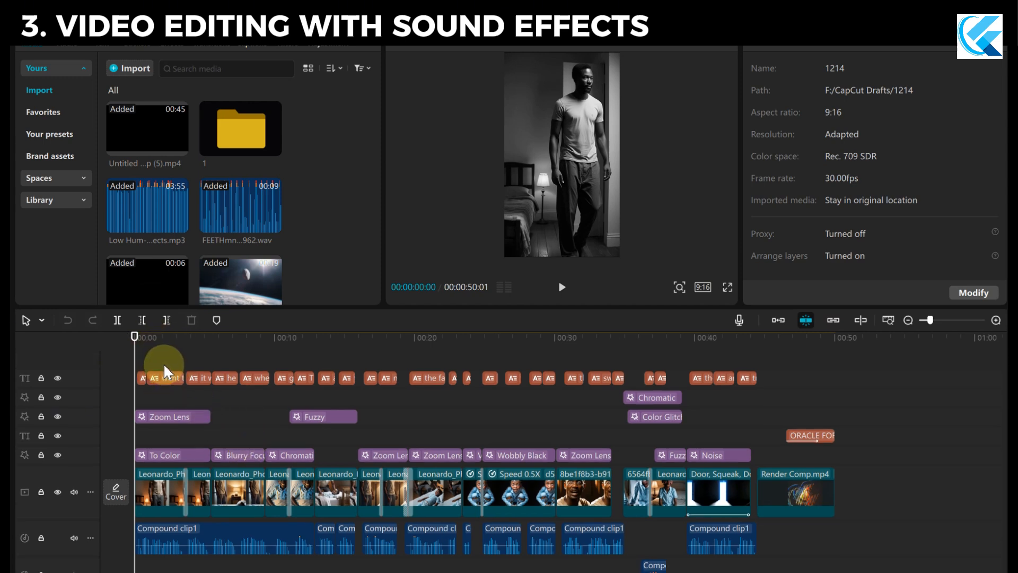
scroll(199, 406, "down", 1)
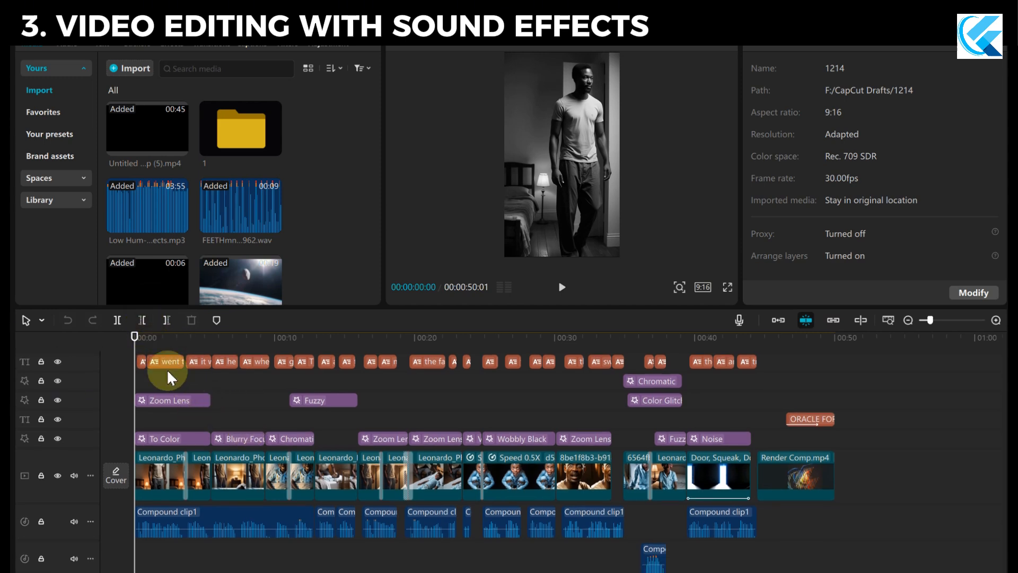
left_click(147, 338)
left_click_drag(137, 345, 105, 436)
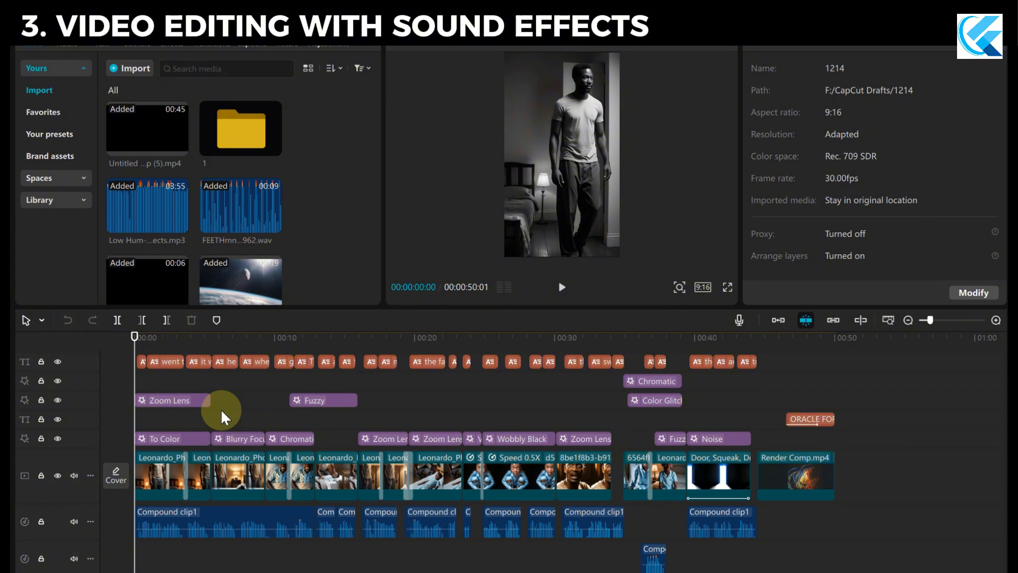
left_click_drag(140, 346, 106, 354)
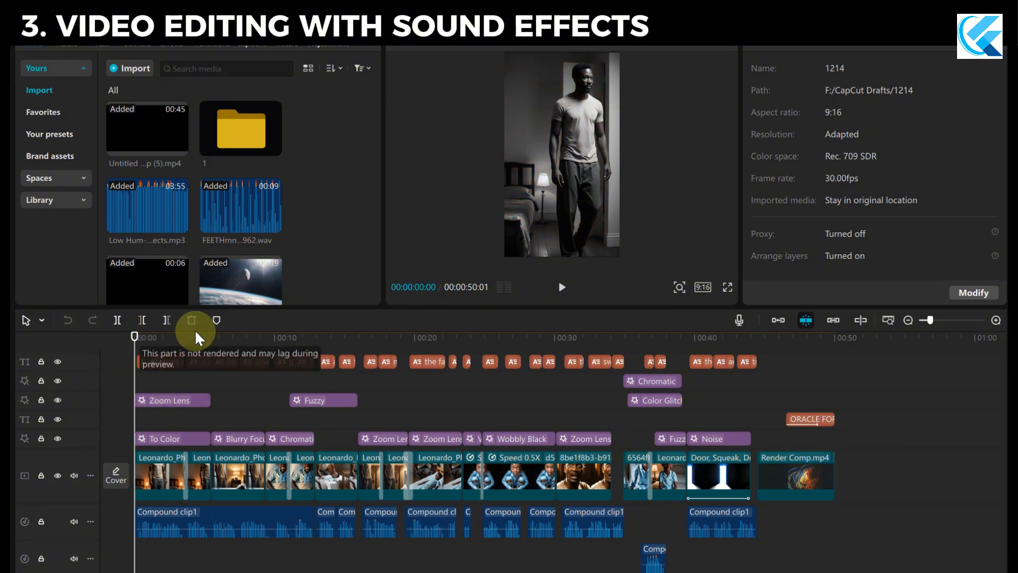
left_click_drag(133, 340, 109, 402)
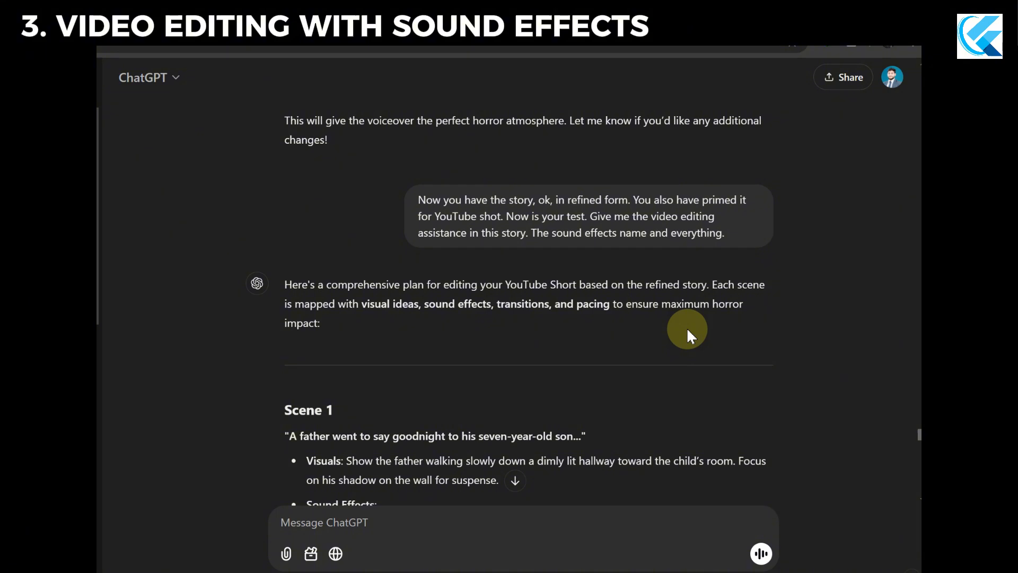
In ChatGPT, read the prompt asking for video editing assistance and sound effect names, plus the introduction of the reply.
scroll(568, 326, "down", 2)
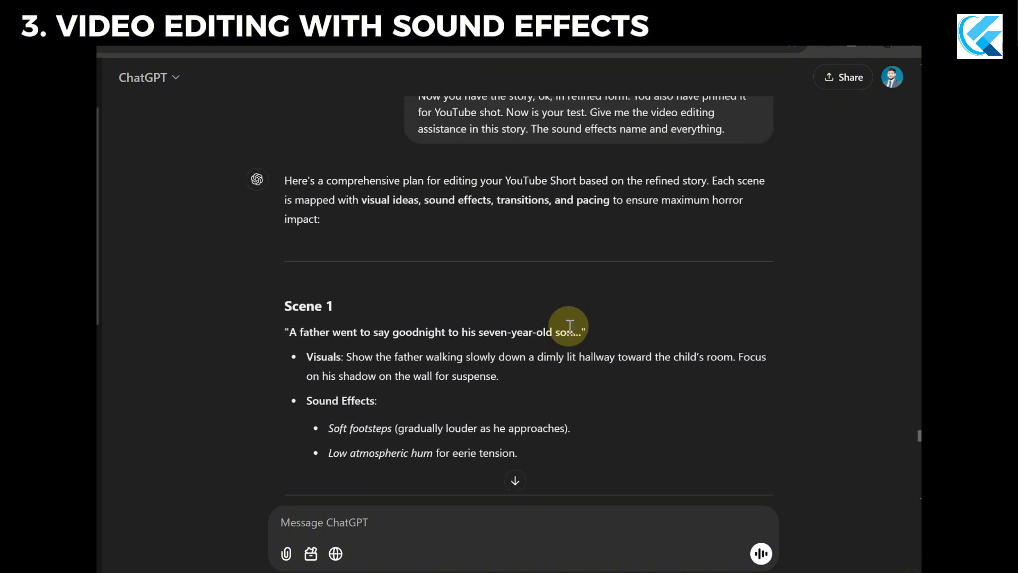
scroll(568, 326, "up", 1)
left_click_drag(419, 133, 590, 151)
left_click(778, 202)
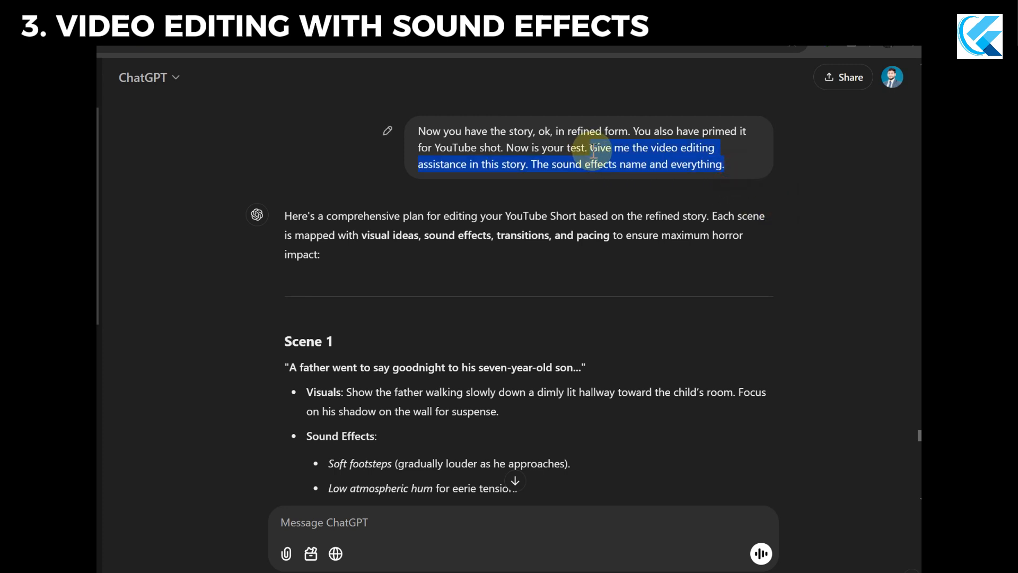
left_click(622, 160)
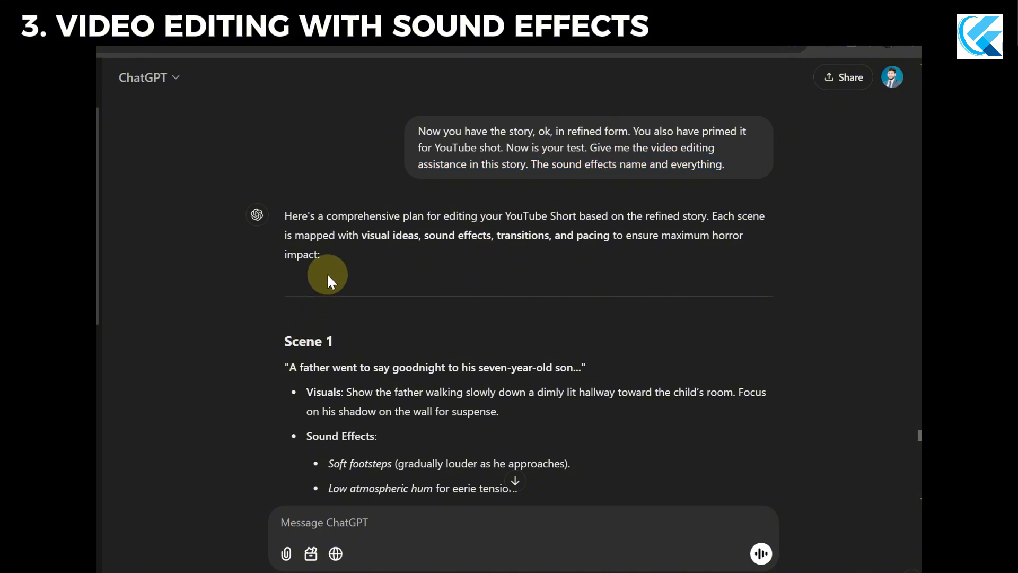
scroll(340, 271, "down", 2)
scroll(337, 272, "up", 2)
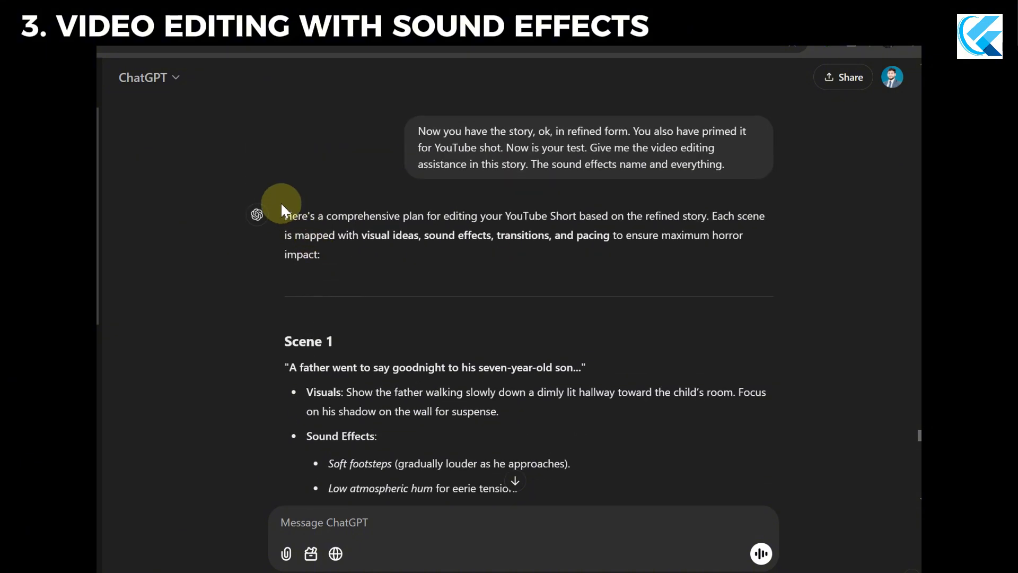
left_click_drag(285, 205, 421, 266)
left_click(409, 260)
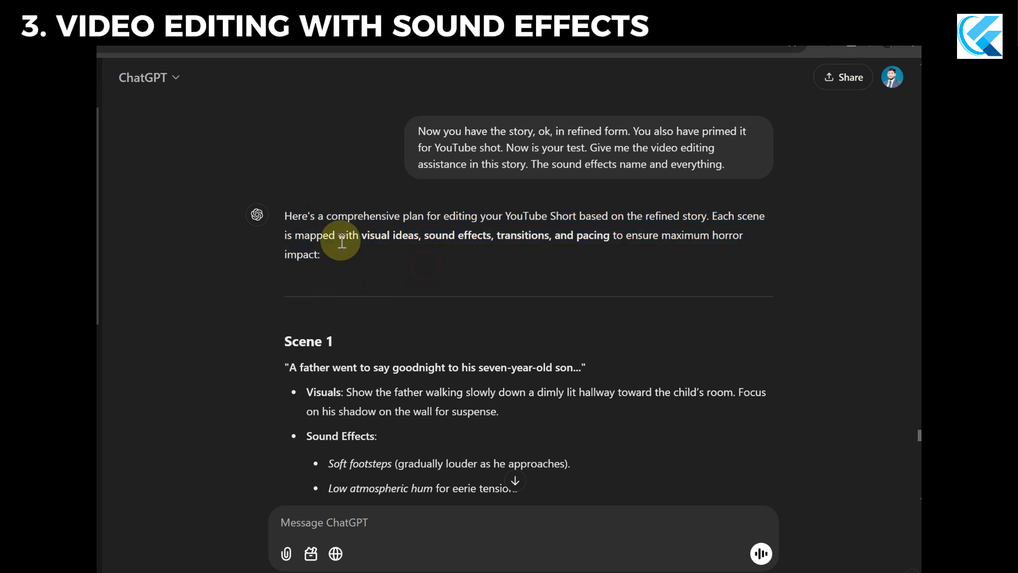
Examine Scene 1 of the editing plan, including its story line, visuals description and suggested sound effects.
scroll(365, 250, "down", 3)
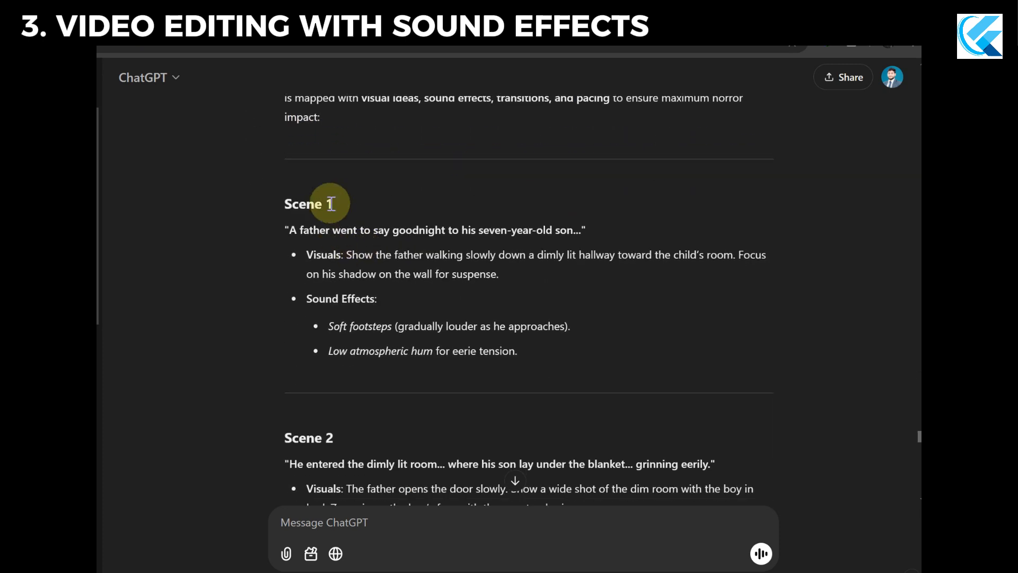
left_click_drag(334, 206, 285, 208)
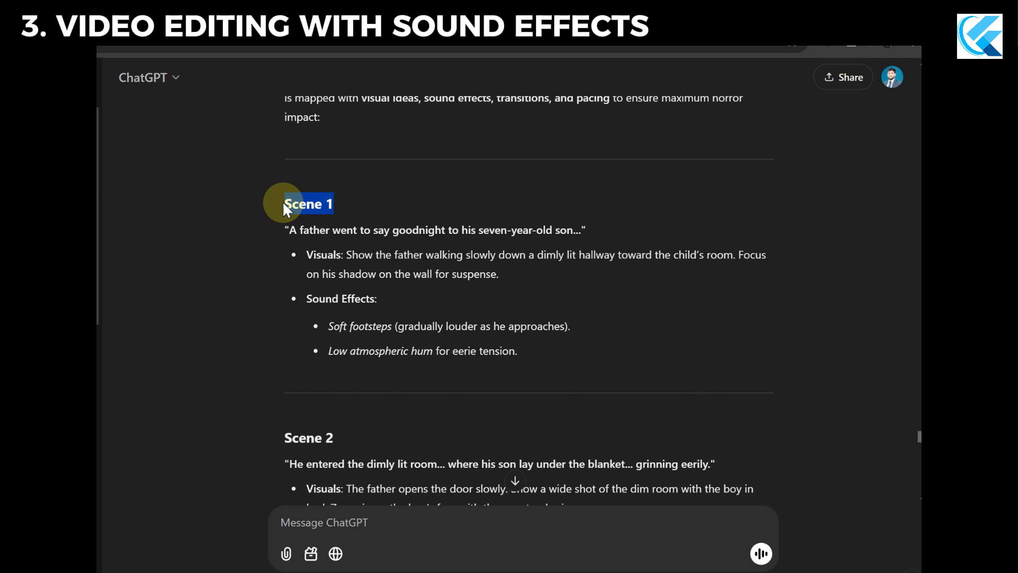
left_click(281, 233)
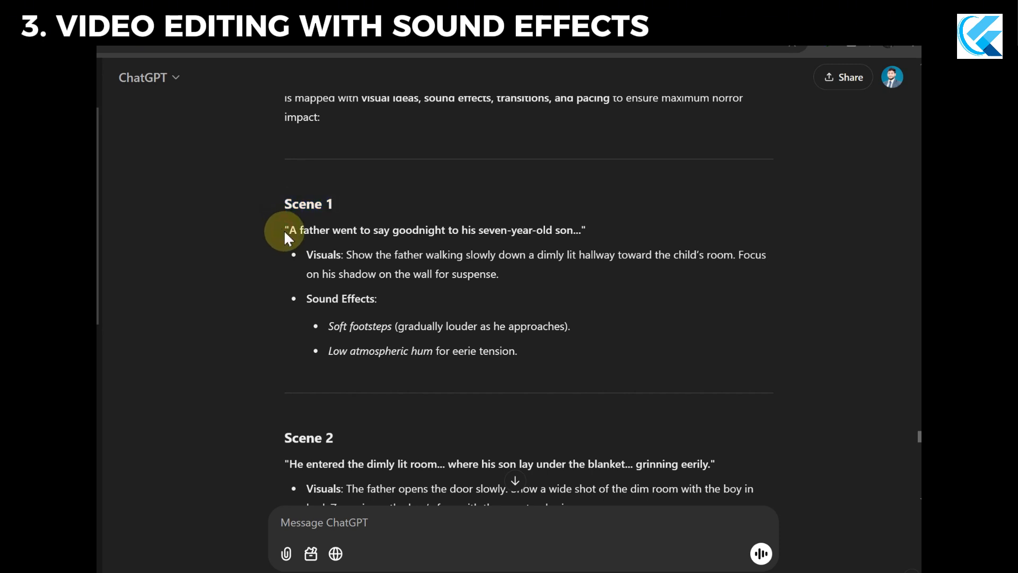
left_click_drag(281, 234, 382, 230)
left_click(414, 249)
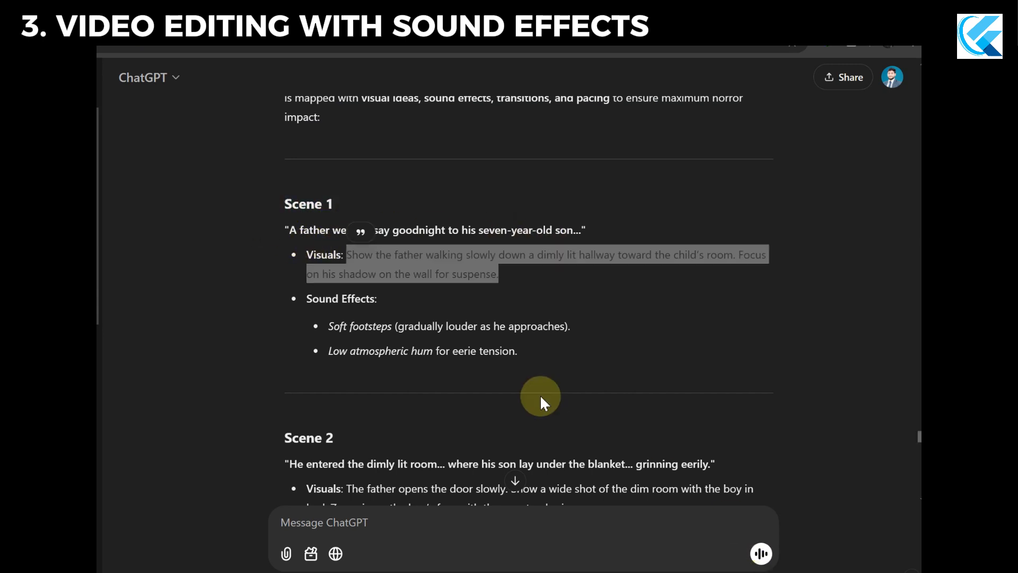
left_click(508, 299)
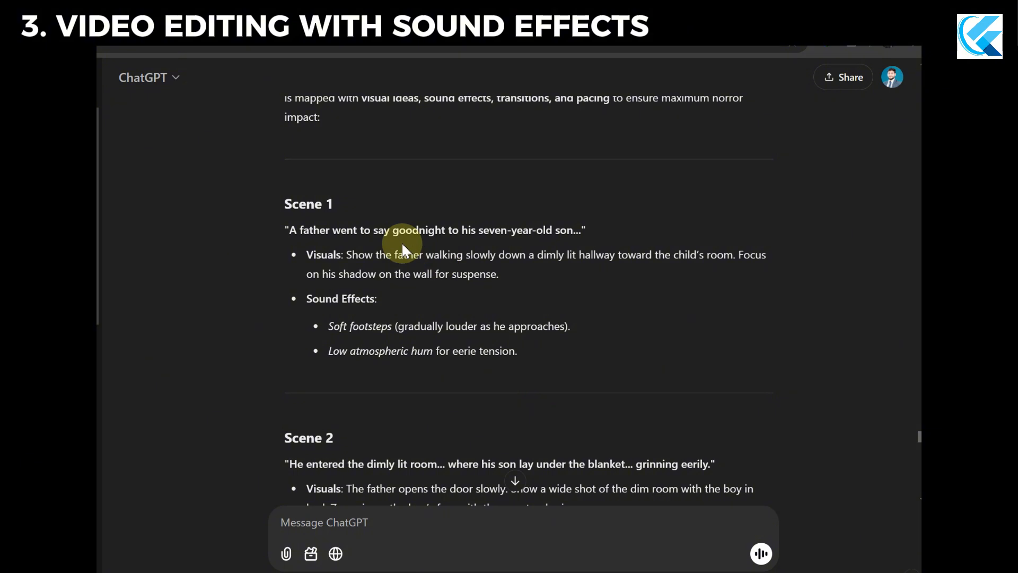
left_click_drag(355, 257, 525, 277)
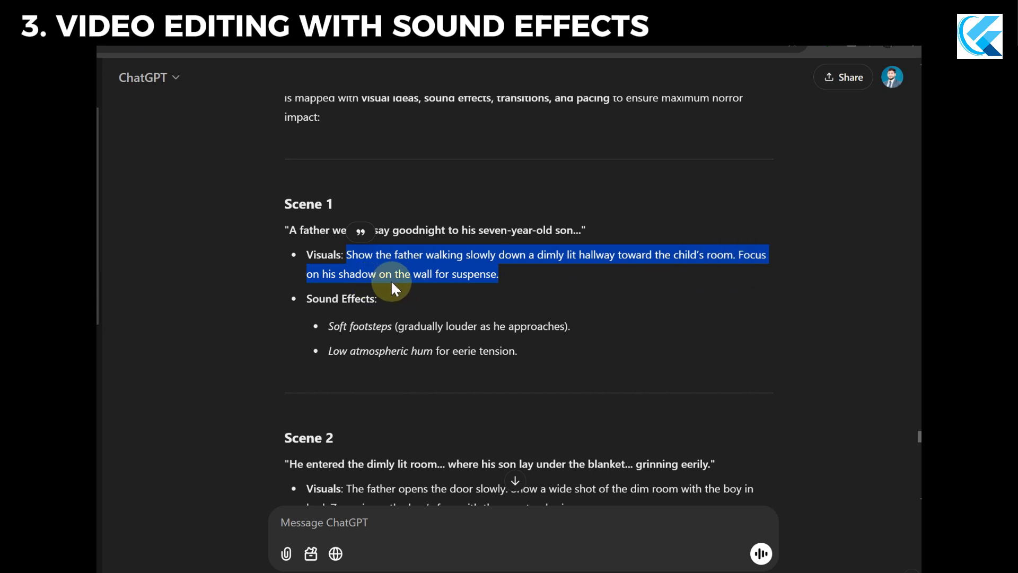
left_click(503, 283)
scroll(483, 294, "up", 1)
scroll(467, 294, "down", 1)
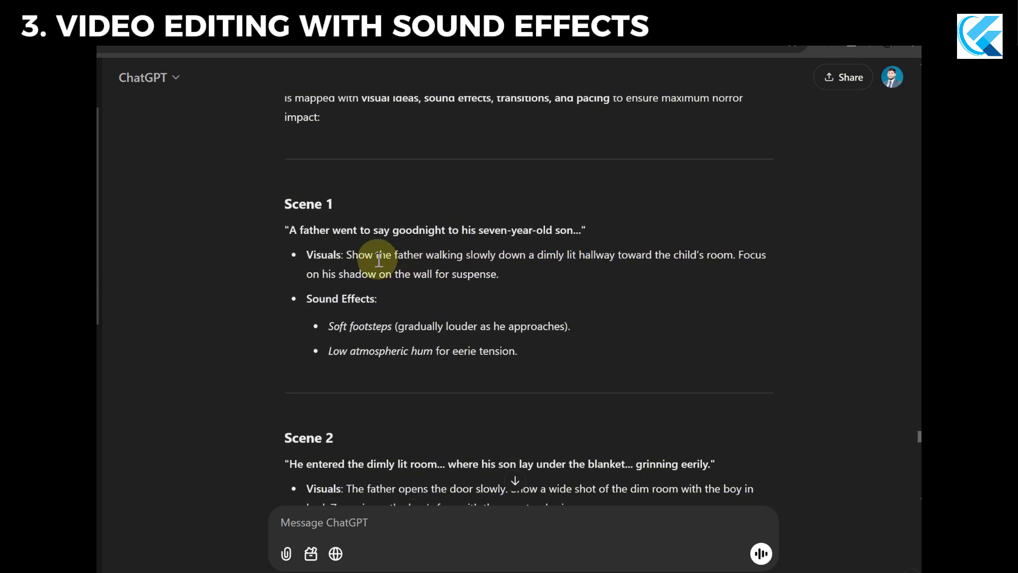
left_click_drag(348, 254, 427, 257)
left_click_drag(545, 260, 618, 257)
left_click(485, 314)
Look through the remaining scenes of the plan and read the follow-up message about having only AI images.
scroll(467, 313, "down", 20)
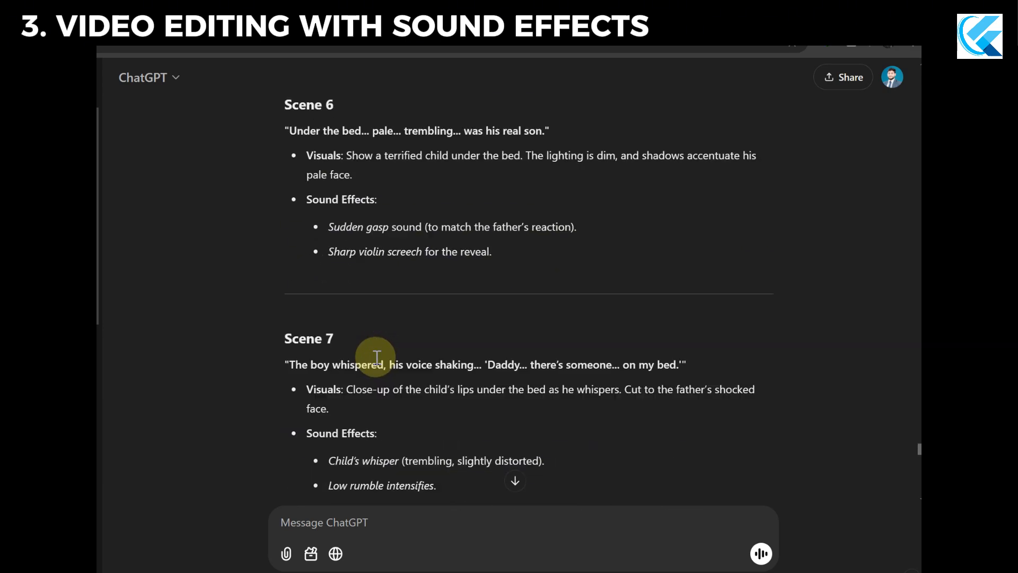
scroll(377, 363, "up", 6)
scroll(374, 291, "down", 2)
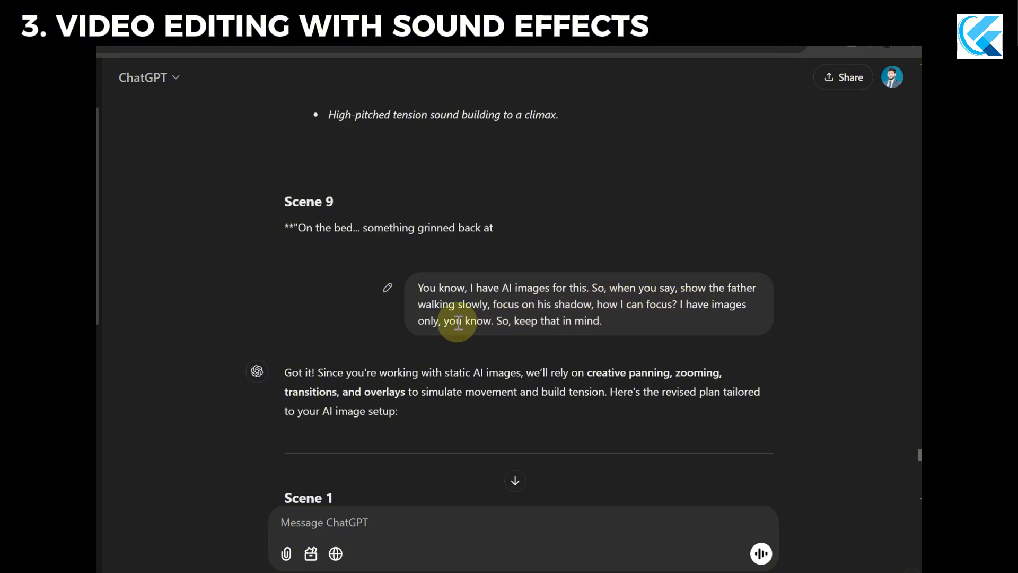
left_click_drag(607, 325, 417, 288)
left_click(495, 333)
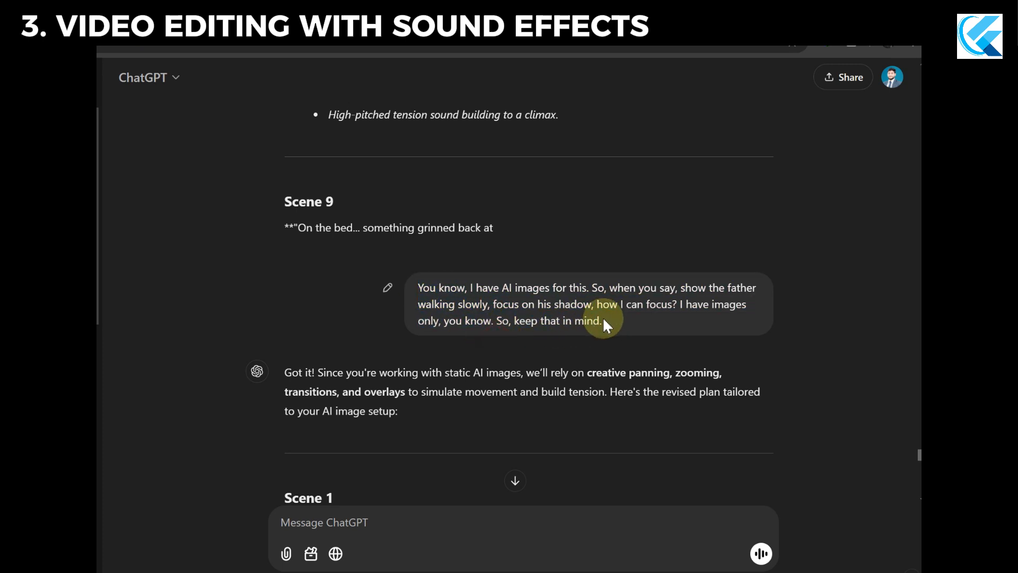
left_click_drag(605, 323, 421, 289)
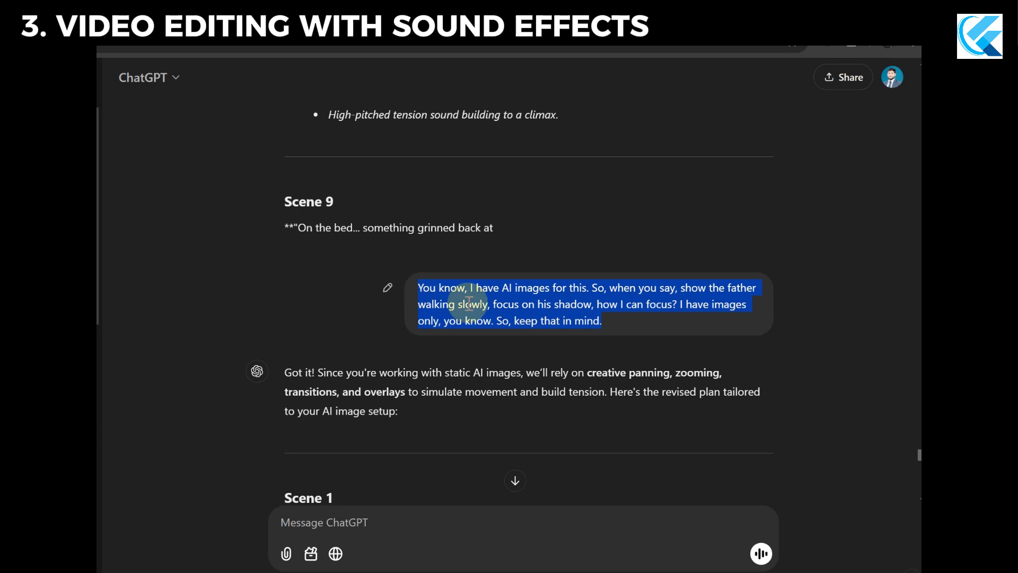
left_click(519, 341)
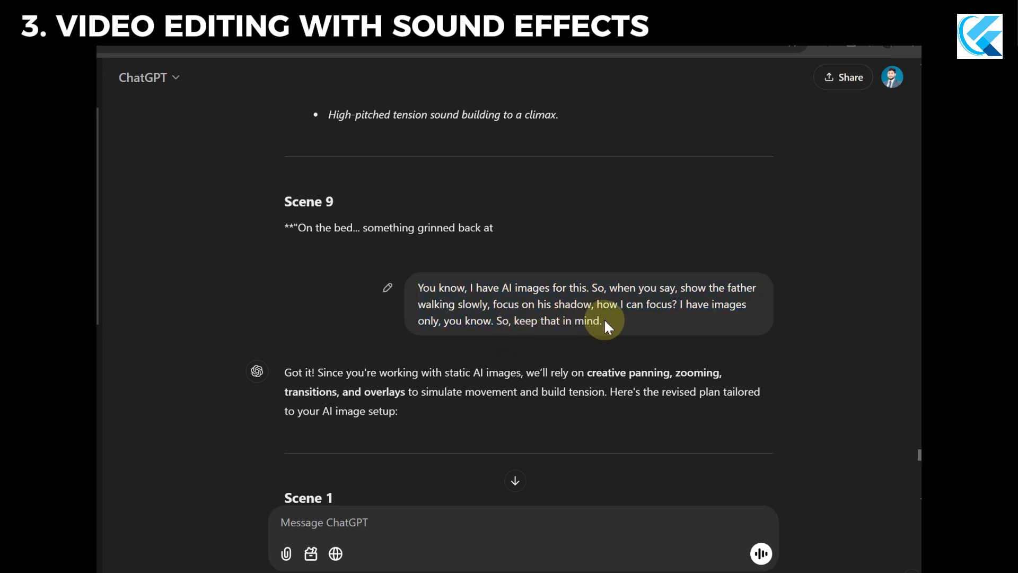
left_click_drag(606, 320, 509, 324)
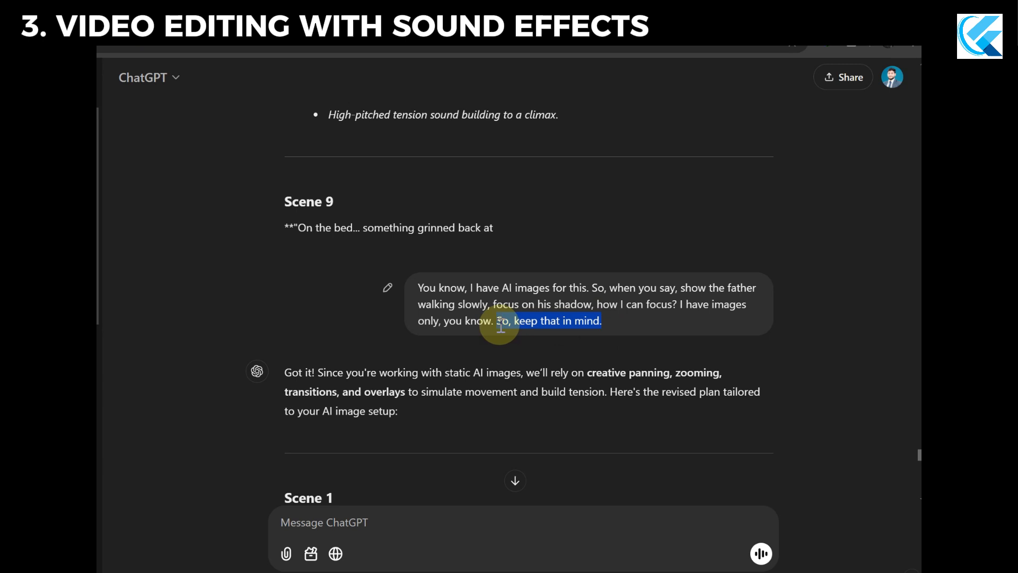
left_click(528, 337)
Read the introduction of the reply about editing techniques for static AI images.
scroll(371, 371, "down", 1)
left_click_drag(287, 302, 330, 302)
left_click_drag(443, 303, 526, 305)
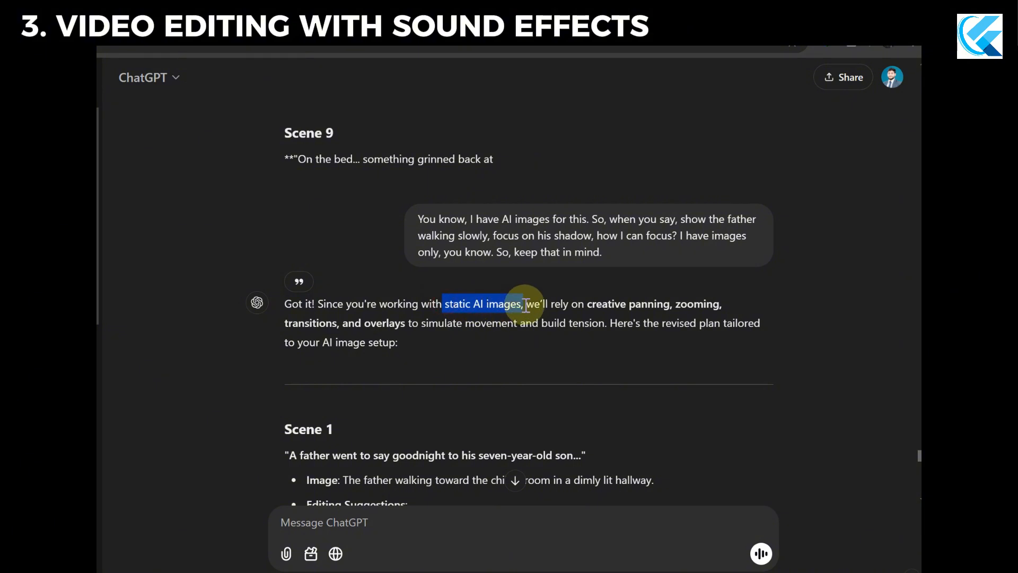
left_click(588, 313)
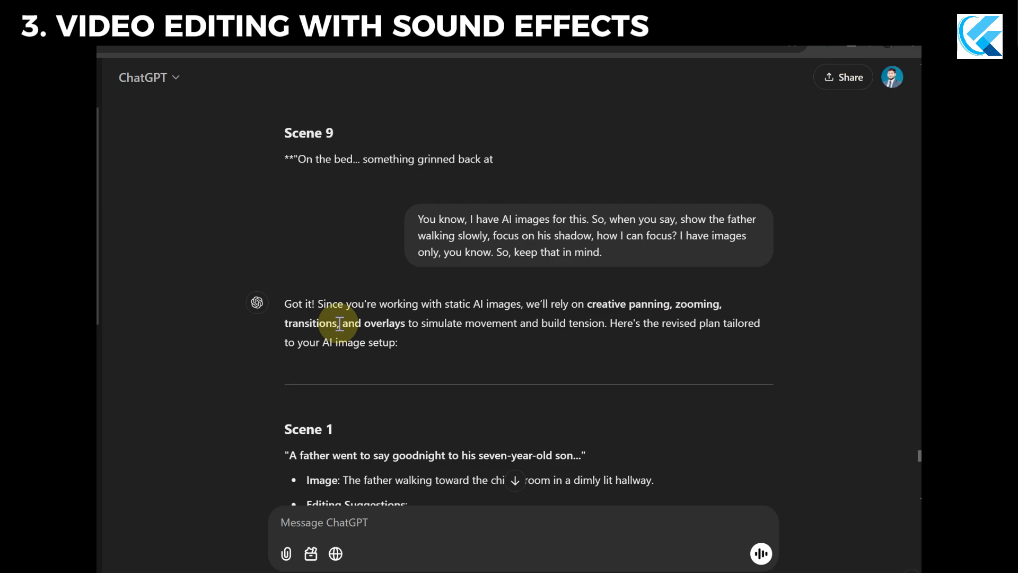
Examine Scene 1 of the revised plan, covering its story line, image description, editing suggestions and sound effects.
scroll(328, 319, "down", 5)
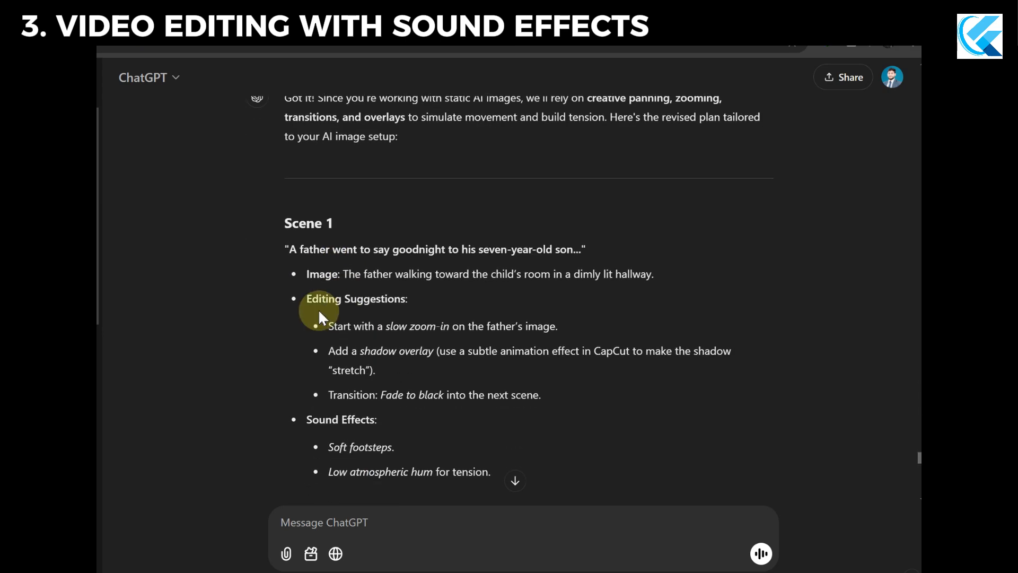
scroll(323, 307, "up", 1)
scroll(324, 306, "down", 1)
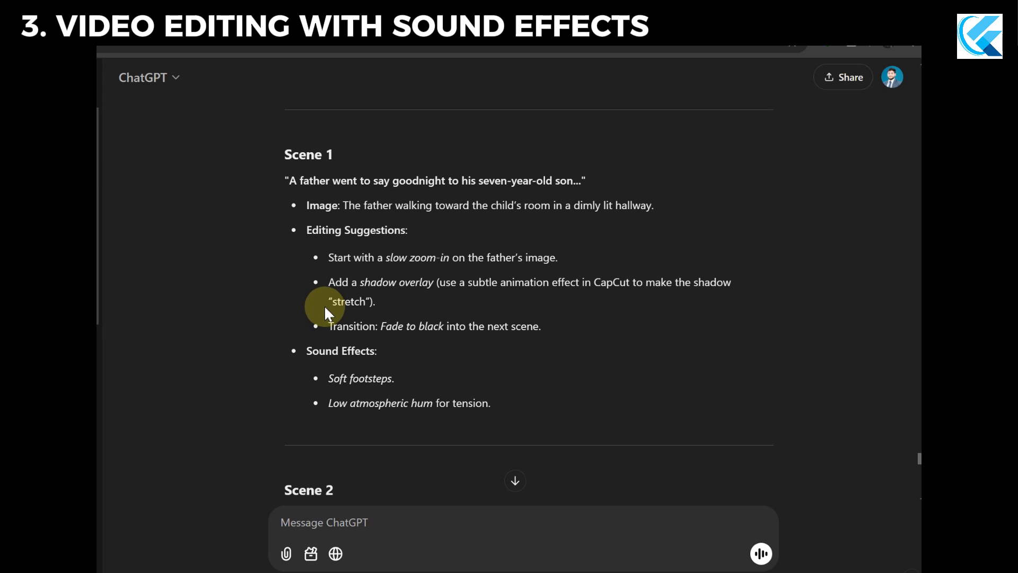
left_click_drag(275, 157, 351, 154)
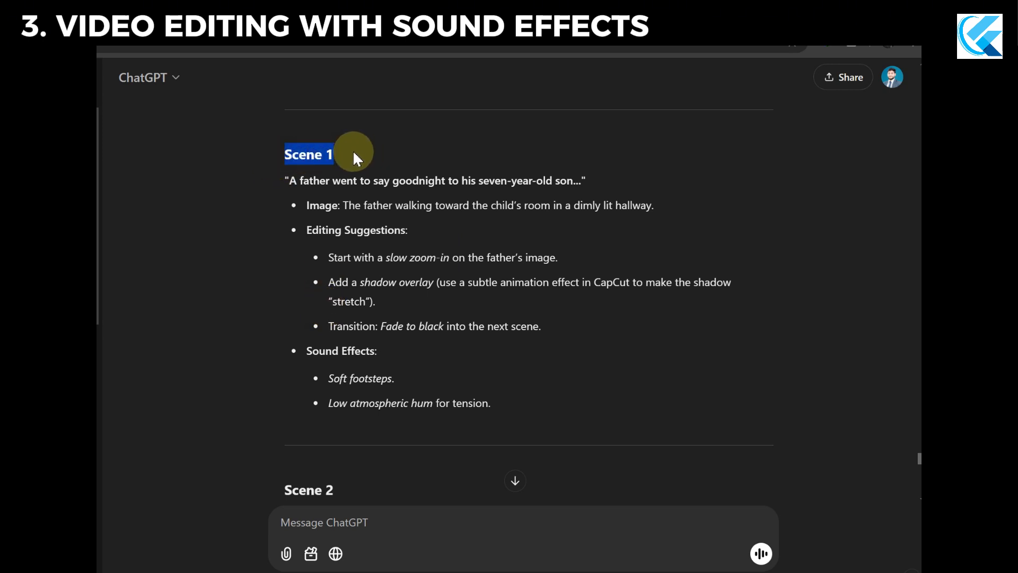
left_click(353, 153)
left_click_drag(358, 182, 587, 179)
left_click(594, 184)
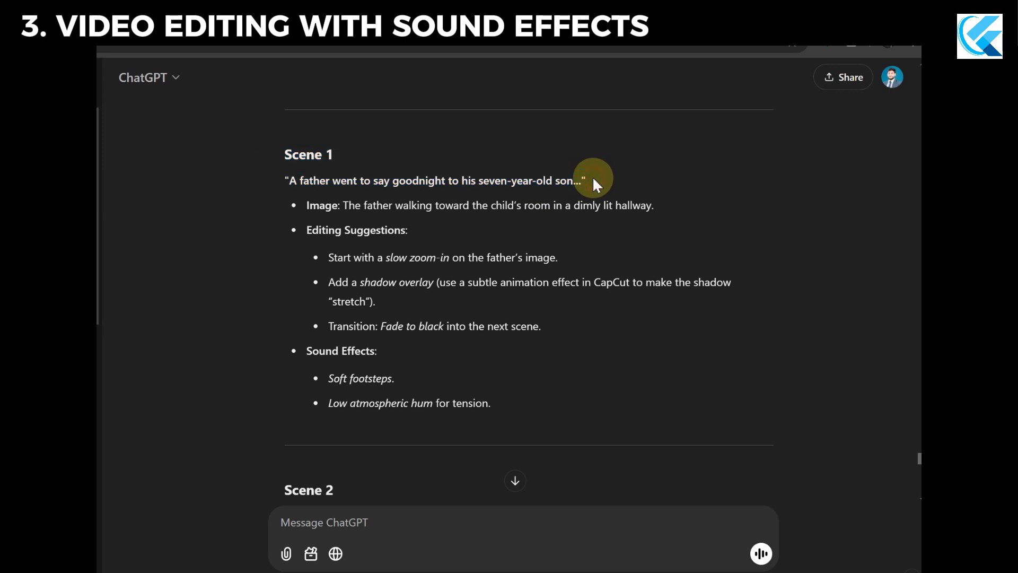
left_click_drag(345, 209, 666, 209)
left_click(334, 276)
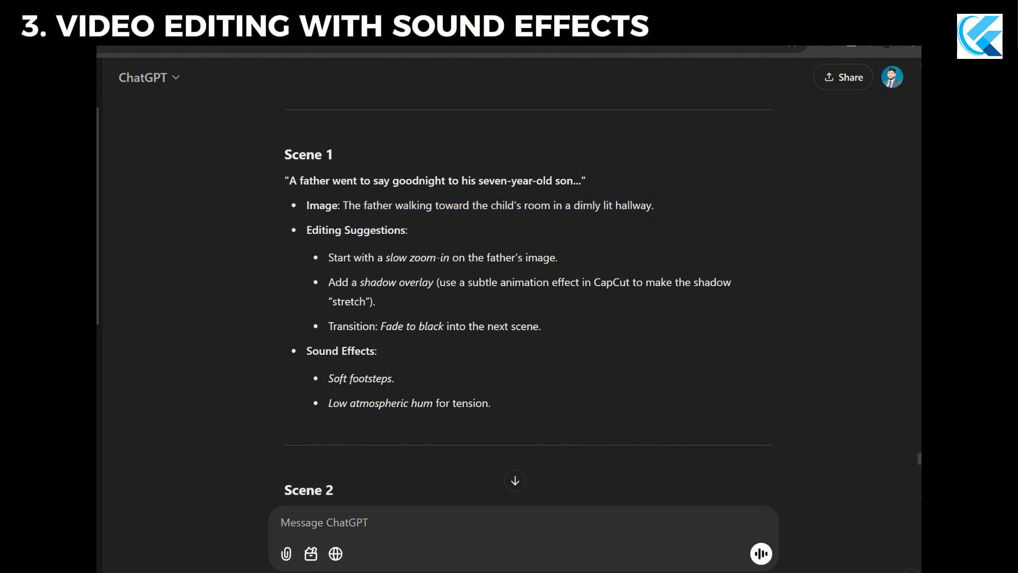
Switch to the CapCut project, look over its timeline and select the first image clip of the father.
mouse_move(652, 572)
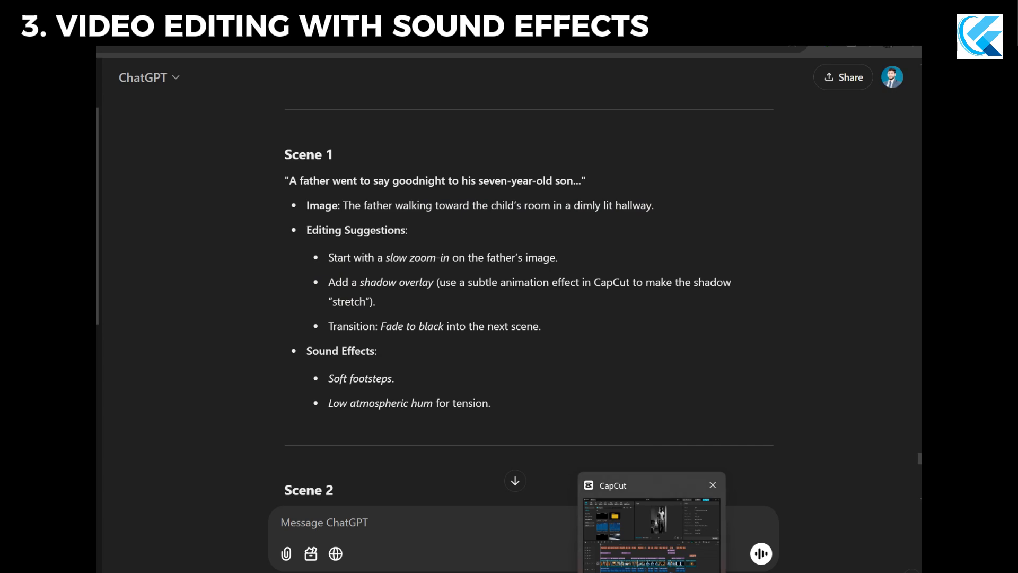
left_click(652, 533)
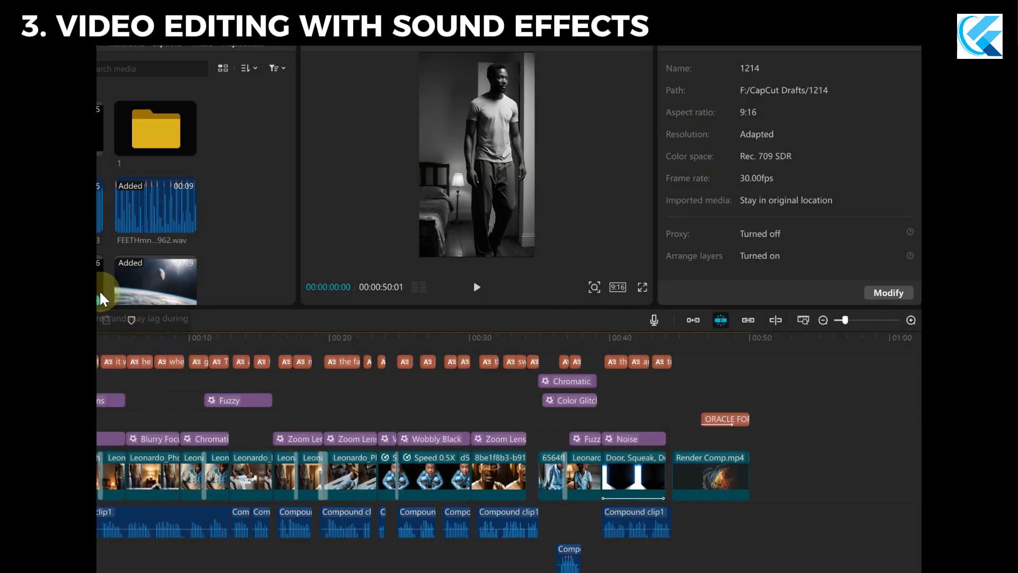
left_click_drag(101, 290, 101, 270)
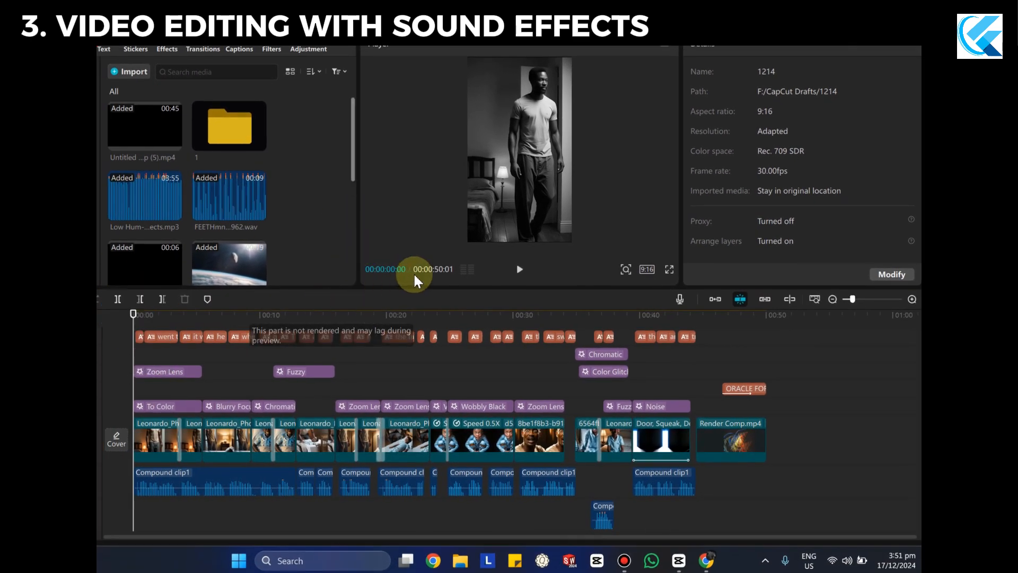
left_click_drag(490, 569, 511, 568)
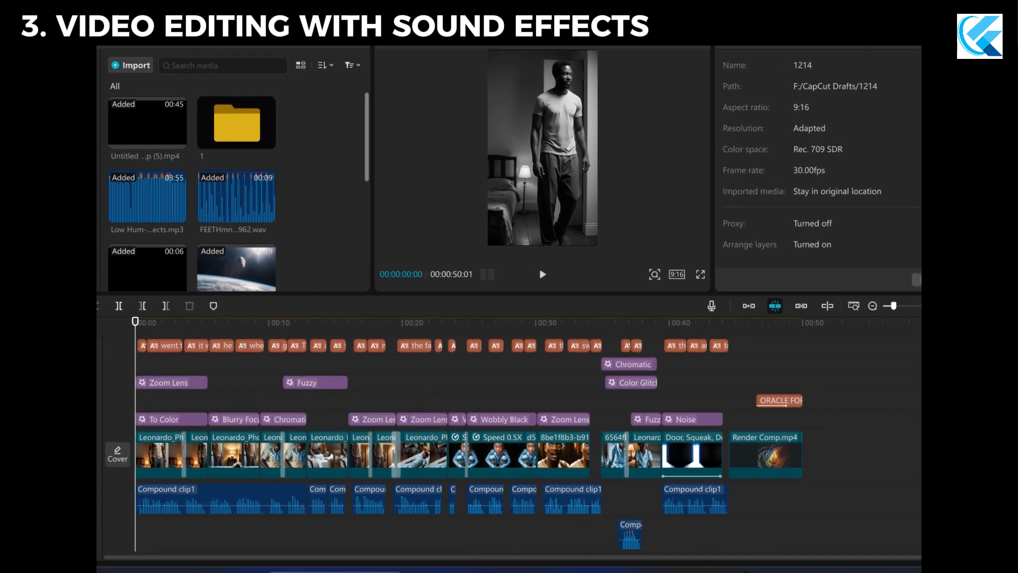
scroll(212, 355, "up", 1)
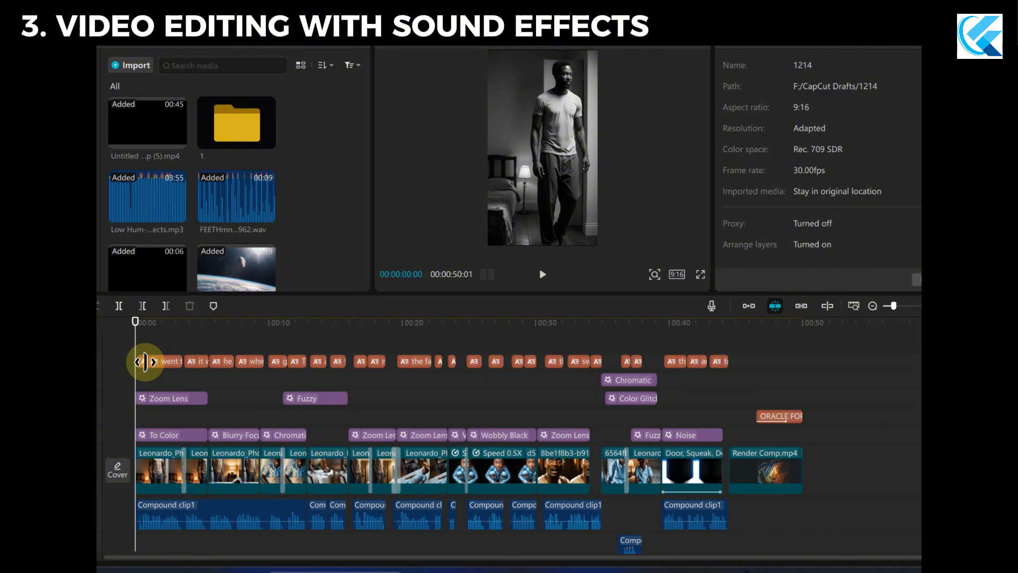
left_click(173, 470)
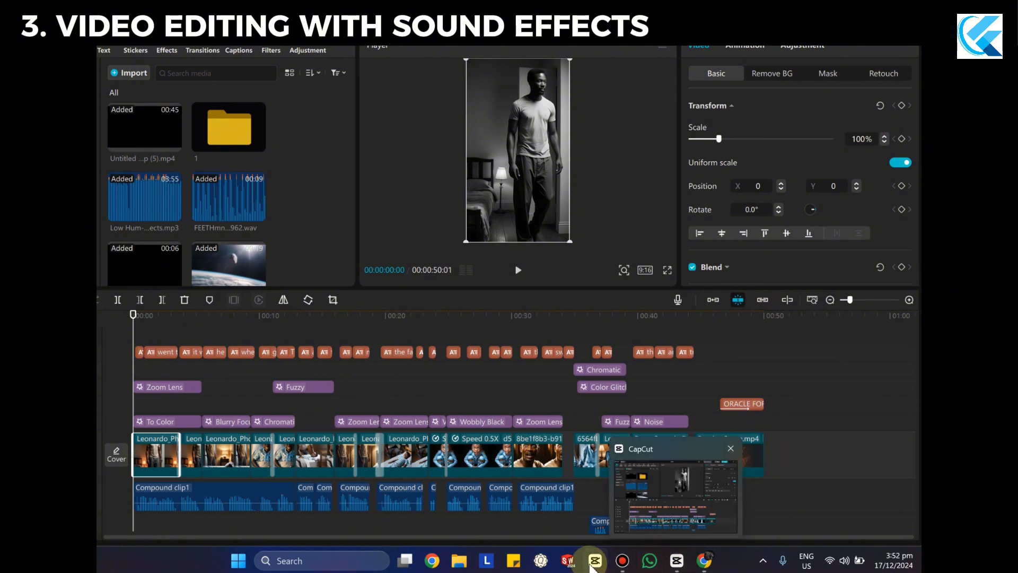
Switch back to ChatGPT and reread Scene 1's suggestion about a slow zoom-in on the father's image.
left_click(708, 562)
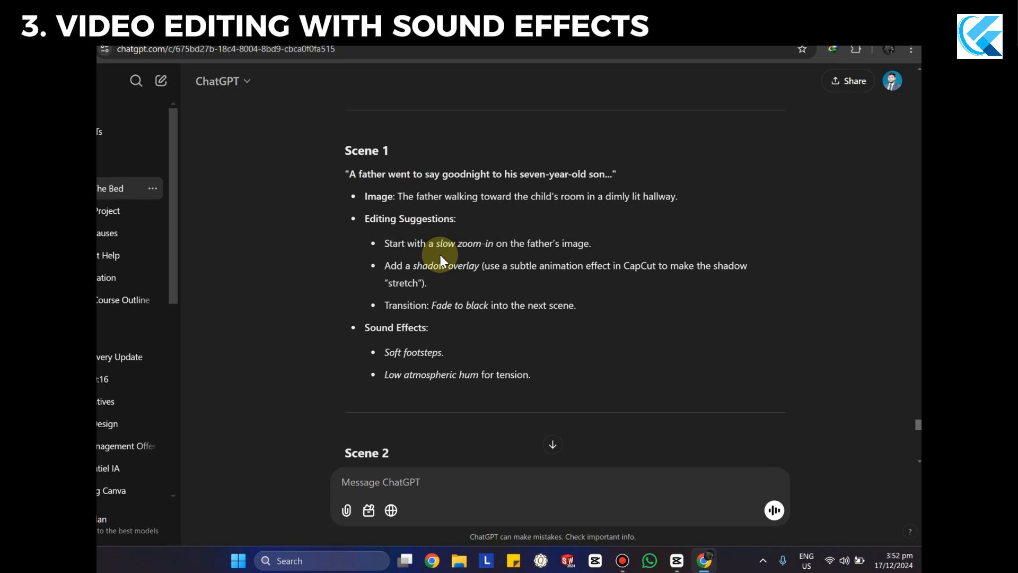
scroll(419, 261, "down", 1)
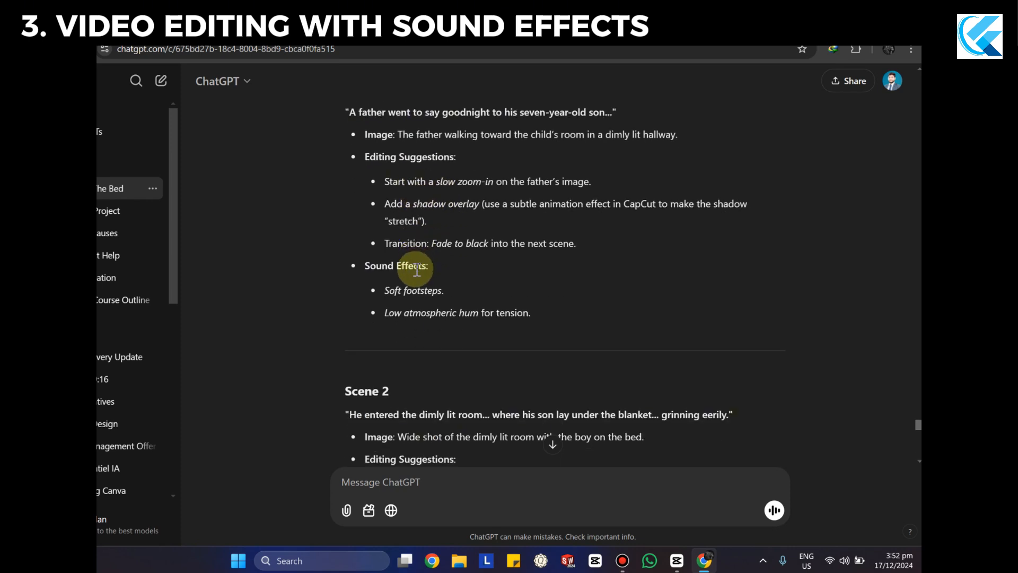
scroll(417, 270, "up", 1)
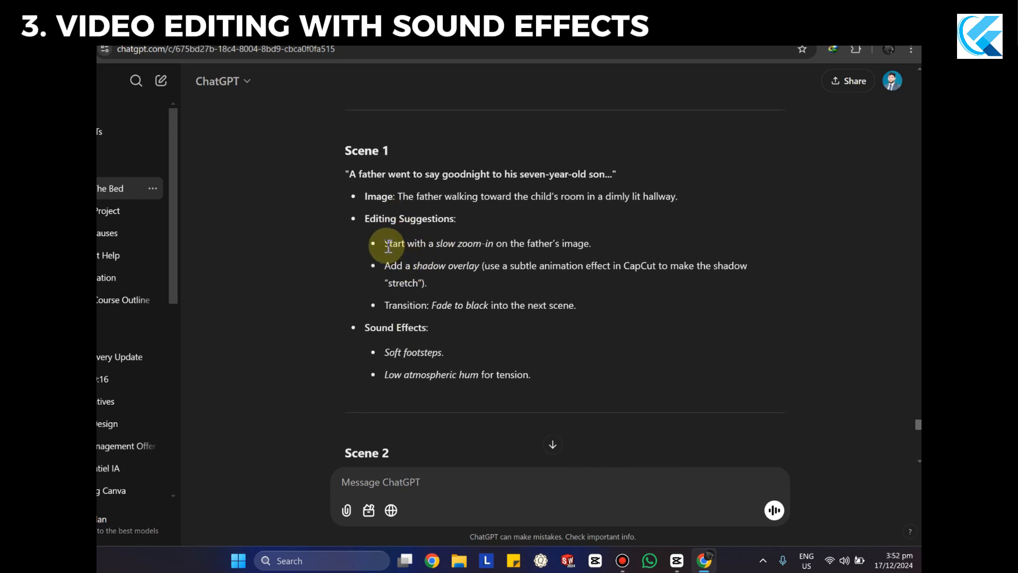
left_click_drag(382, 244, 601, 245)
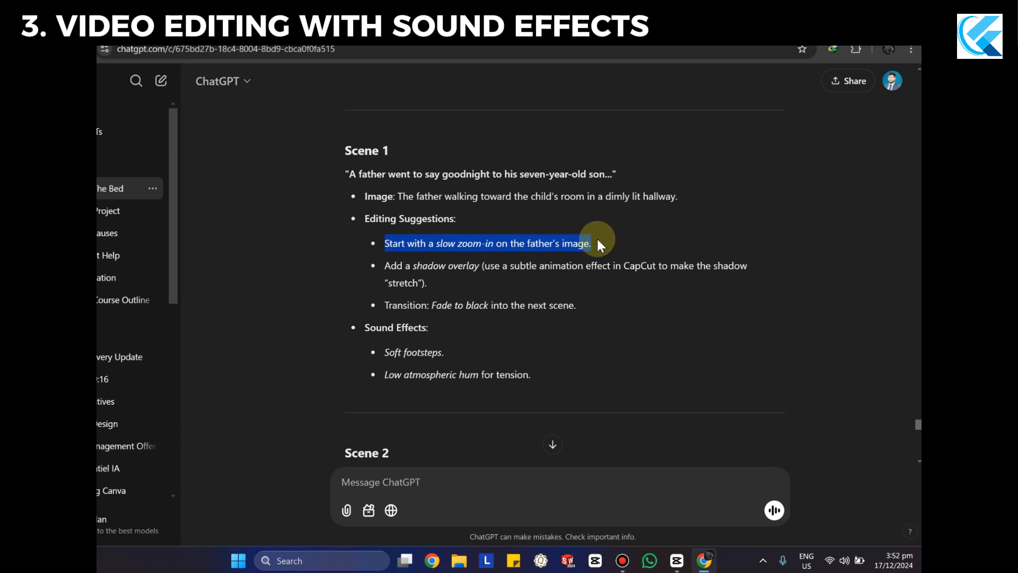
left_click(602, 245)
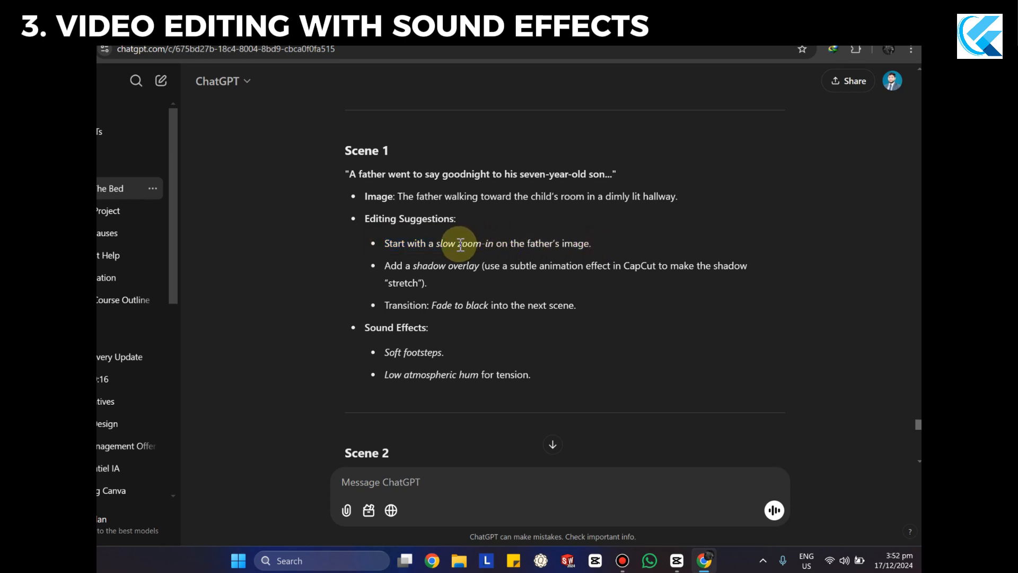
left_click_drag(460, 245, 479, 244)
left_click(595, 241)
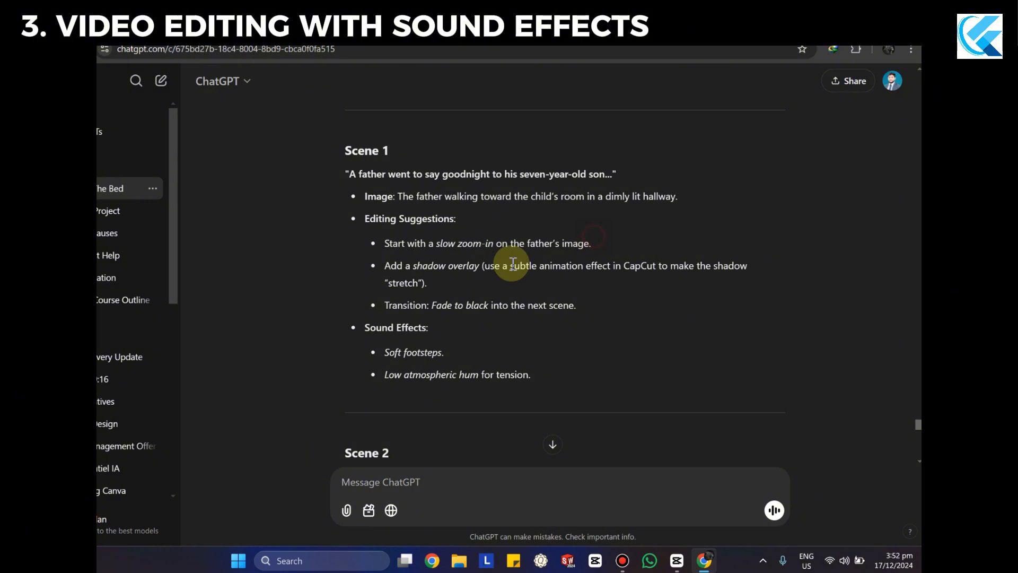
Review Scene 1's shadow overlay and fade-to-black suggestions, highlighting all three editing suggestions.
left_click_drag(387, 267, 477, 271)
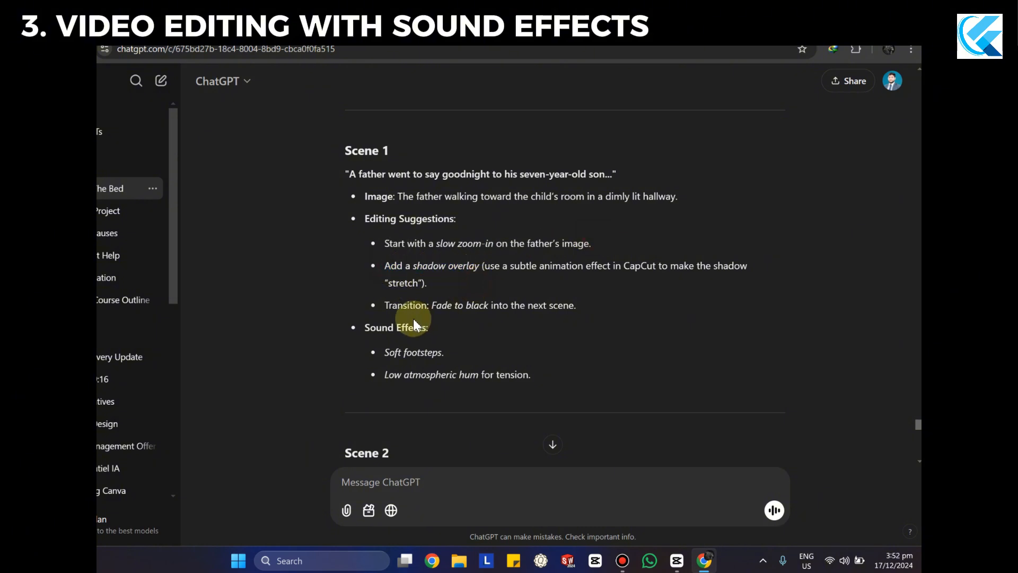
left_click_drag(447, 306, 559, 312)
left_click(552, 323)
left_click_drag(582, 308, 373, 241)
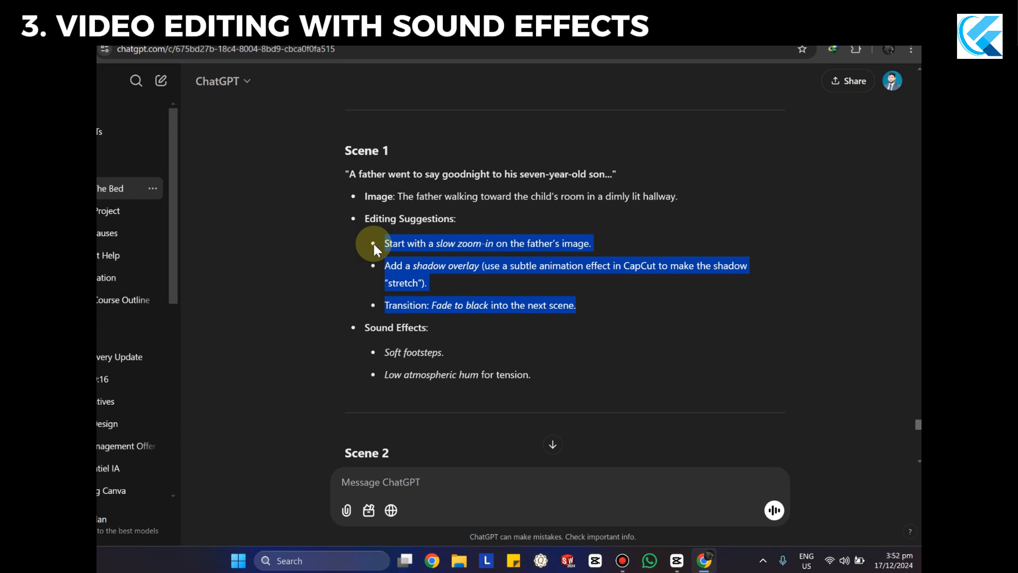
left_click(486, 283)
mouse_move(576, 302)
left_mouse_down()
mouse_move(379, 249)
mouse_move(536, 300)
mouse_move(586, 304)
left_mouse_up()
left_click(498, 286)
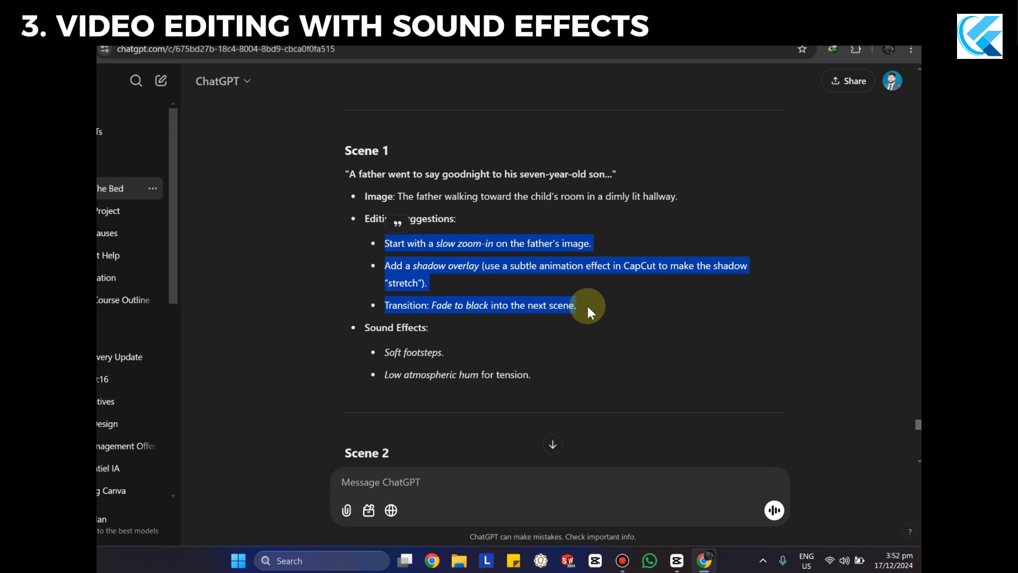
left_click(586, 305)
Review Scene 1's suggested sound effects, highlighting the soft footsteps and the low atmospheric hum.
scroll(402, 336, "down", 1)
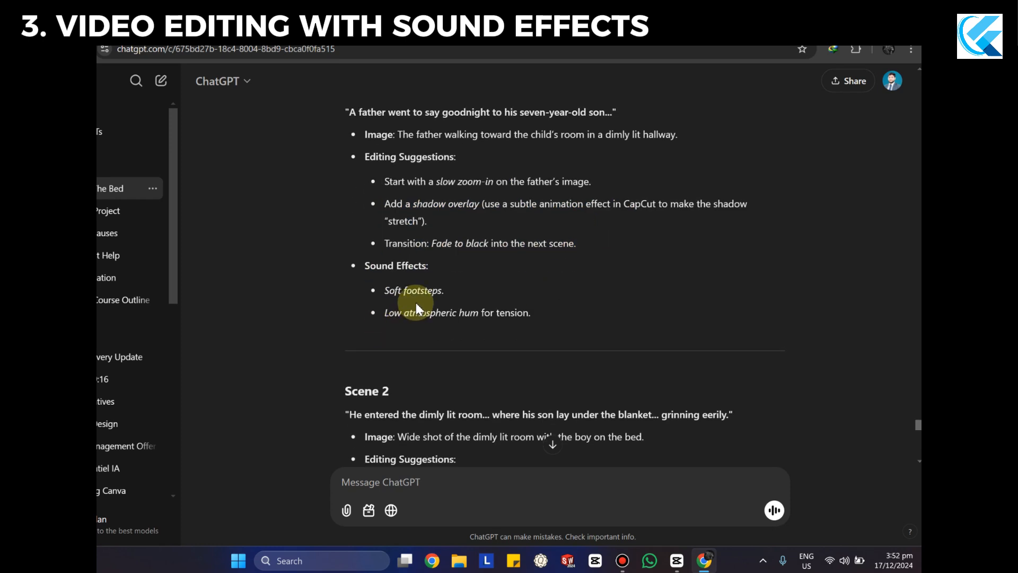
left_click_drag(380, 291, 449, 293)
left_click(452, 289)
left_click_drag(383, 314, 542, 316)
left_click(395, 295)
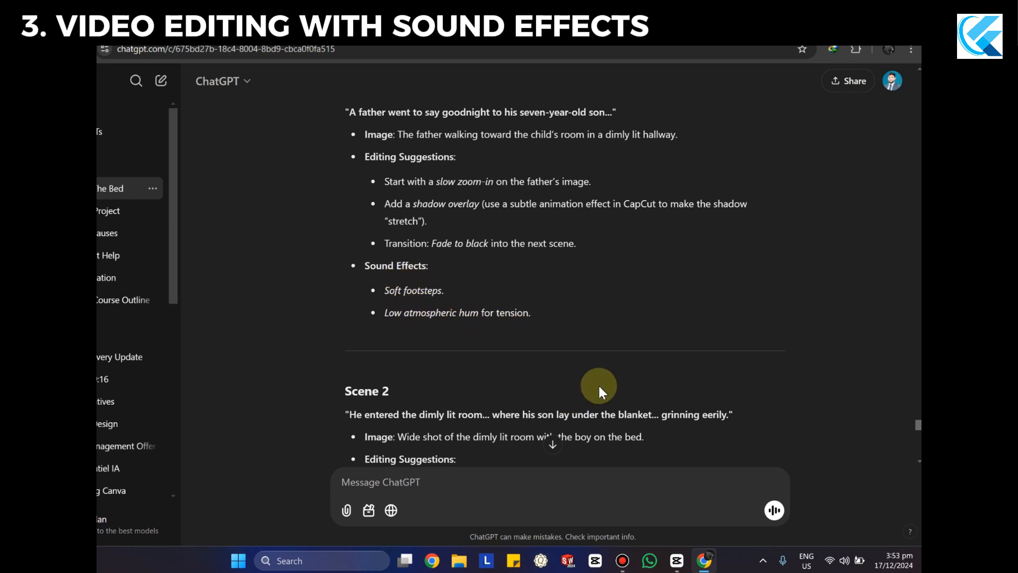
Return to CapCut, open media folder 1 and preview the father's image already used in the project.
mouse_move(684, 565)
left_click(675, 511)
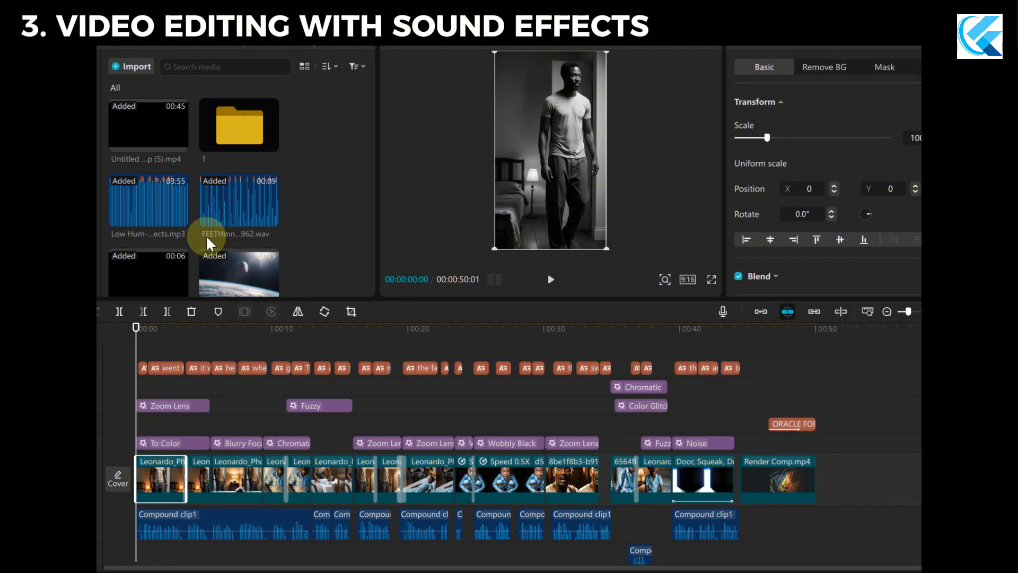
double_click(249, 129)
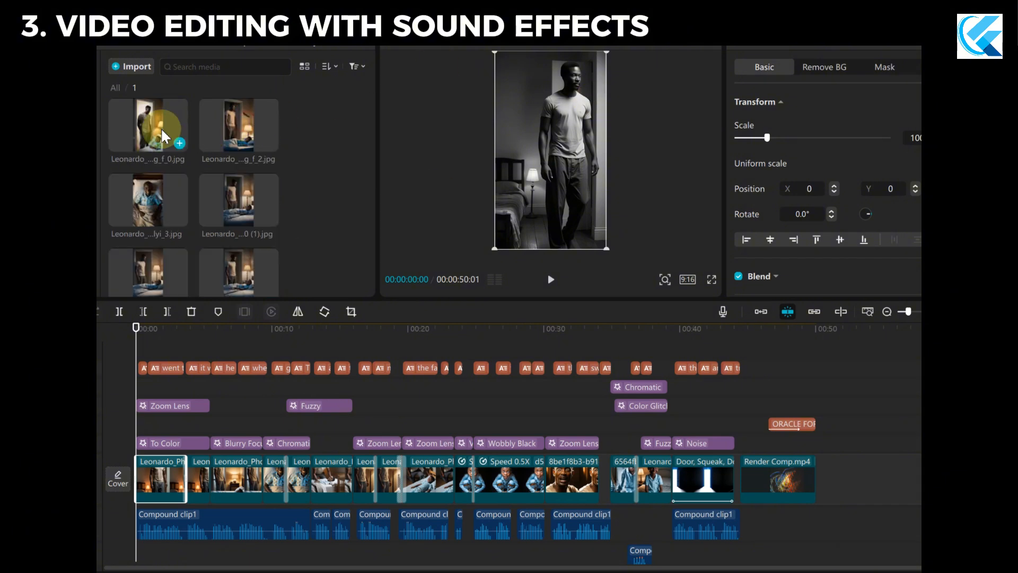
scroll(333, 218, "down", 3)
scroll(333, 218, "down", 5)
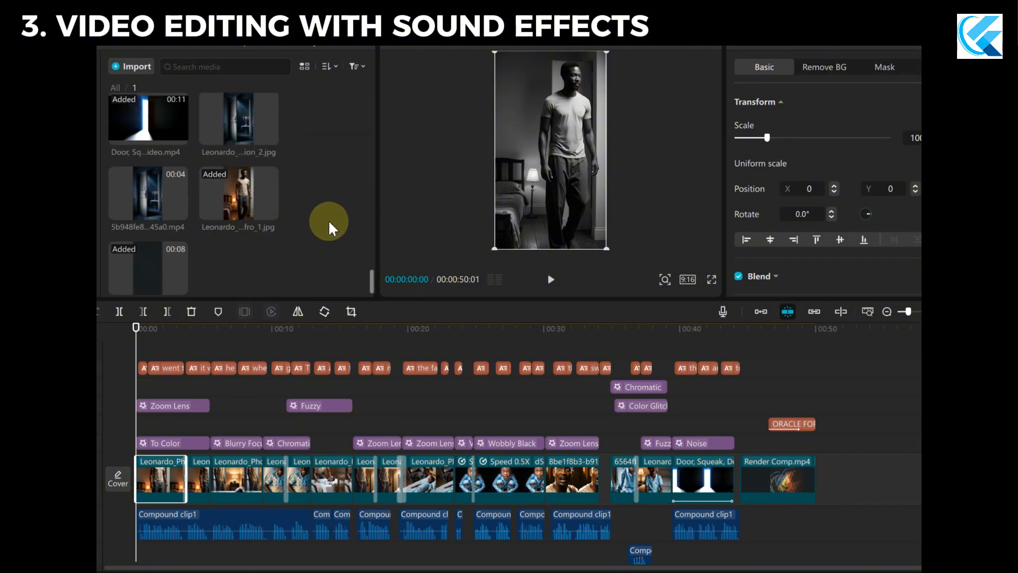
left_click(254, 170)
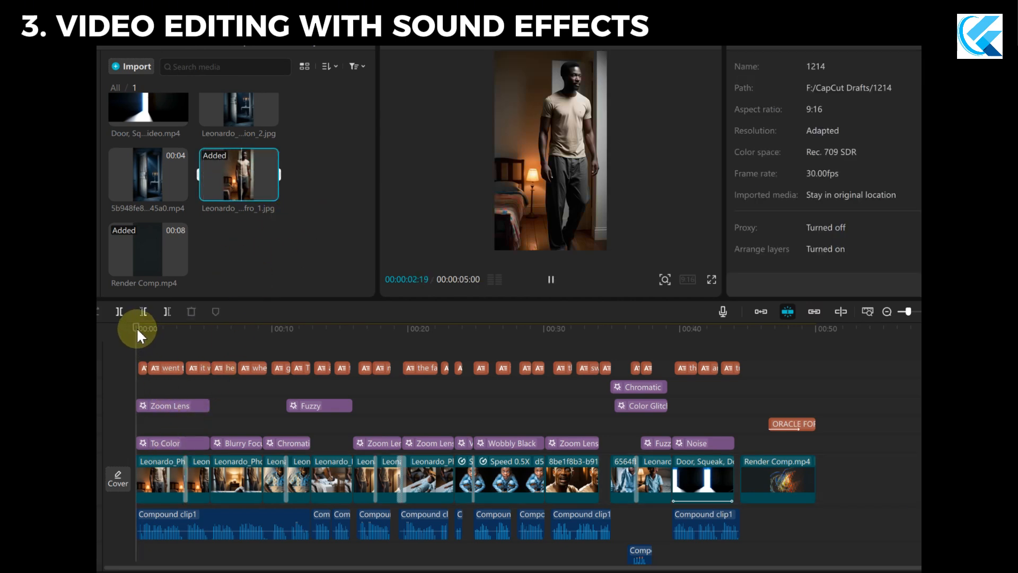
Play the opening seconds of the timeline and return the playhead to the start.
left_click(286, 235)
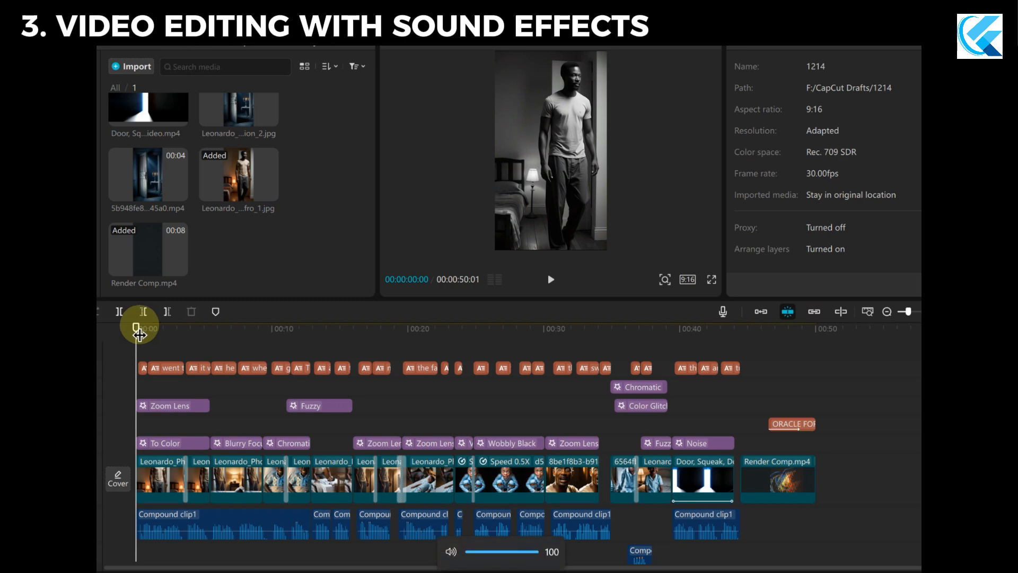
key("space")
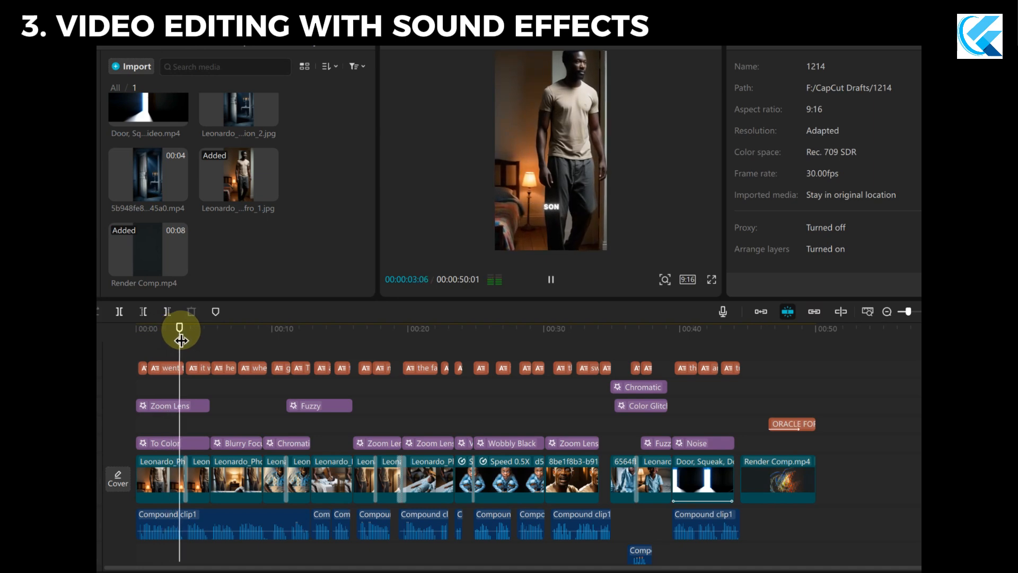
key("space")
left_click_drag(183, 341, 125, 336)
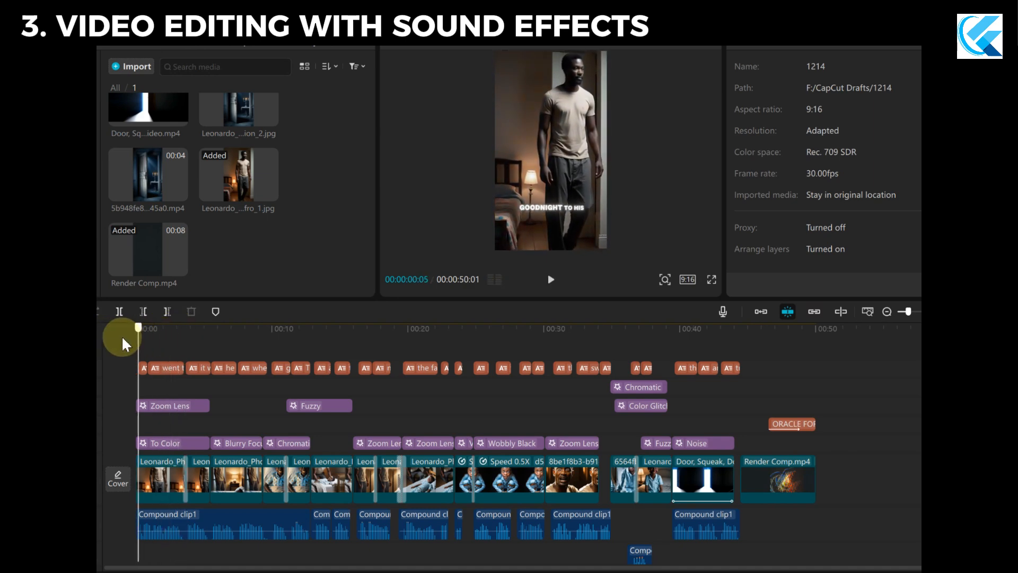
Inspect the Zoom Lens effect over the opening clips and browse the trending effects library.
left_click(198, 406)
left_click(177, 45)
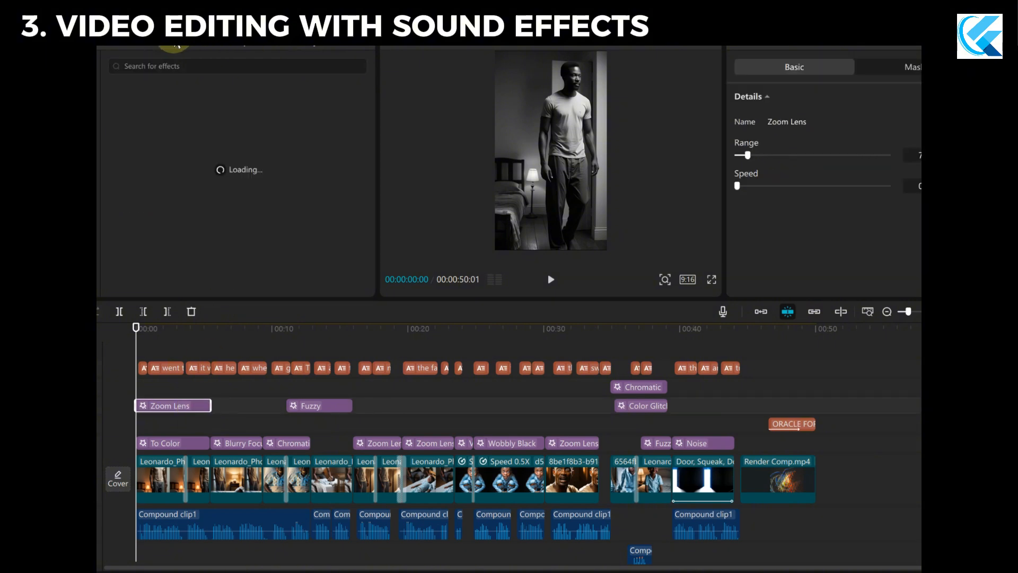
scroll(238, 217, "down", 3)
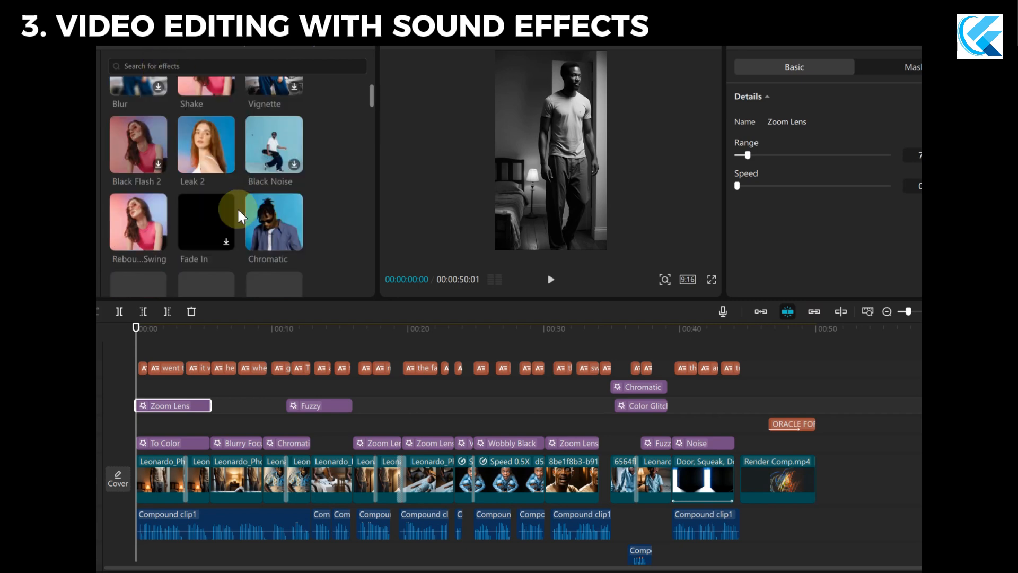
scroll(239, 236, "down", 3)
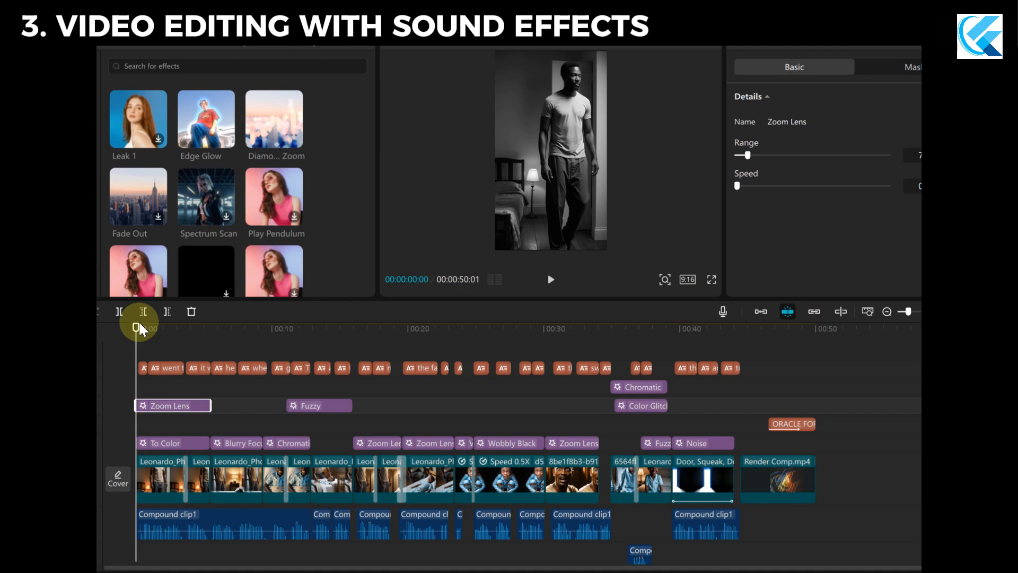
mouse_move(136, 328)
left_mouse_down()
mouse_move(168, 338)
mouse_move(130, 323)
mouse_move(190, 320)
mouse_move(119, 321)
left_mouse_up()
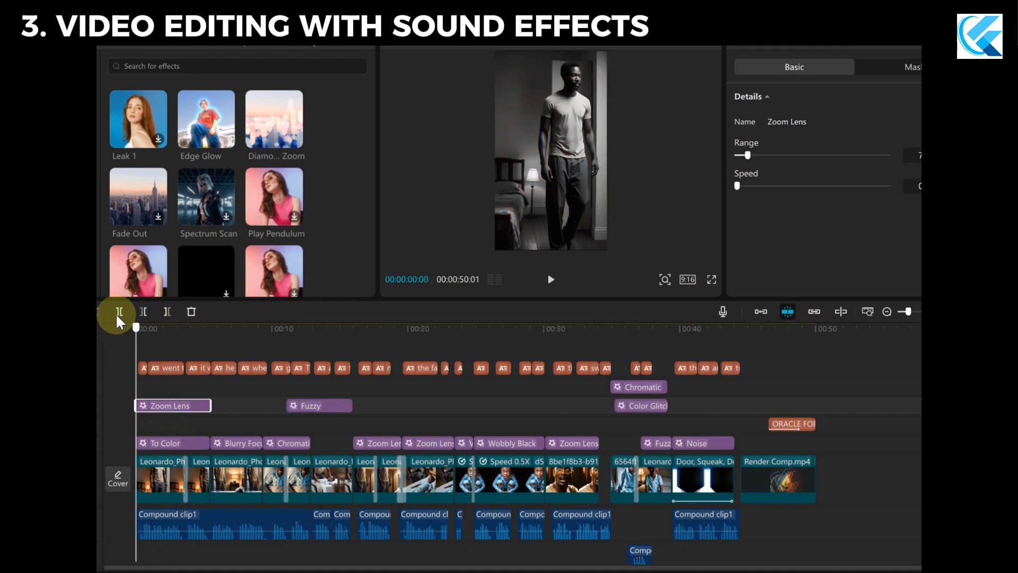
scroll(329, 202, "up", 3)
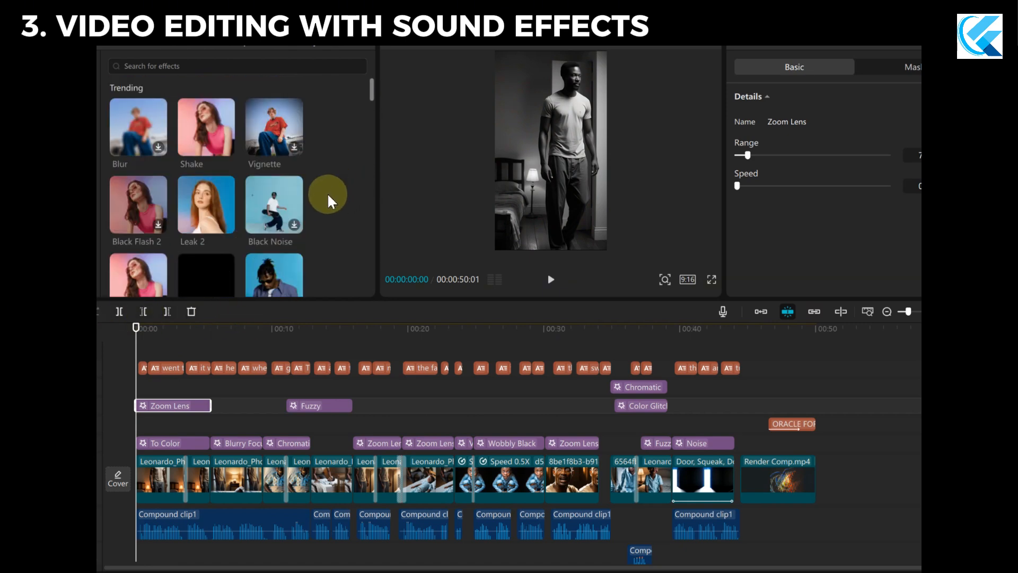
scroll(329, 223, "down", 1)
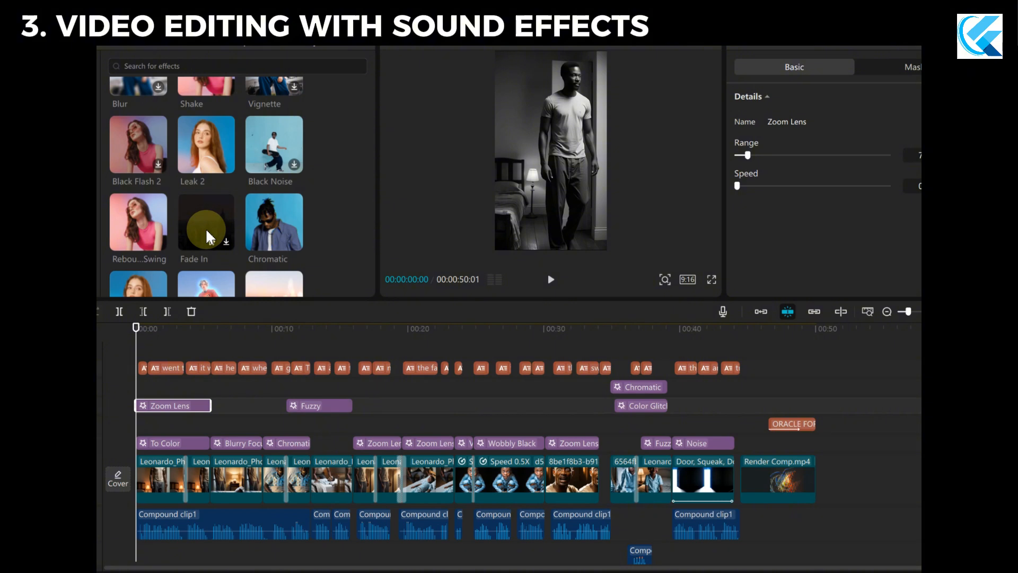
left_click_drag(137, 328, 97, 327)
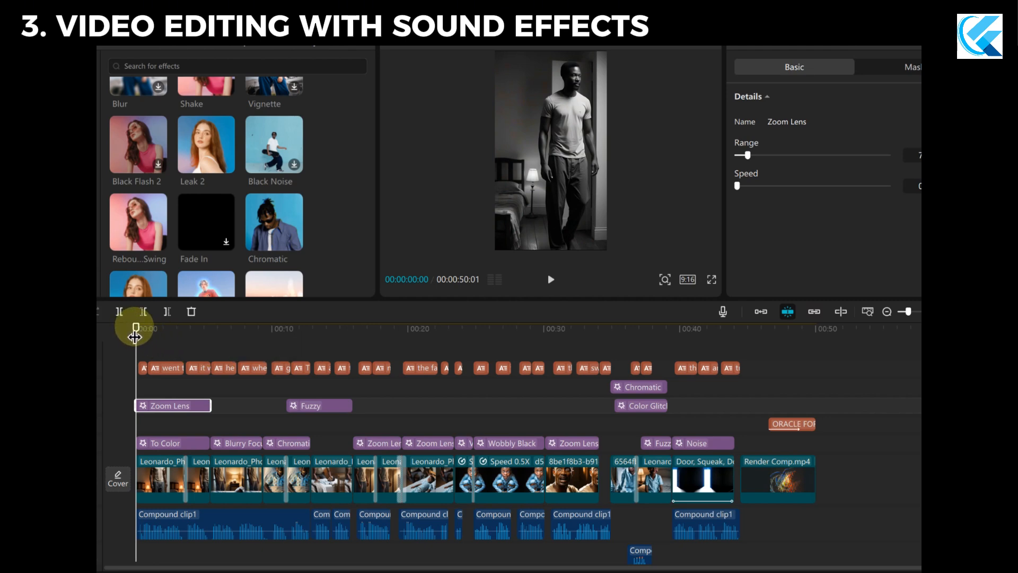
Inspect the To Color effect under Zoom Lens and return the playhead to the start of the timeline.
left_click(182, 445)
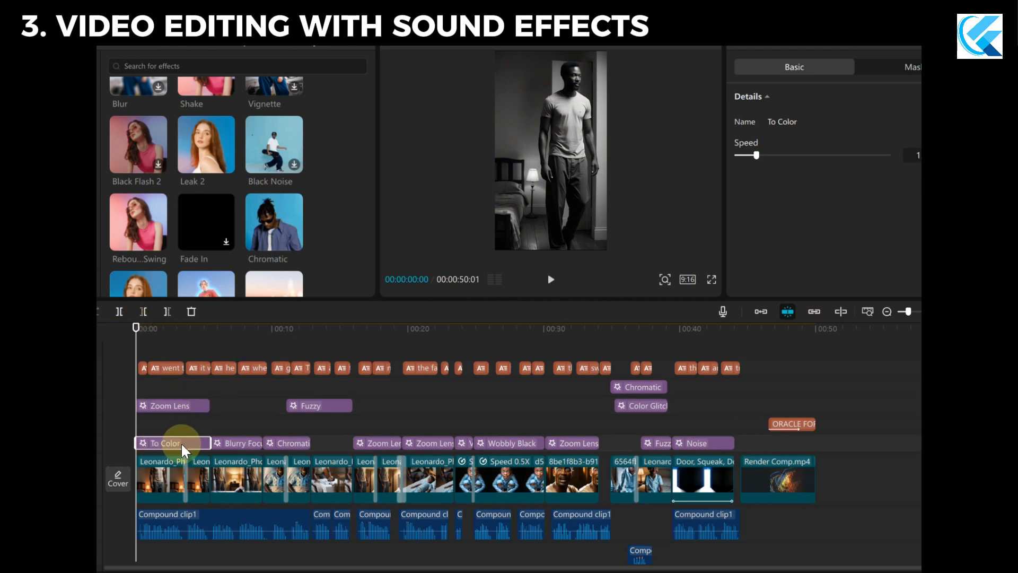
left_click_drag(136, 331, 118, 346)
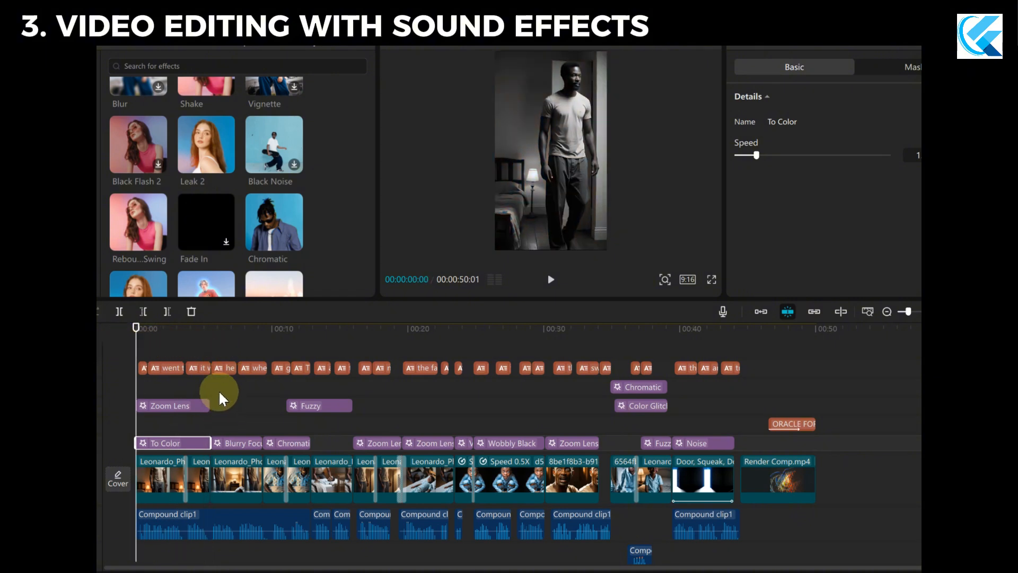
left_click(193, 406)
left_click(193, 435)
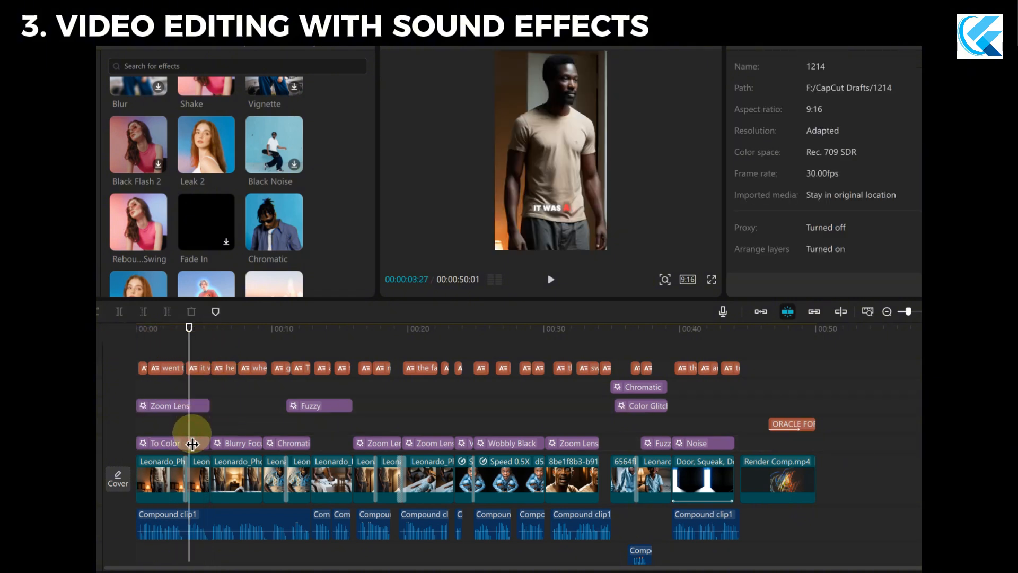
left_click_drag(188, 332, 136, 340)
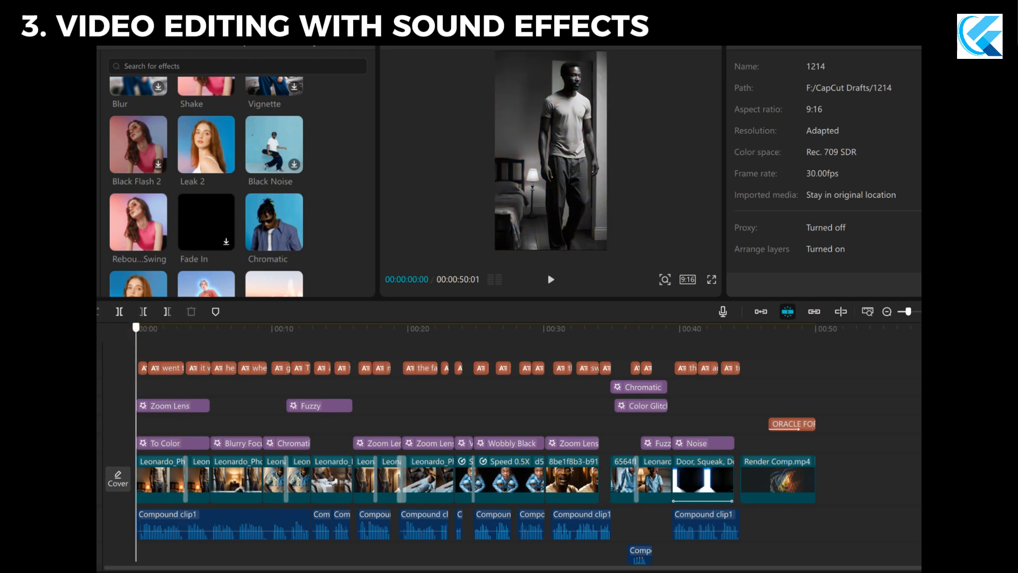
Examine the audio tracks below the video, including the first compound voice clip and the Door Creaking Sound clip.
scroll(246, 509, "down", 3)
scroll(250, 494, "down", 1)
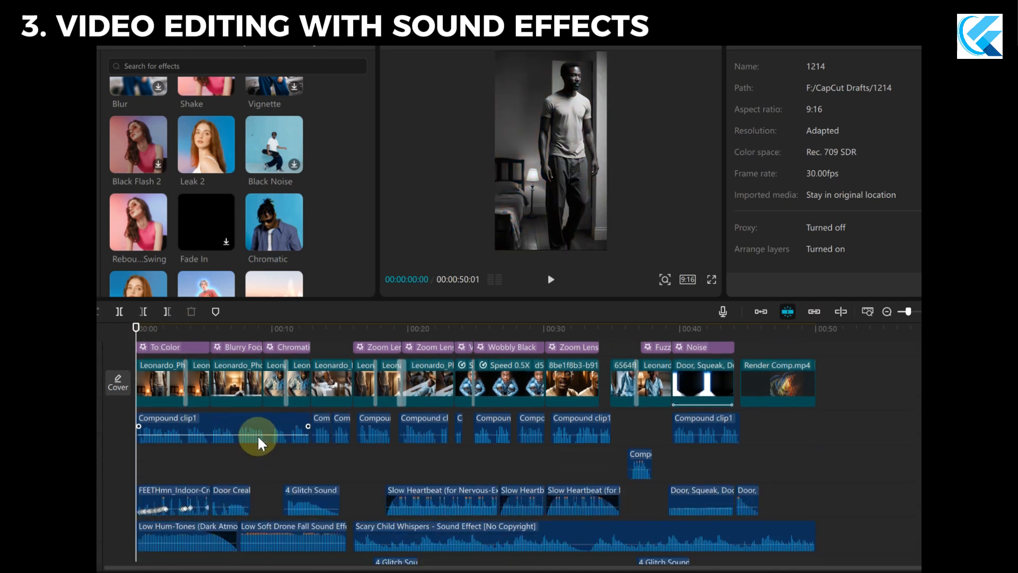
left_click(256, 431)
scroll(234, 457, "down", 2)
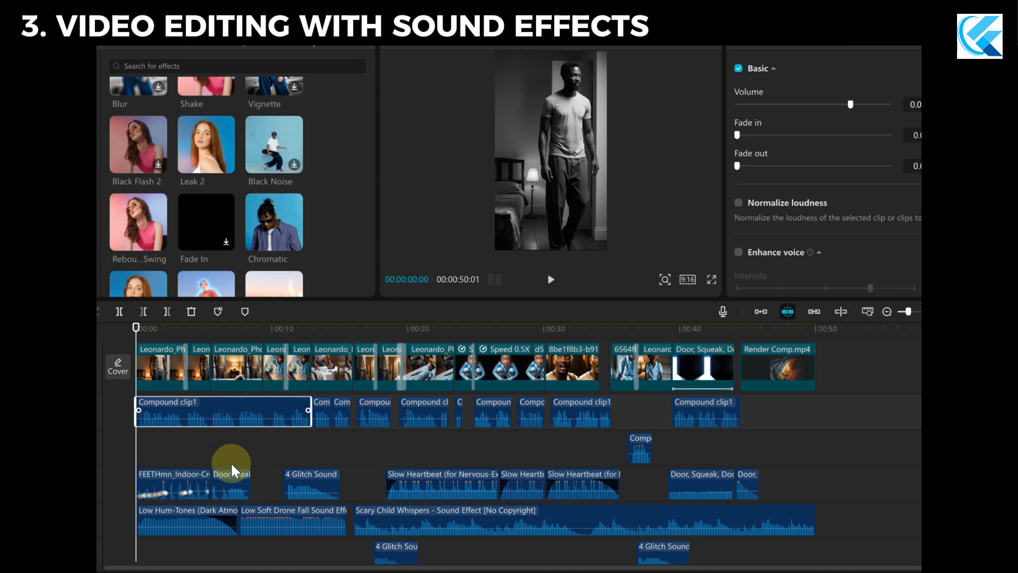
left_click(239, 471)
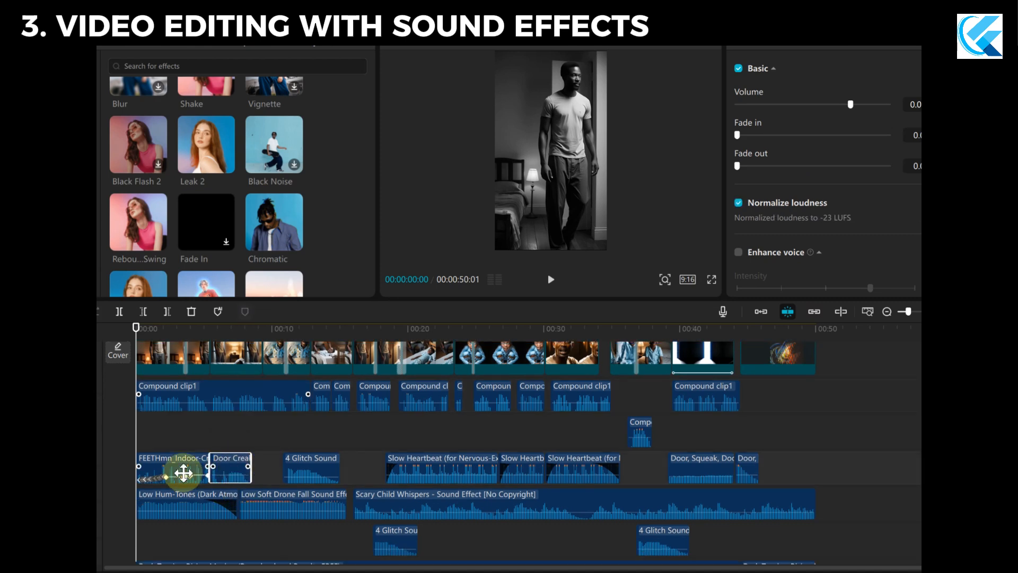
Check the volume of the creaky wood footsteps clip at the timeline start and at 00:00:03:27.
left_click(189, 469)
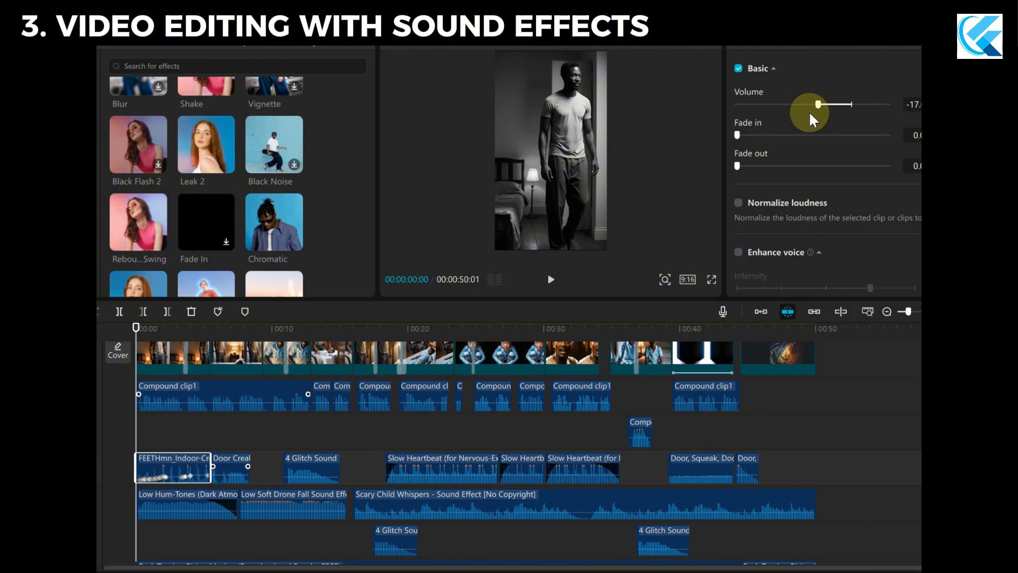
left_click_drag(811, 119, 819, 119)
left_click_drag(136, 328, 190, 350)
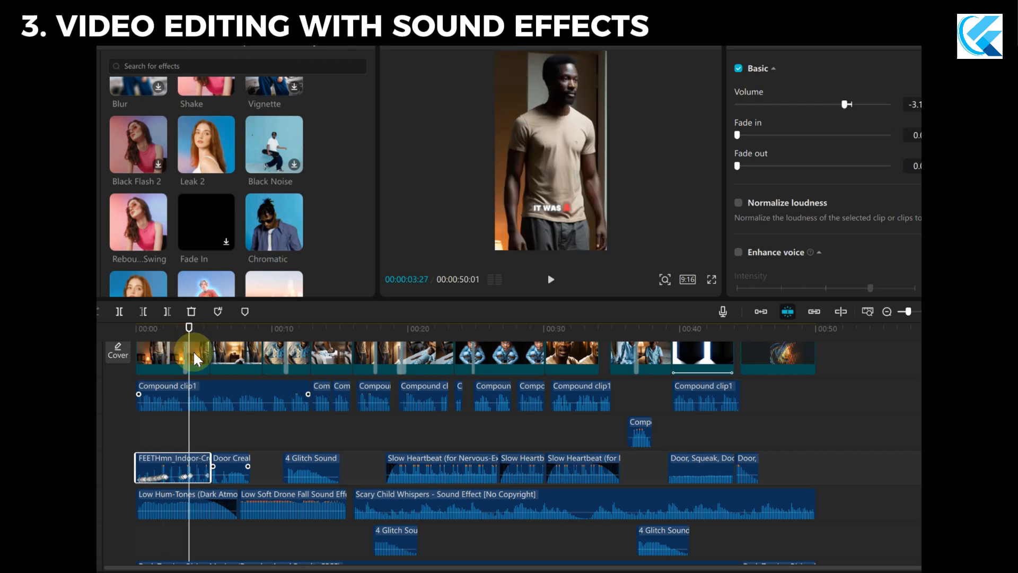
left_click(190, 467)
Examine the volume keyframes along the creaky wood footsteps clip from its beginning to its end.
scroll(174, 470, "up", 3)
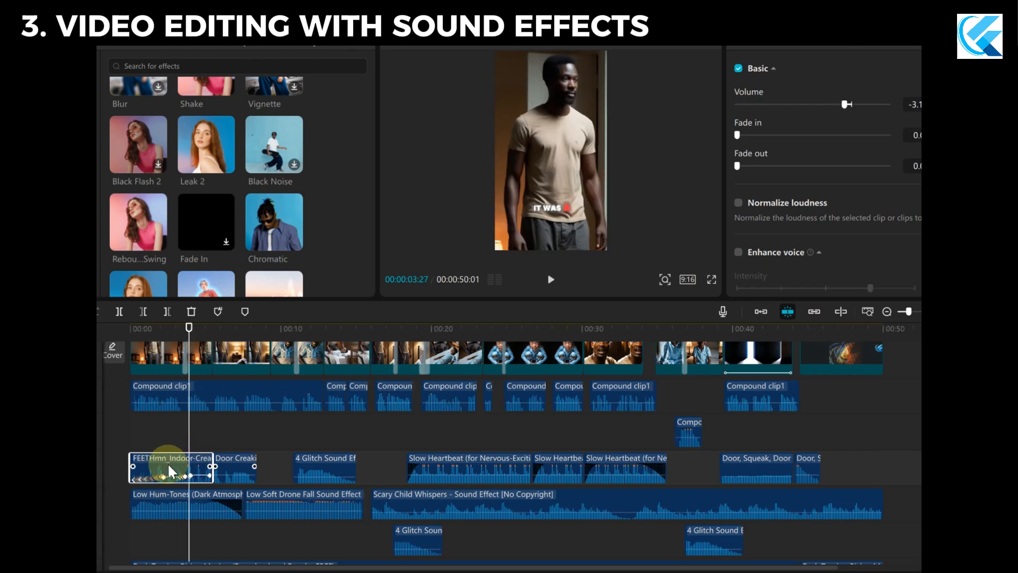
scroll(170, 470, "up", 5)
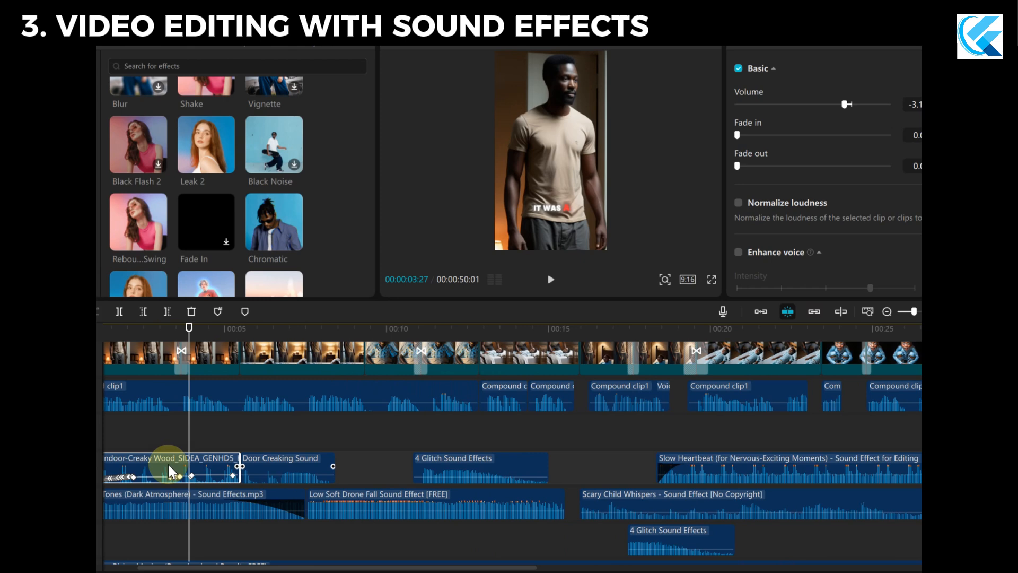
scroll(170, 470, "up", 5)
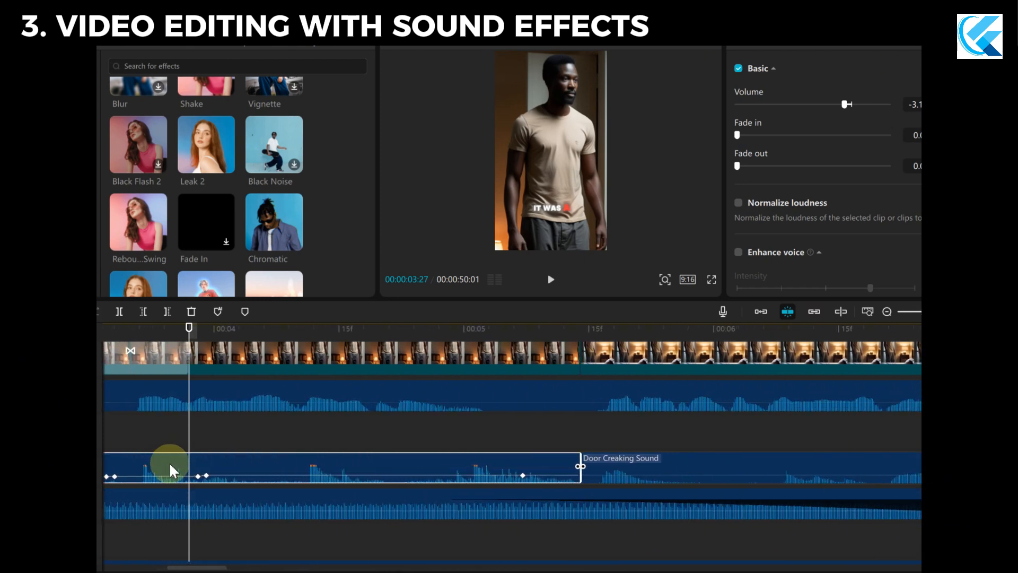
left_click_drag(217, 567, 166, 567)
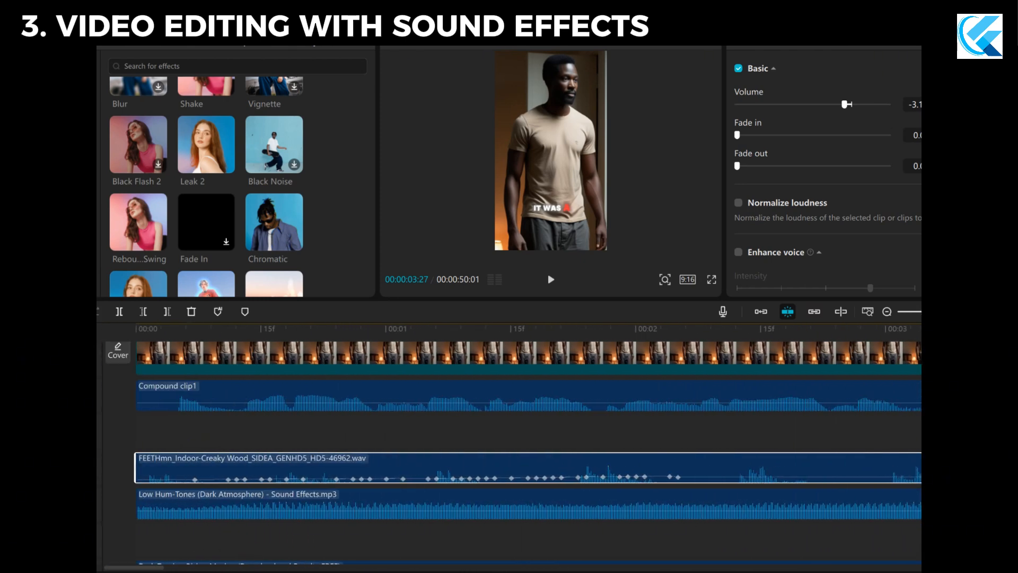
left_click(195, 480)
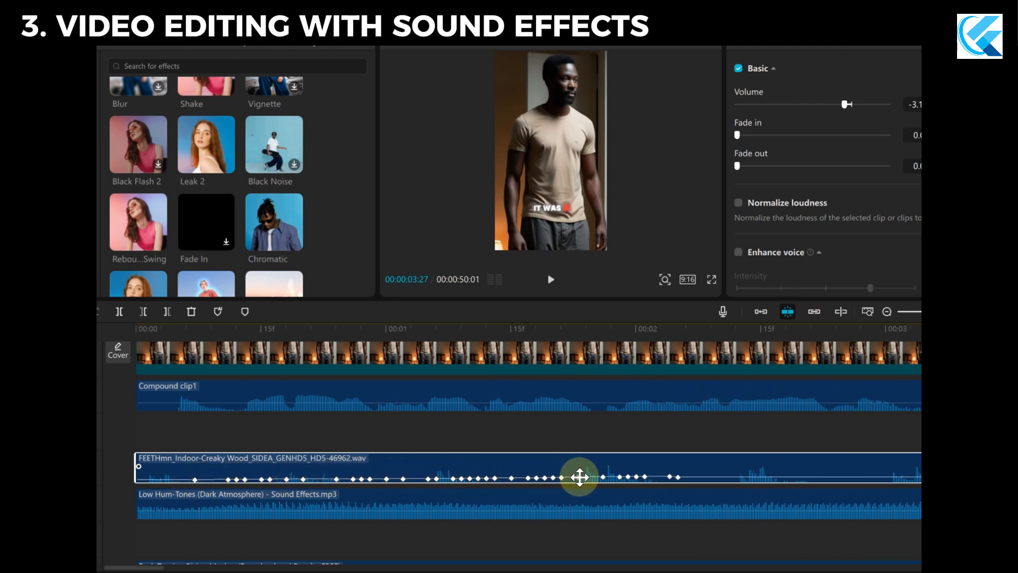
scroll(509, 464, "down", 4)
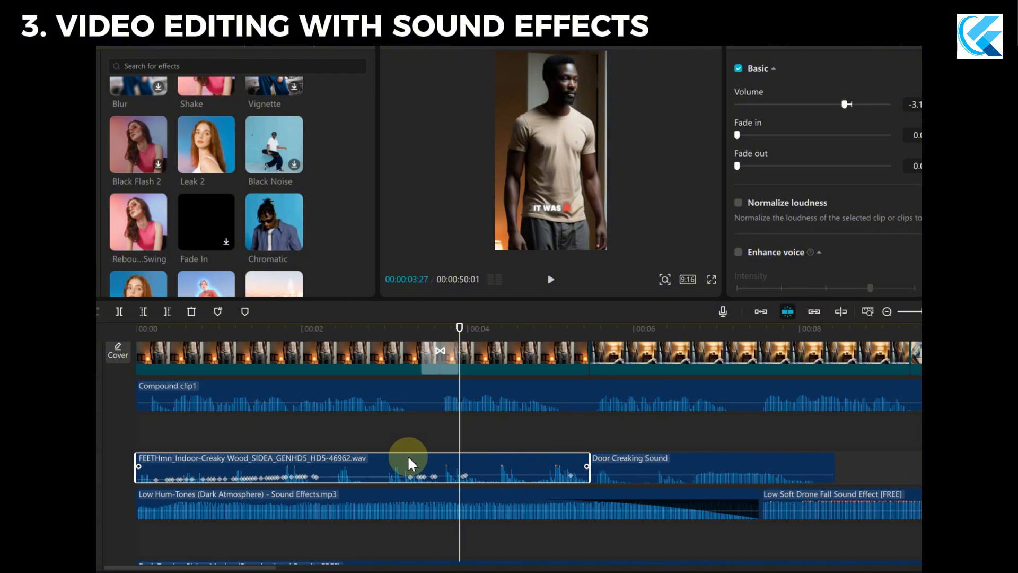
scroll(366, 455, "down", 5)
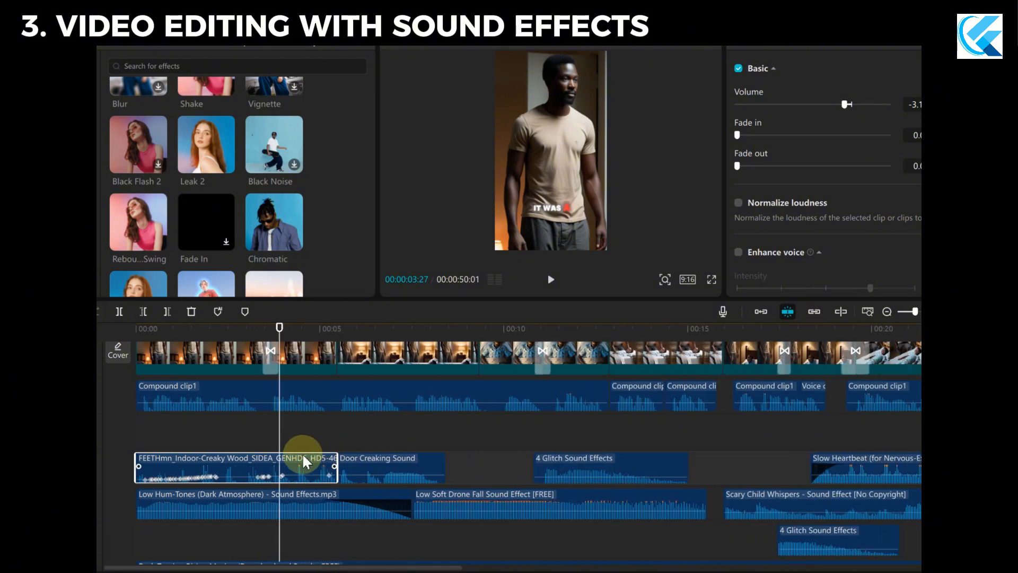
scroll(302, 457, "down", 1)
scroll(307, 468, "up", 1)
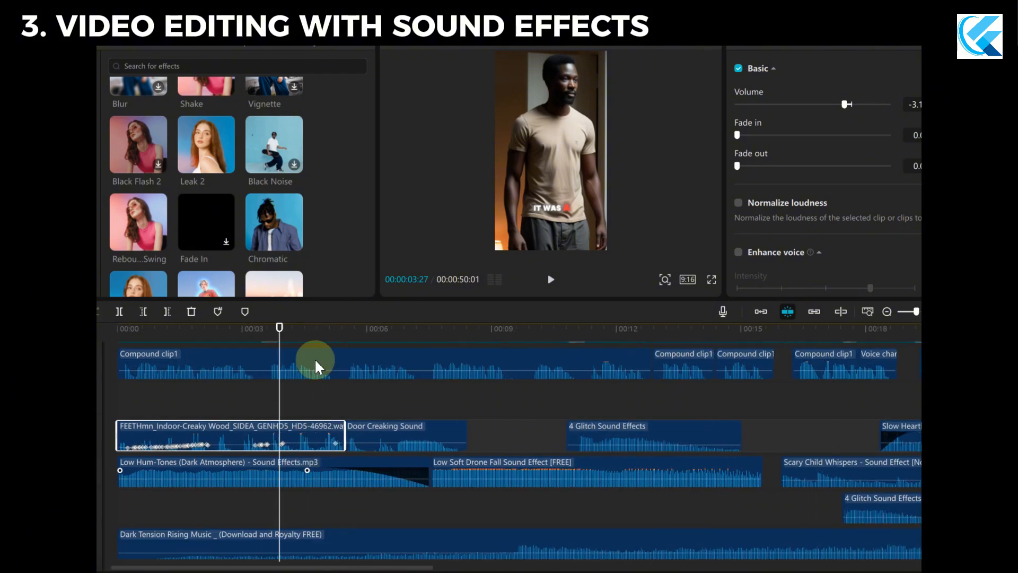
Inspect the Low Hum-Tones clip, play the opening seconds from the timeline start and return the playhead there.
left_click_drag(278, 329, 134, 328)
left_click(189, 474)
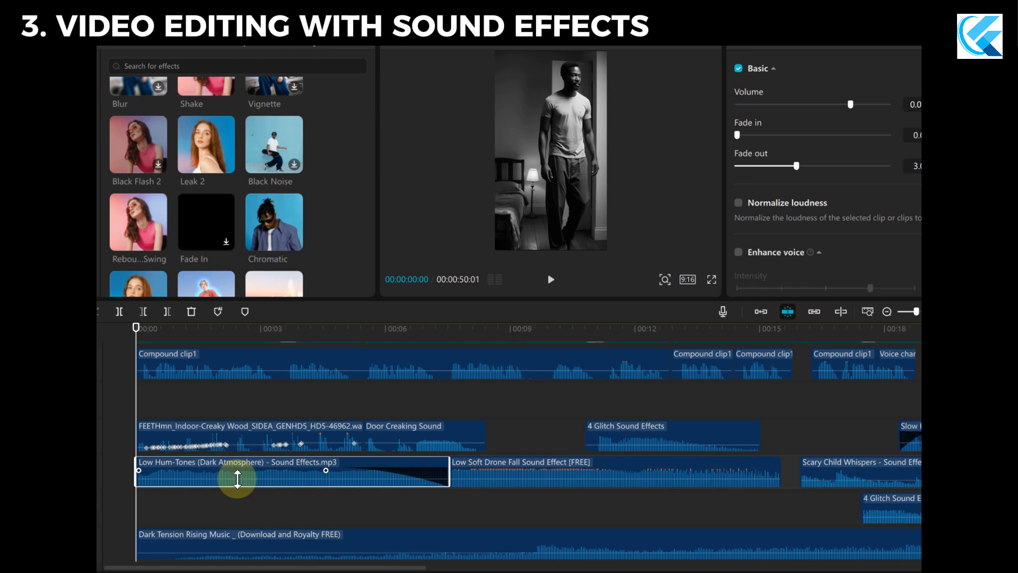
key("space")
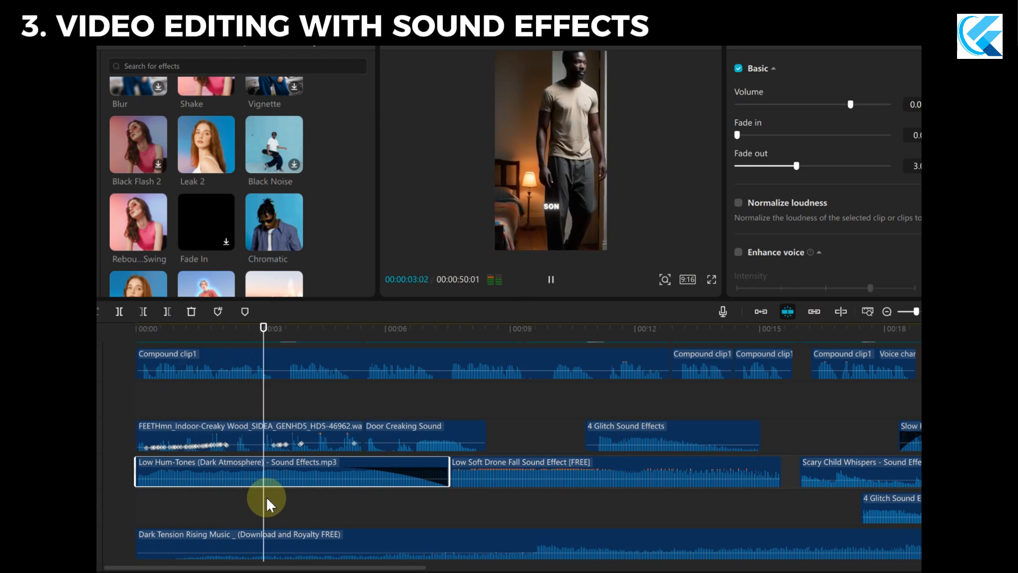
key("space")
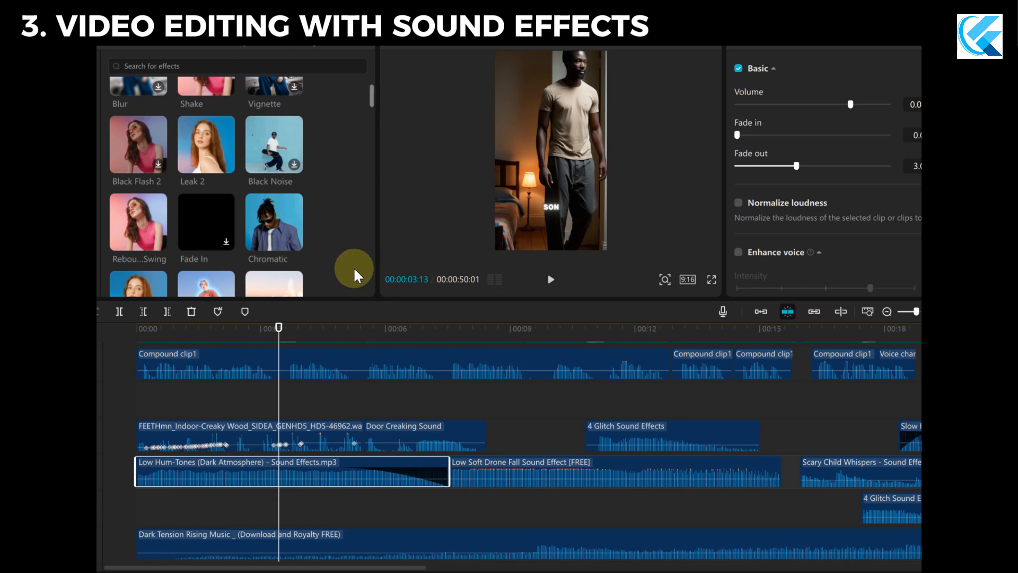
left_click_drag(278, 328, 136, 328)
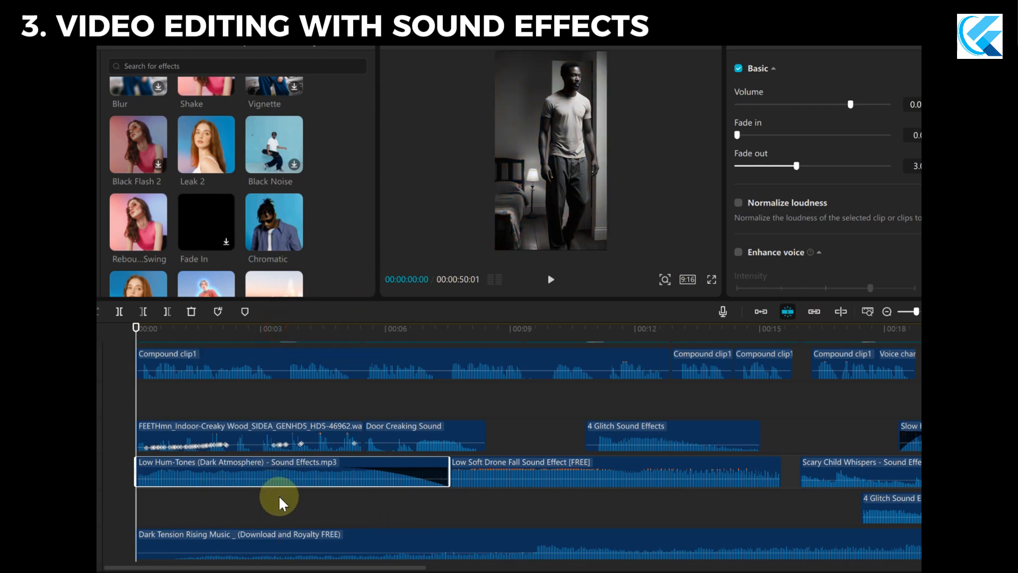
Review the opening scene's sound layers and the settings of its Zoom Lens and To Color effects.
scroll(279, 495, "down", 1)
scroll(277, 479, "down", 1)
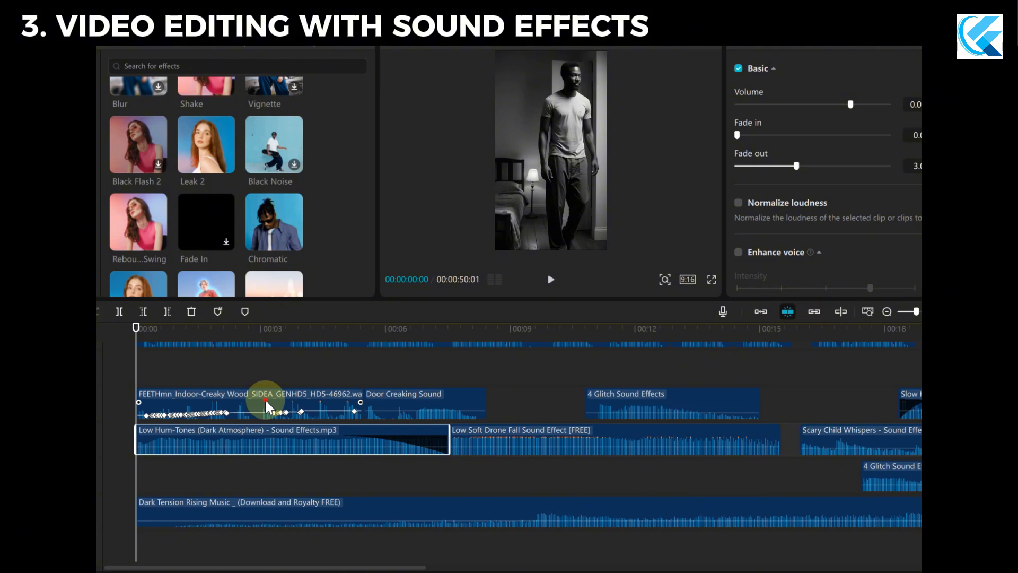
scroll(292, 474, "up", 7)
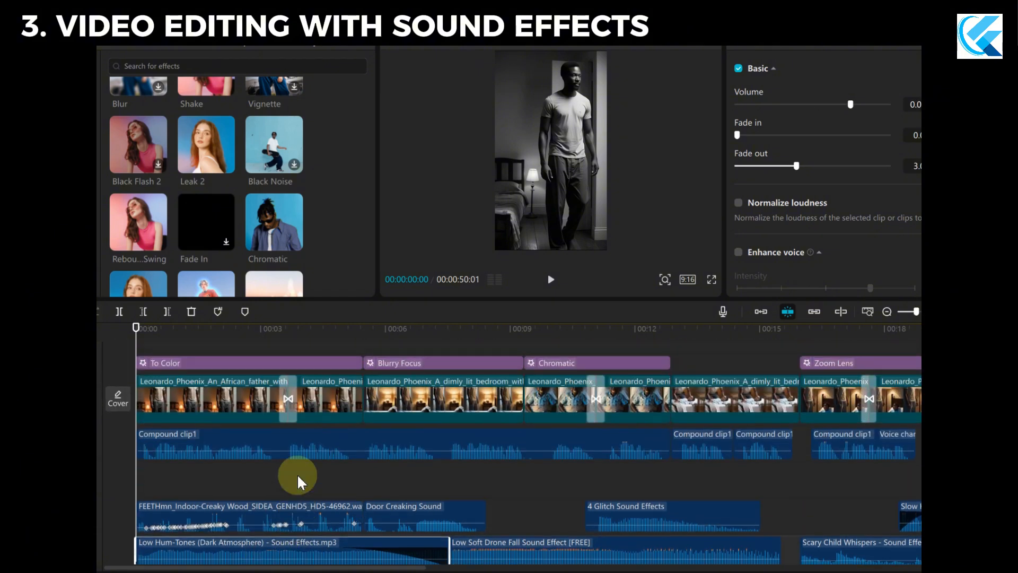
scroll(226, 457, "up", 2)
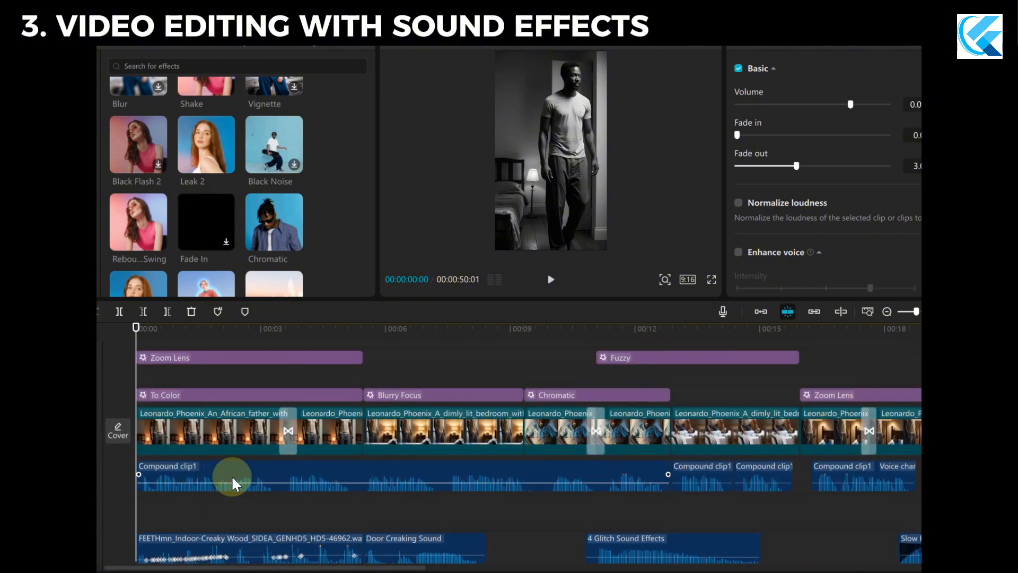
left_click(224, 395)
left_click(223, 358)
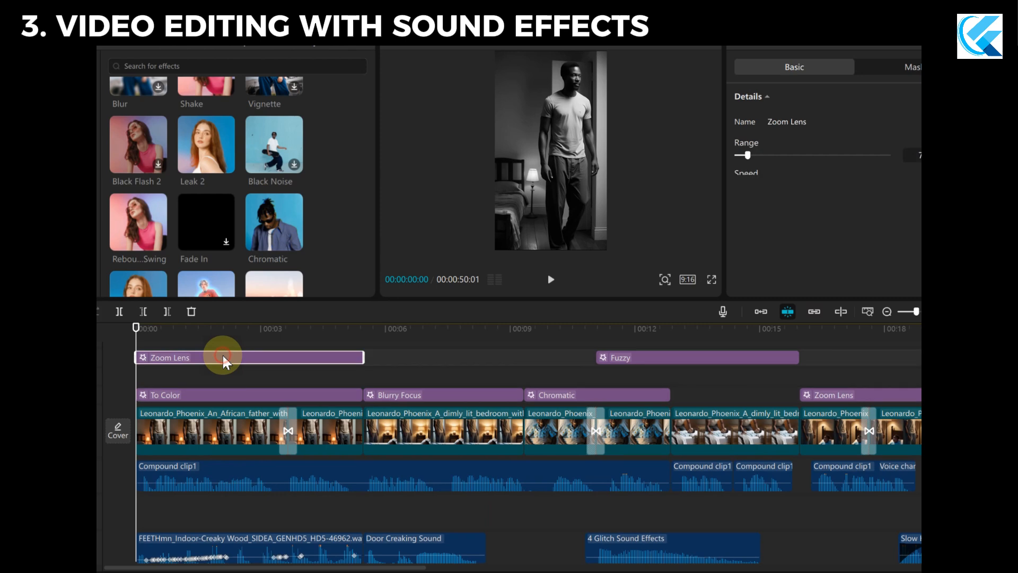
left_click(227, 397)
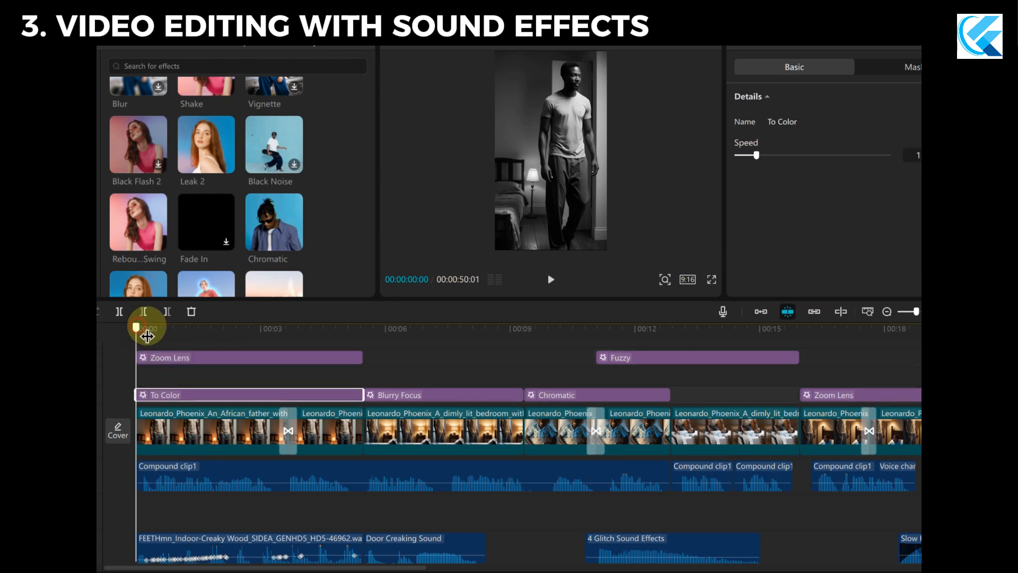
Scrub through the opening scene to examine the transition between the father's first two clips.
left_click_drag(143, 334, 290, 390)
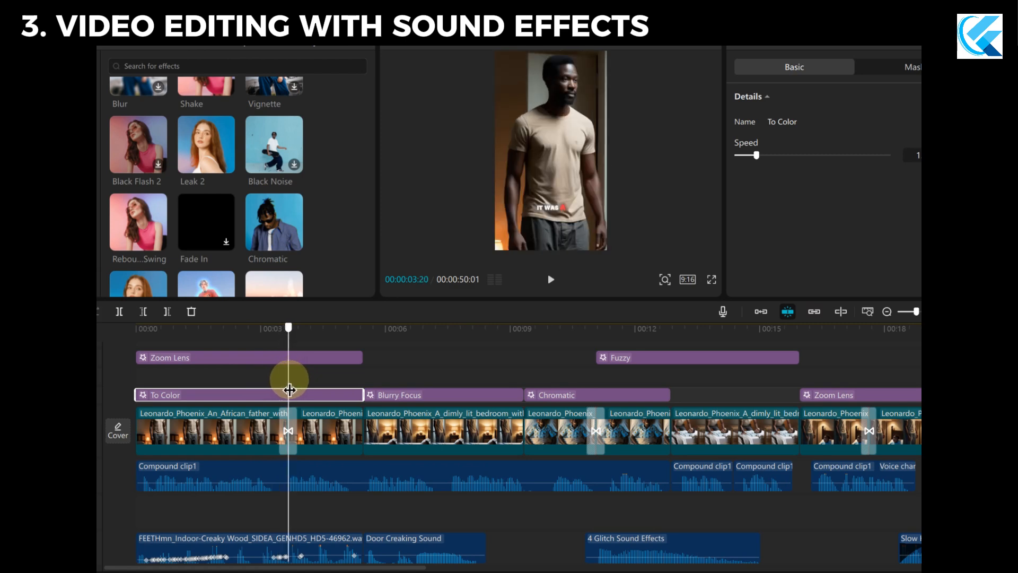
left_click(287, 431)
left_click_drag(286, 438, 228, 391)
left_click(304, 392)
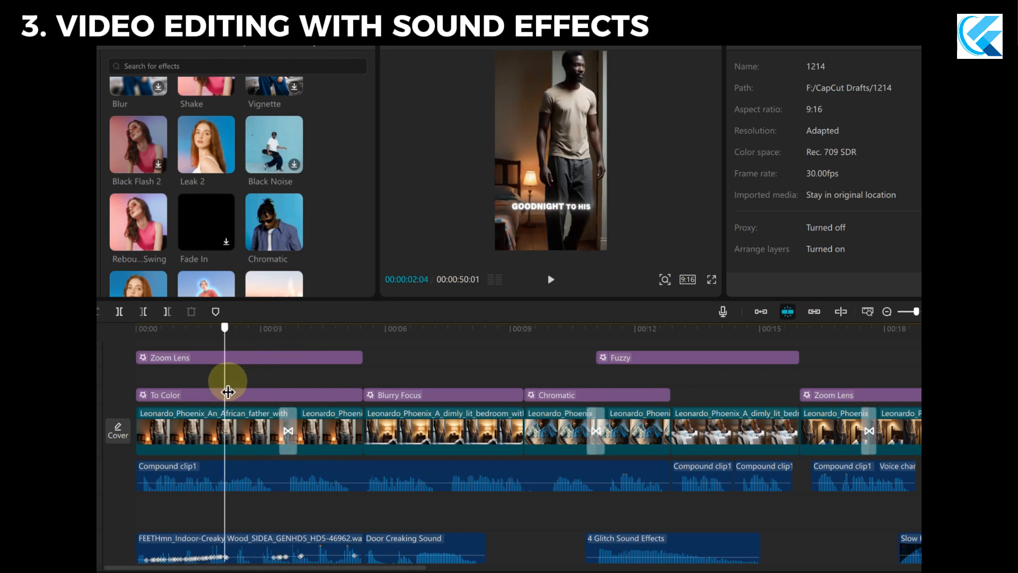
Select the father's first clip and play the opening scene from the timeline start to about 00:00:05:09.
left_click(246, 424)
left_click_drag(225, 342, 117, 366)
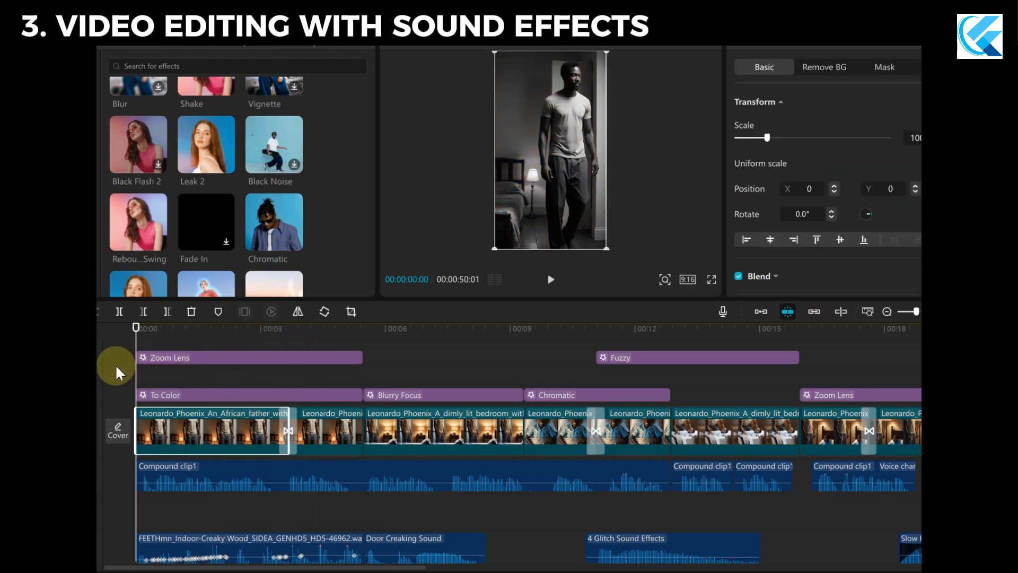
key("space")
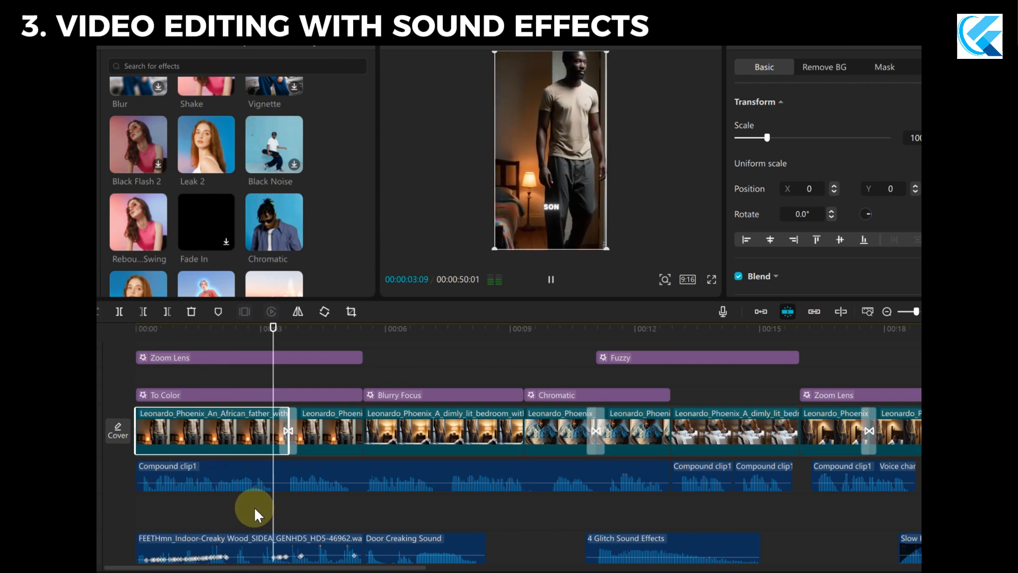
key("space")
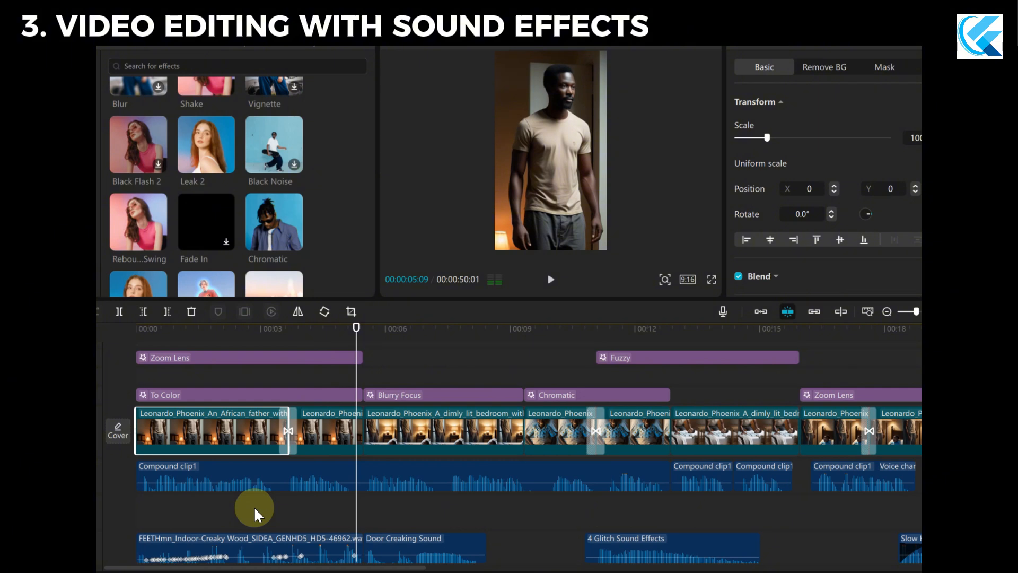
Move the playhead to the start of the Blurry Focus clip and switch to Scene 2 of ChatGPT's editing plan.
left_click_drag(362, 340, 360, 343)
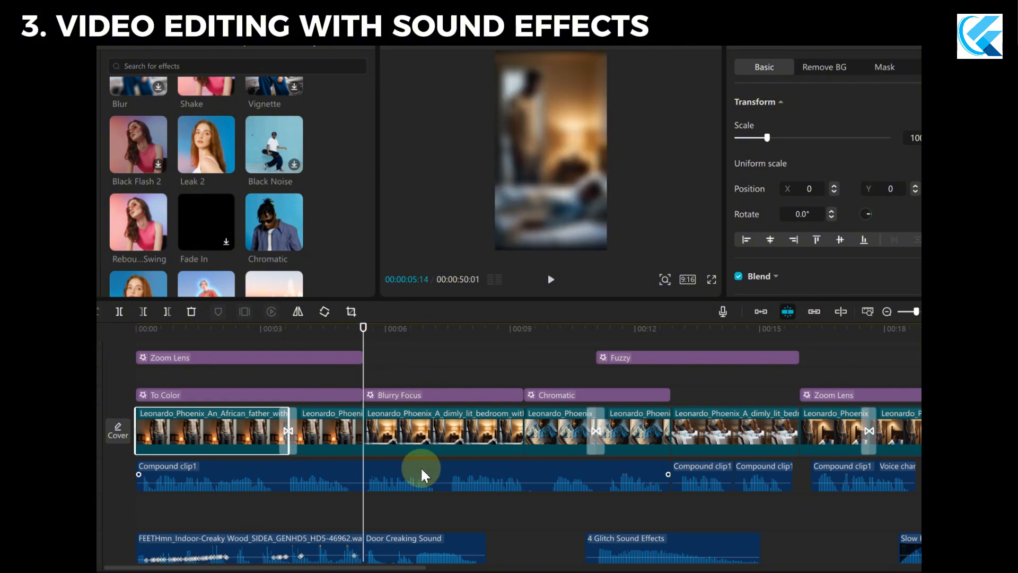
scroll(421, 466, "down", 1)
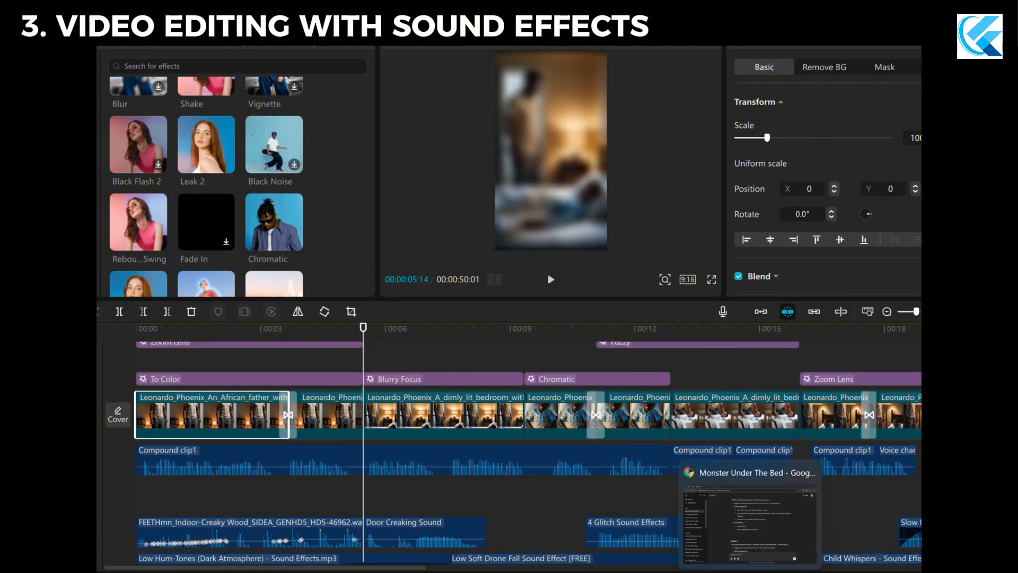
left_click(740, 539)
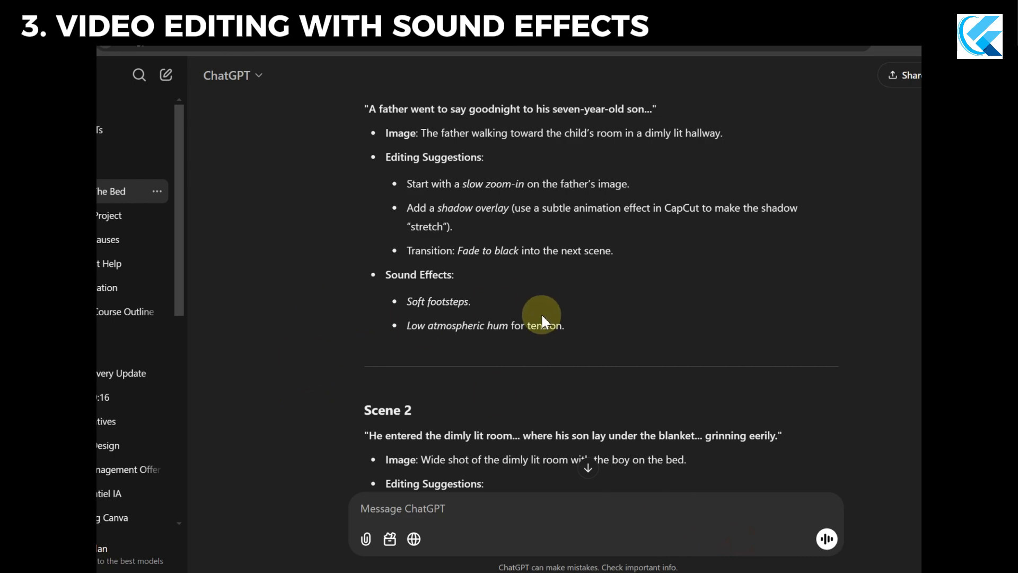
scroll(541, 313, "down", 5)
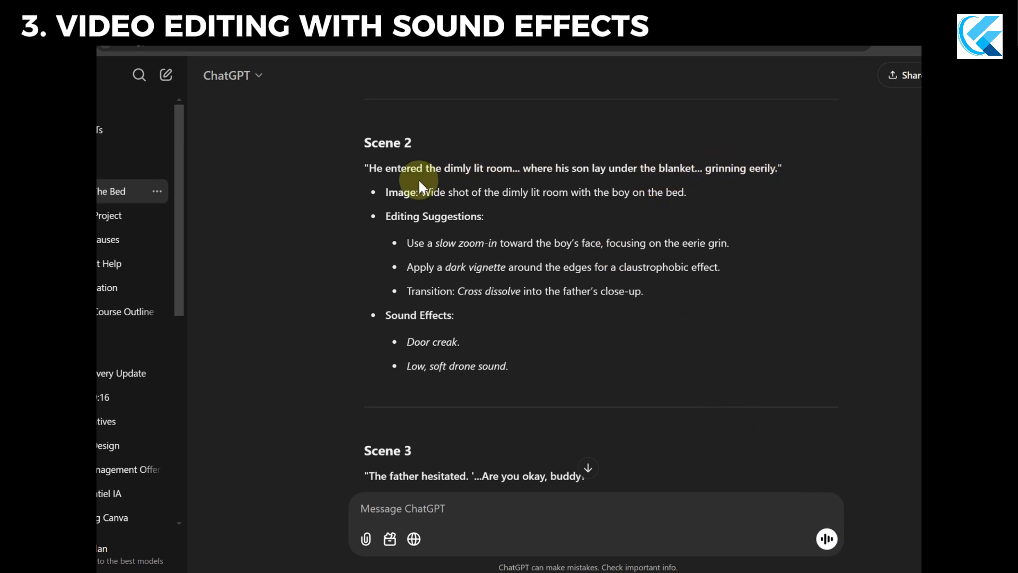
Read Scene 2's image description and its editing suggestion for a slow zoom-in toward the boy's face.
left_click_drag(423, 195, 620, 198)
left_click(695, 193)
scroll(592, 324, "down", 3)
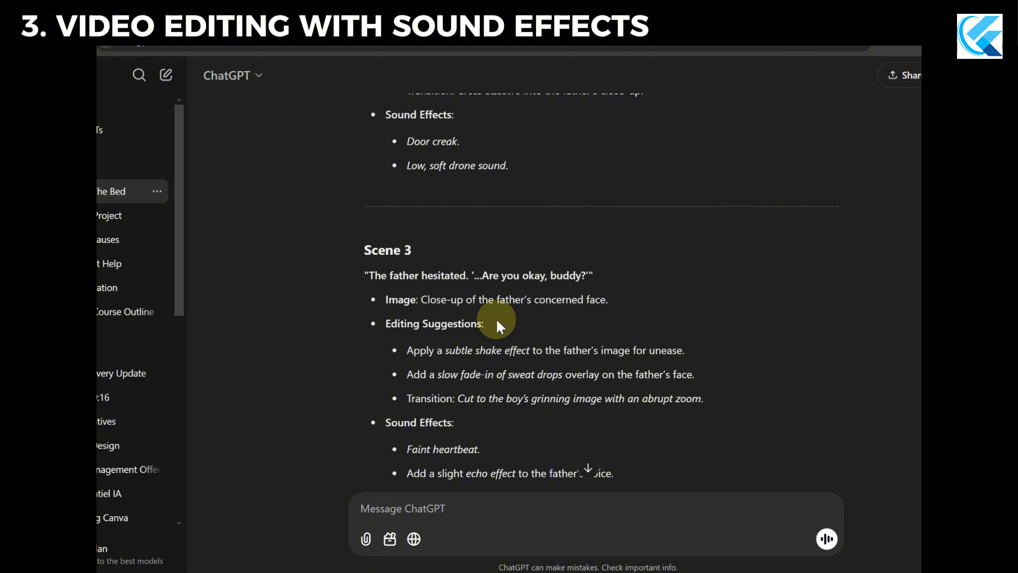
scroll(507, 239, "up", 5)
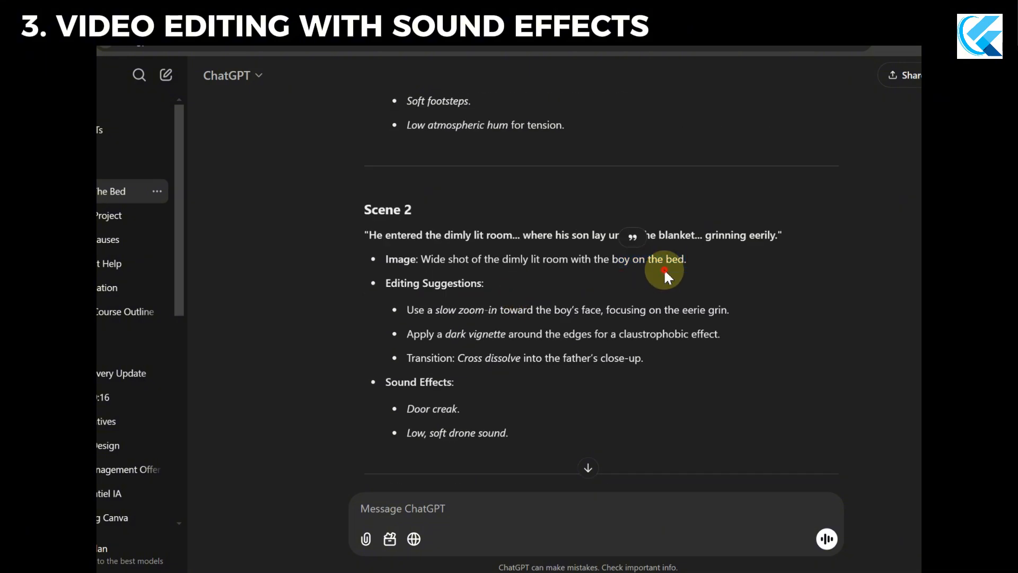
left_click_drag(686, 260, 417, 262)
left_click(511, 276)
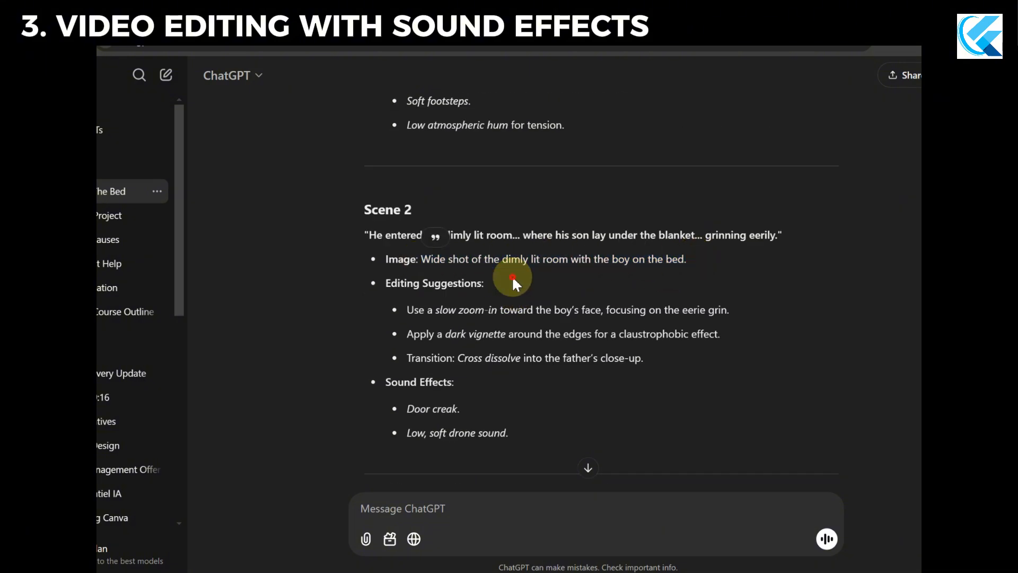
scroll(498, 276, "down", 1)
left_click_drag(462, 245, 591, 250)
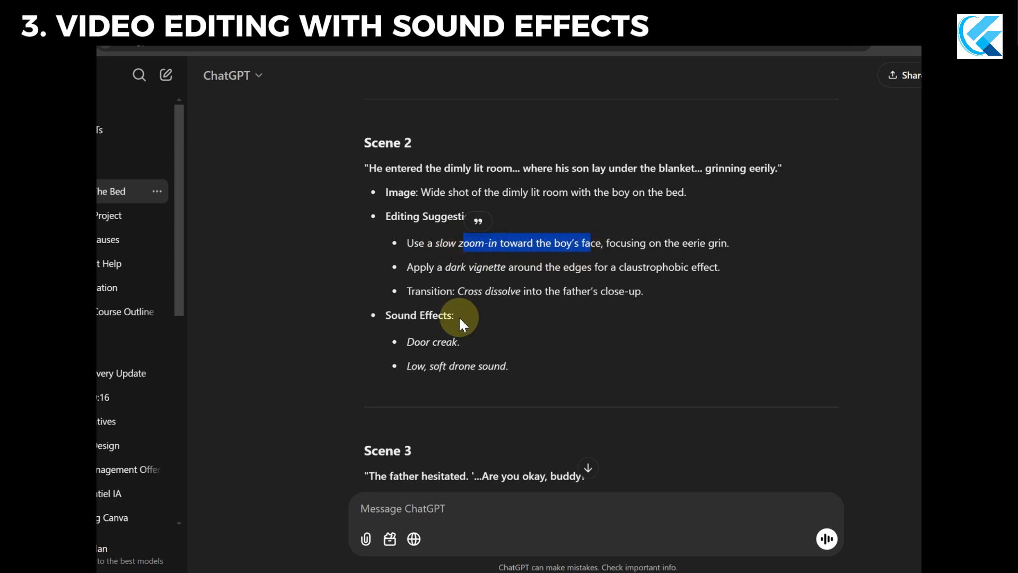
Read Scene 2's sound effect suggestions in the editing plan, and switch back to the CapCut timeline.
scroll(448, 329, "down", 1)
left_click_drag(460, 275, 413, 275)
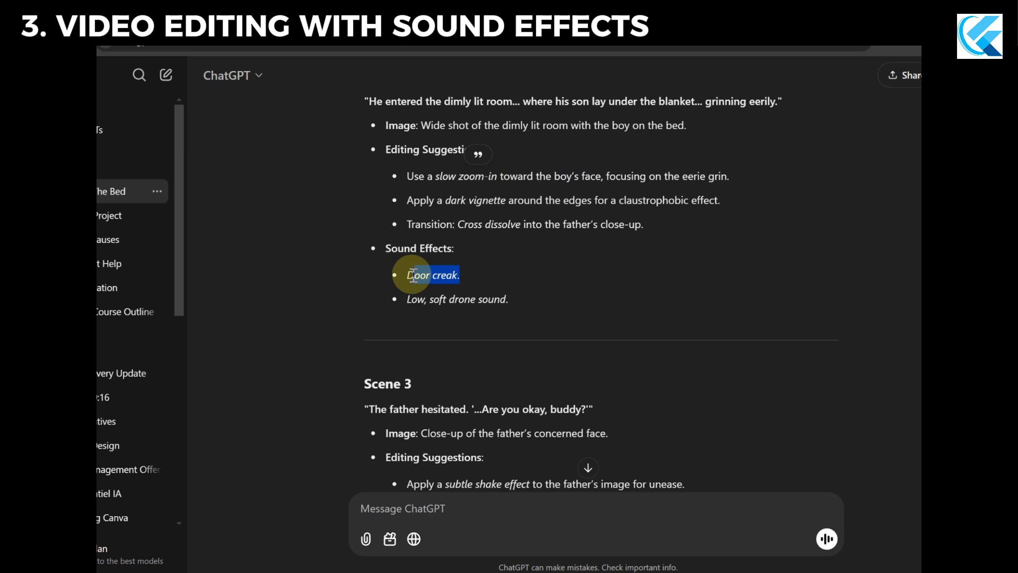
left_click_drag(516, 297, 443, 299)
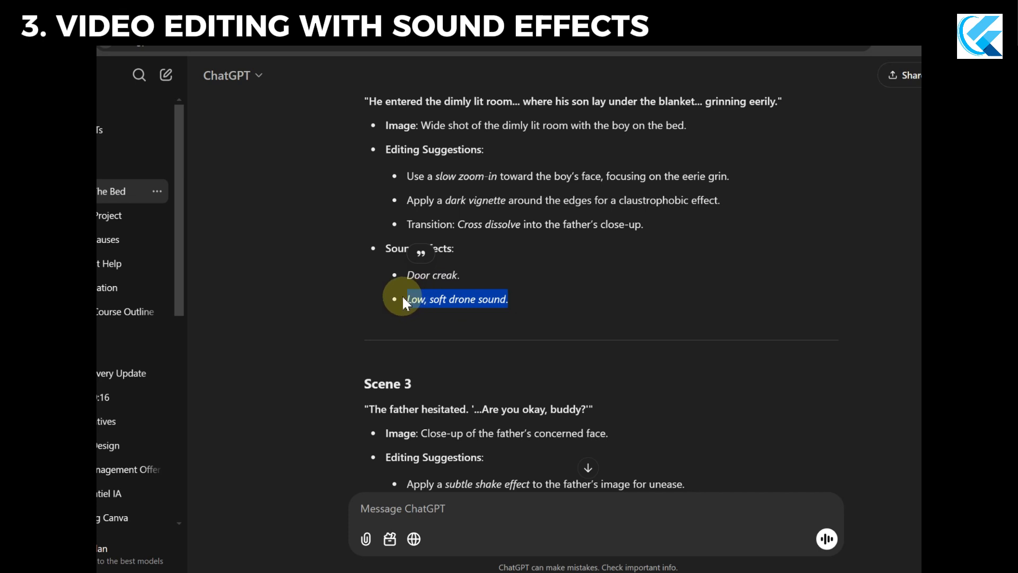
left_click_drag(470, 267, 407, 274)
left_click(690, 523)
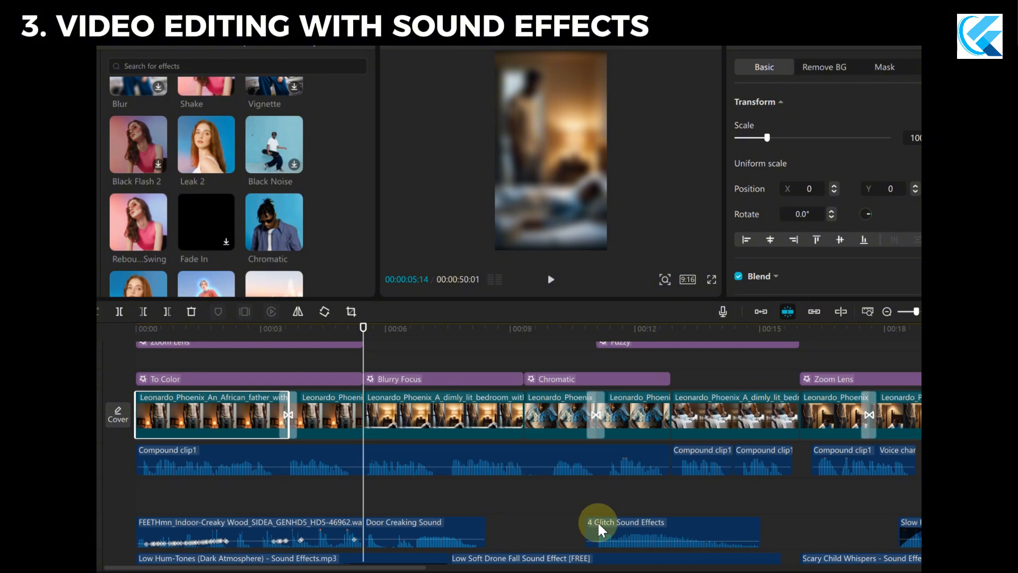
Return the playhead to the timeline start and play the video from the beginning with the caption and effect tracks in view.
mouse_move(361, 326)
left_mouse_down()
mouse_move(282, 332)
mouse_move(397, 332)
mouse_move(365, 341)
left_mouse_up()
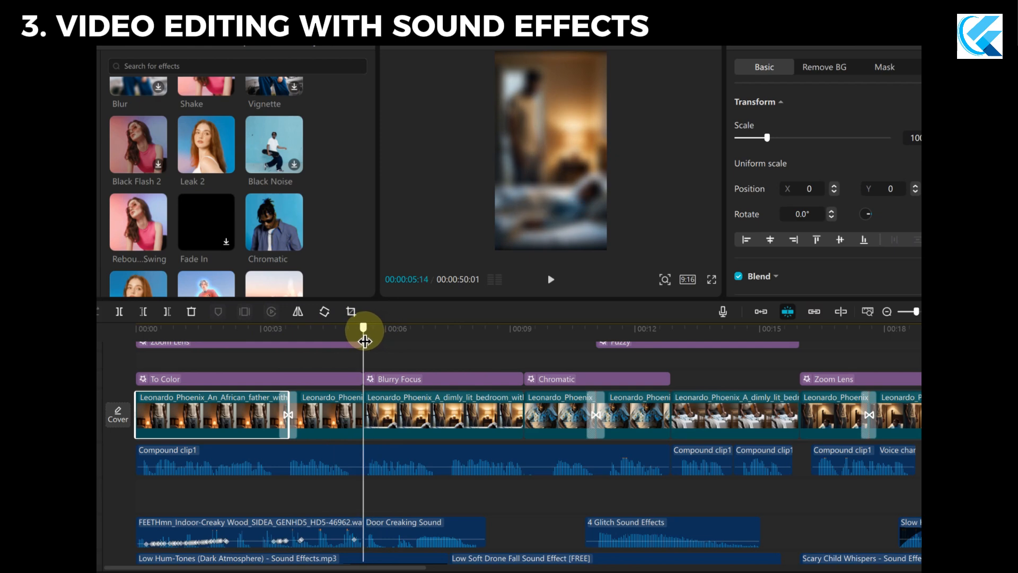
left_click_drag(365, 341, 107, 347)
scroll(500, 402, "down", 3)
scroll(502, 401, "up", 3)
scroll(472, 399, "up", 1)
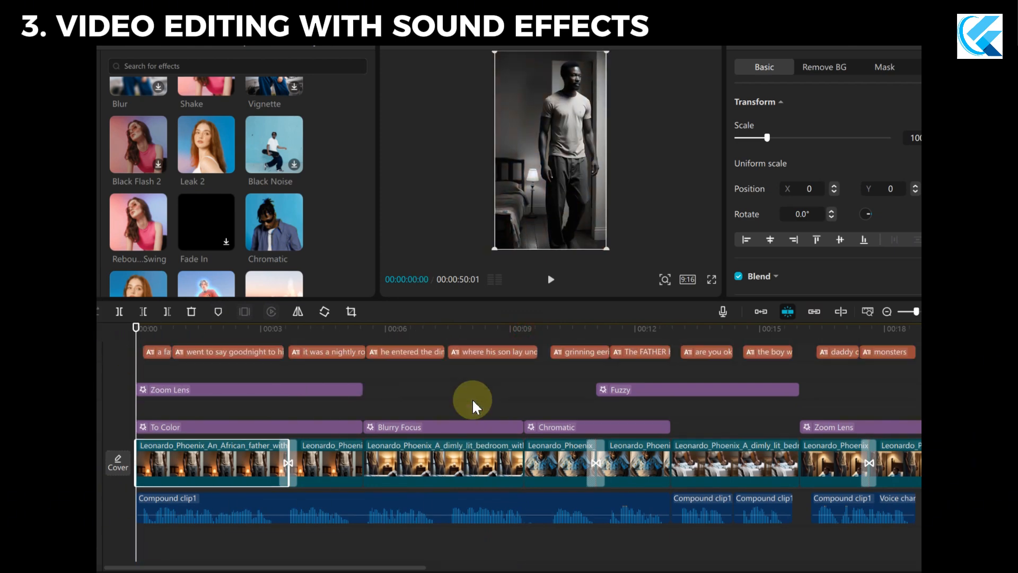
key("space")
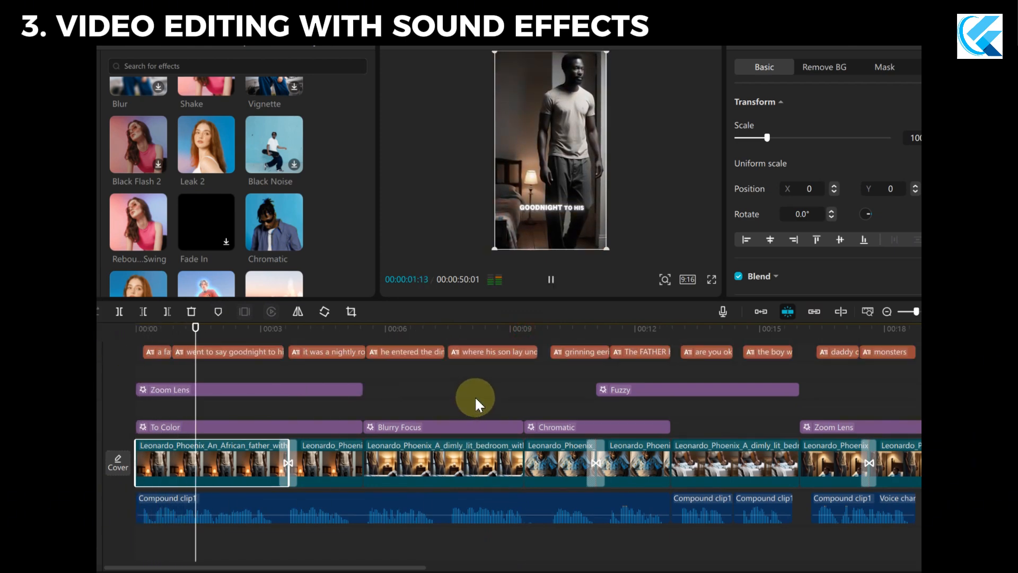
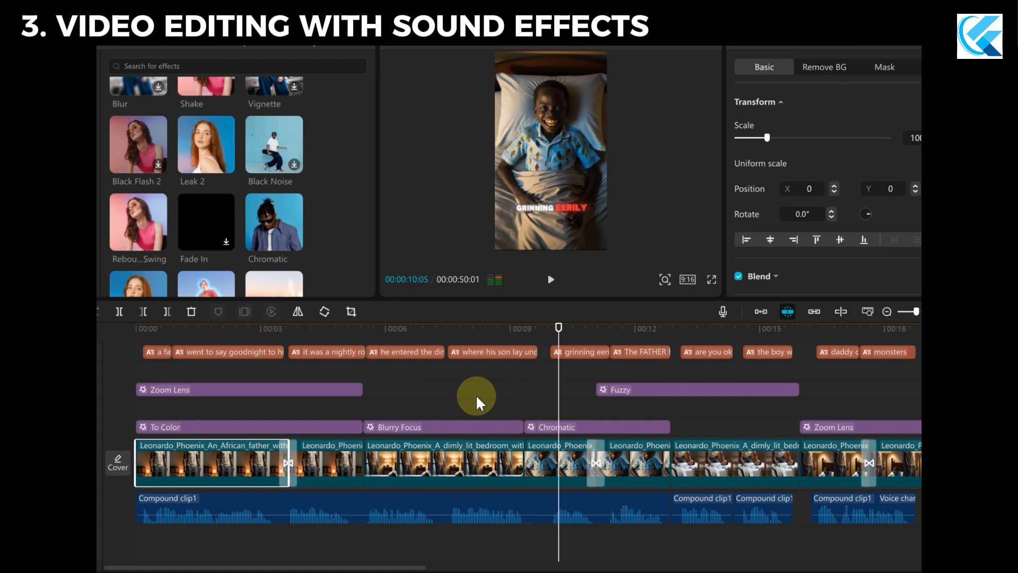
Pause playback, select the Low Soft Drone Fall Sound Effect clip in the sound tracks, and play the video from its start.
key("space")
scroll(476, 393, "down", 2)
scroll(478, 390, "down", 1)
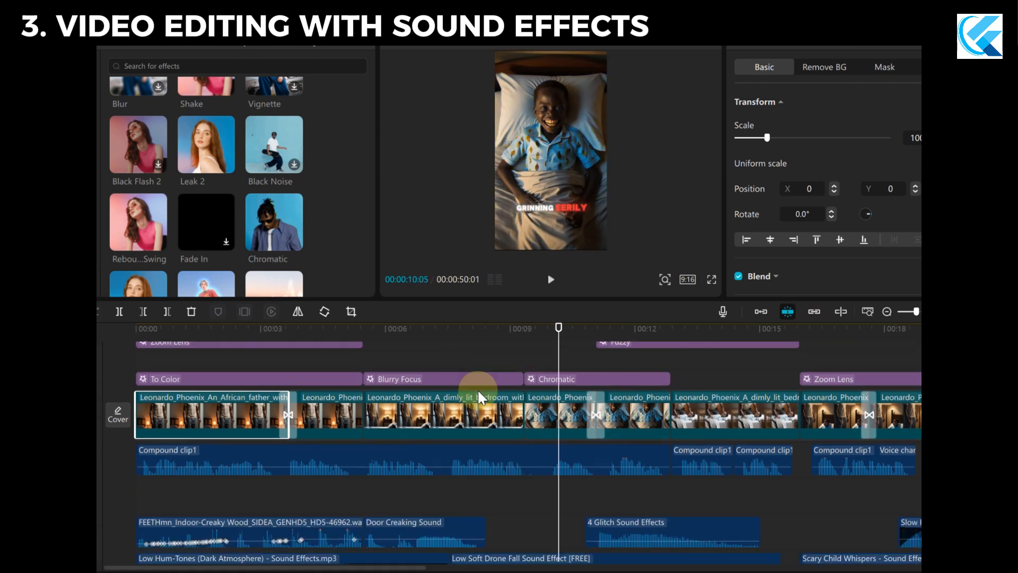
scroll(480, 398, "down", 2)
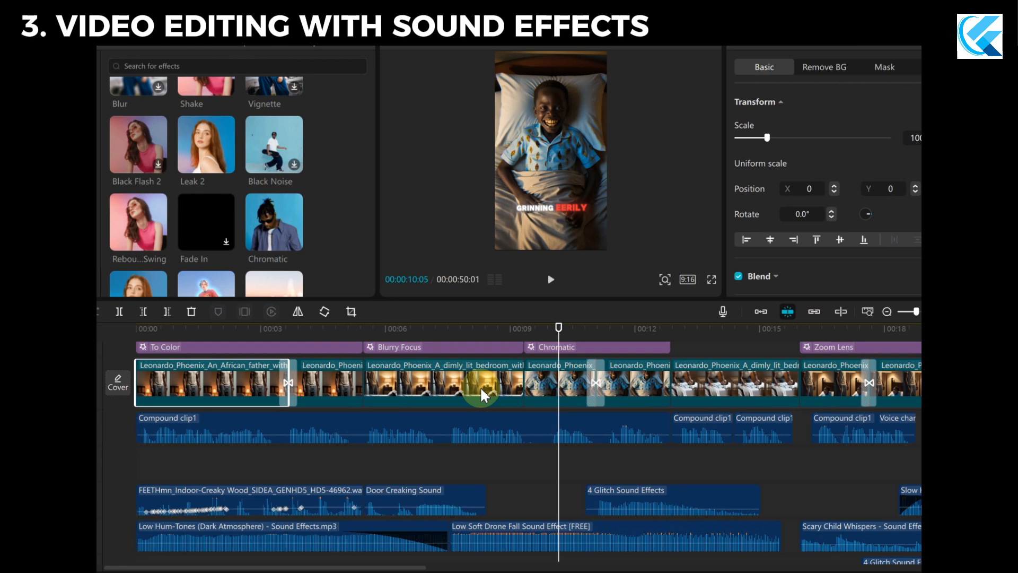
scroll(509, 392, "down", 1)
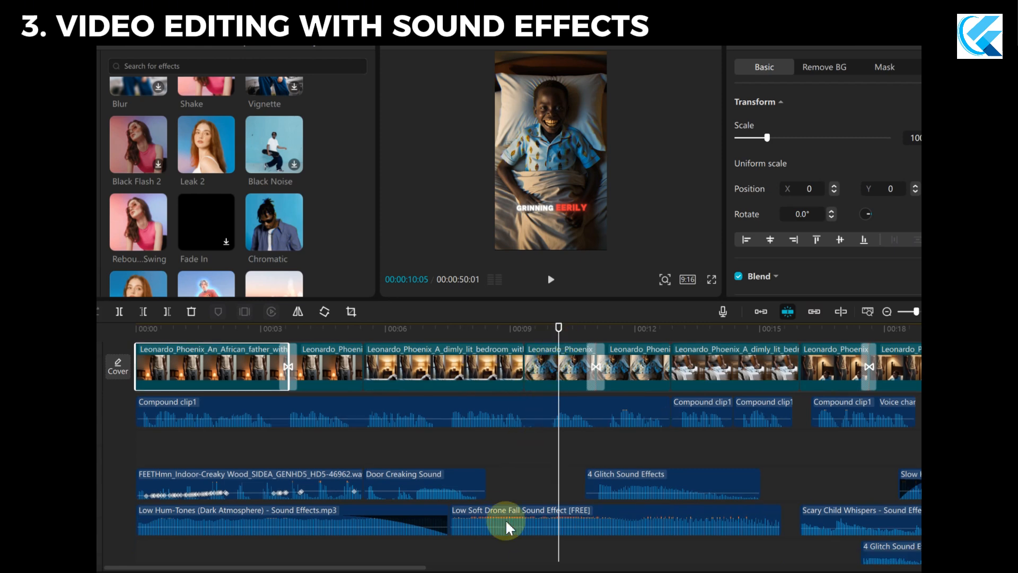
scroll(493, 512, "down", 1)
left_click(517, 511)
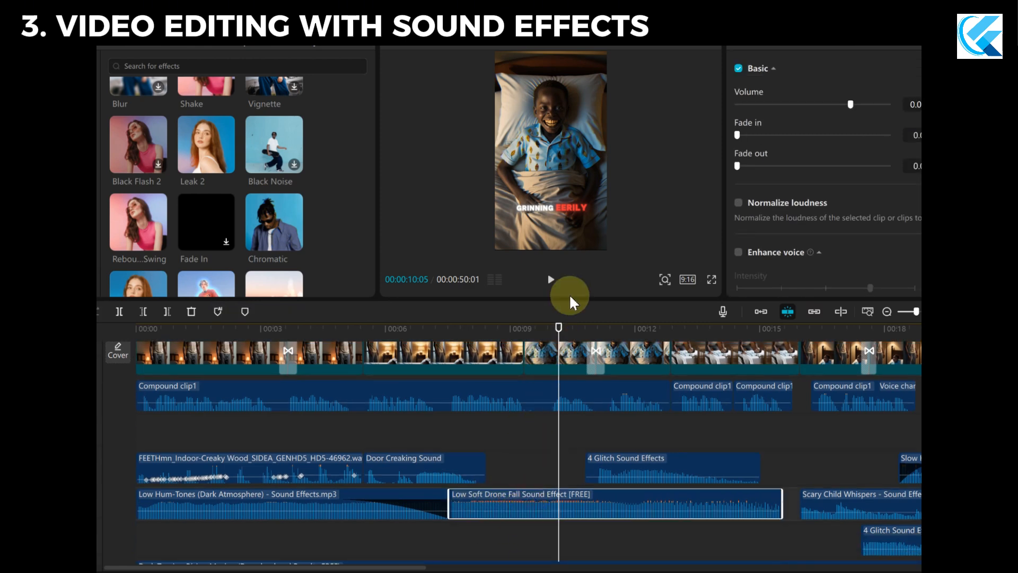
left_click(445, 330)
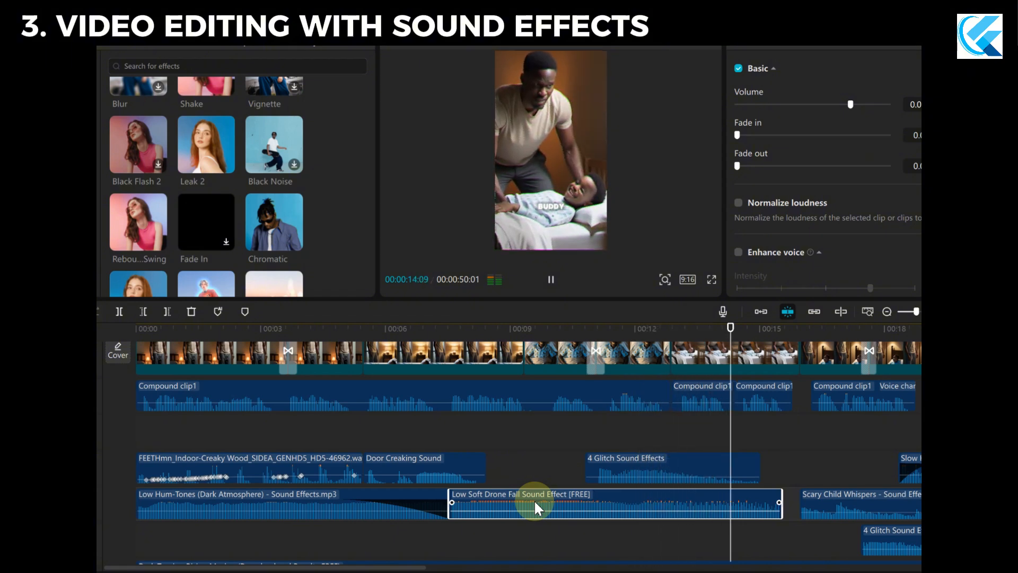
key("space")
Move the playhead to the start of the boy's image clip and inspect the Chromatic effect settings above it.
scroll(750, 426, "up", 2)
left_click_drag(740, 329, 611, 329)
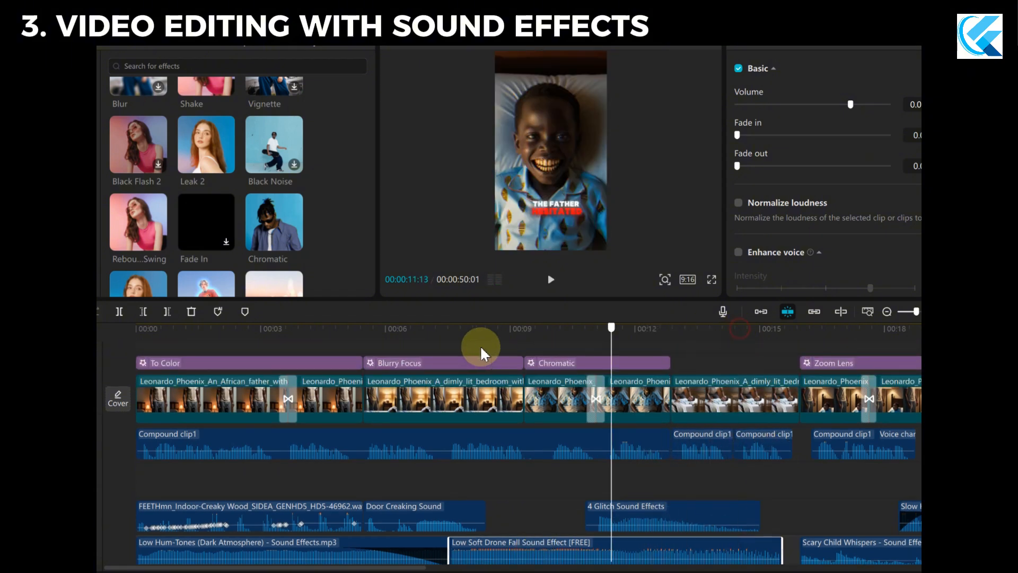
left_click_drag(481, 347, 523, 390)
left_click(551, 394)
mouse_move(525, 327)
left_mouse_down()
mouse_move(532, 321)
mouse_move(524, 332)
mouse_move(541, 340)
mouse_move(527, 337)
left_mouse_up()
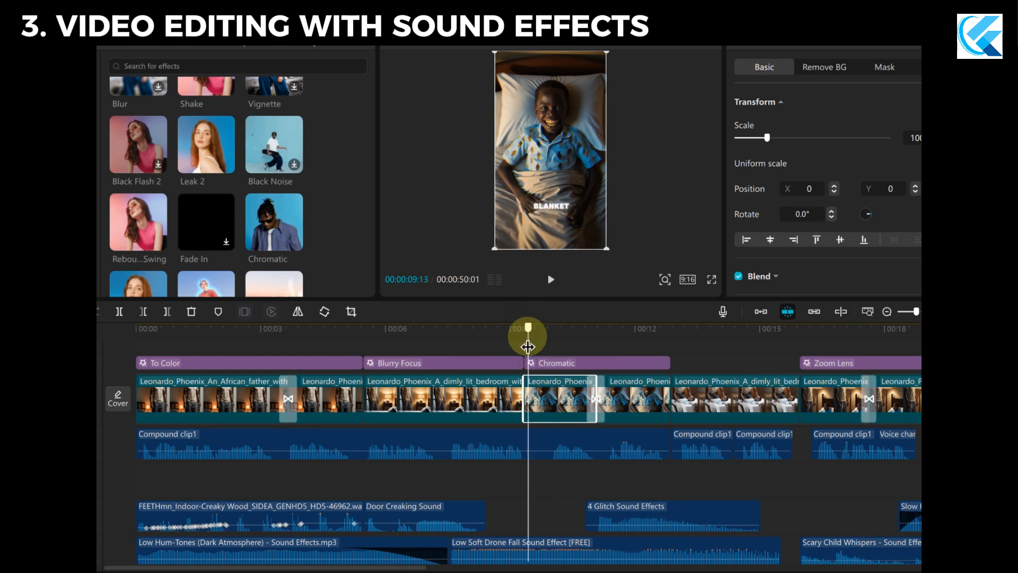
left_click(573, 363)
scroll(724, 365, "up", 2)
scroll(724, 365, "down", 1)
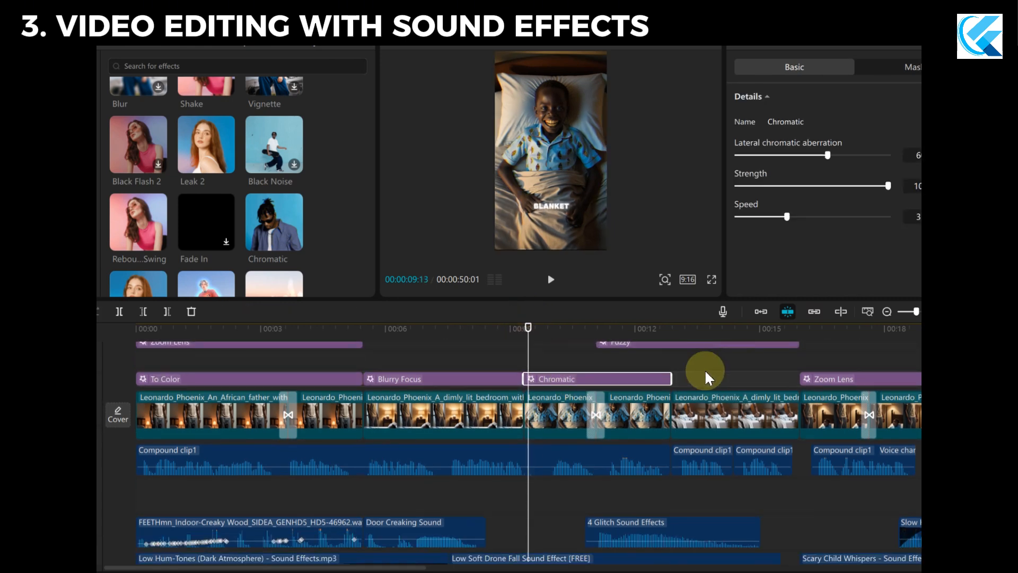
Scrub the boy's first image clip up to its transition, and select the 4 Glitch Sound Effects clip beneath it.
left_click(576, 409)
left_click_drag(536, 339, 524, 341)
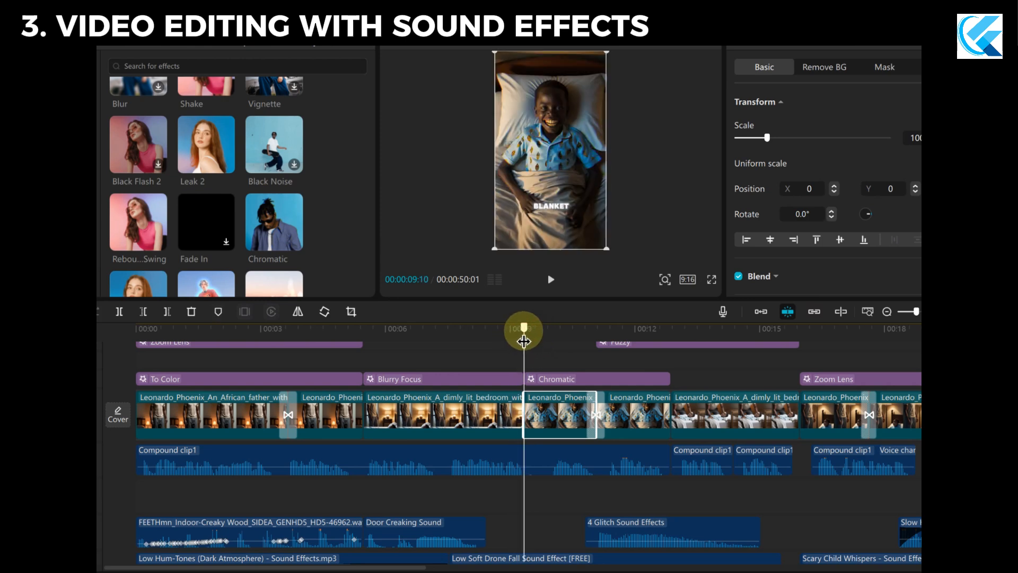
left_click_drag(523, 341, 597, 339)
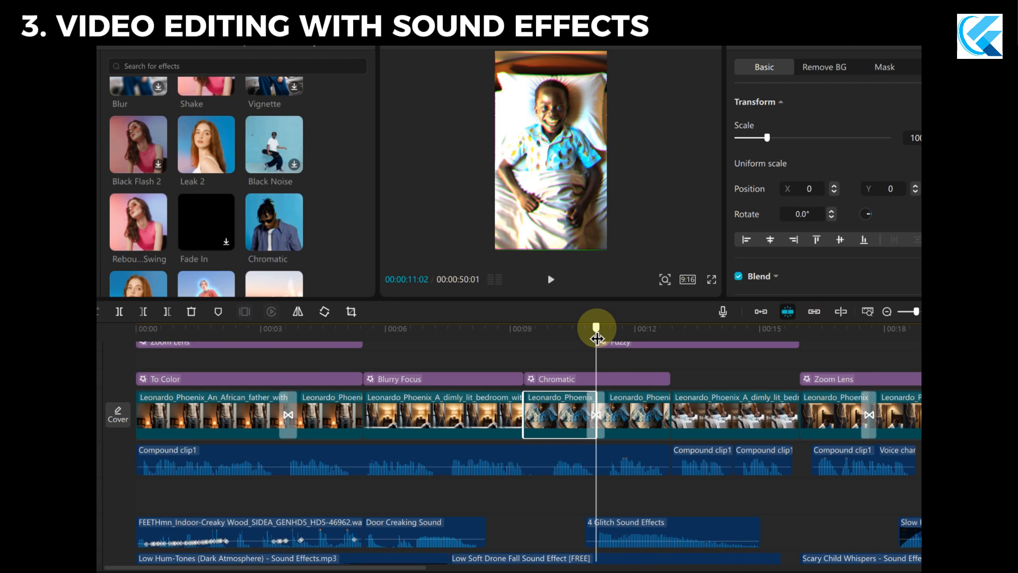
mouse_move(599, 339)
left_mouse_down()
mouse_move(609, 338)
mouse_move(593, 342)
left_mouse_up()
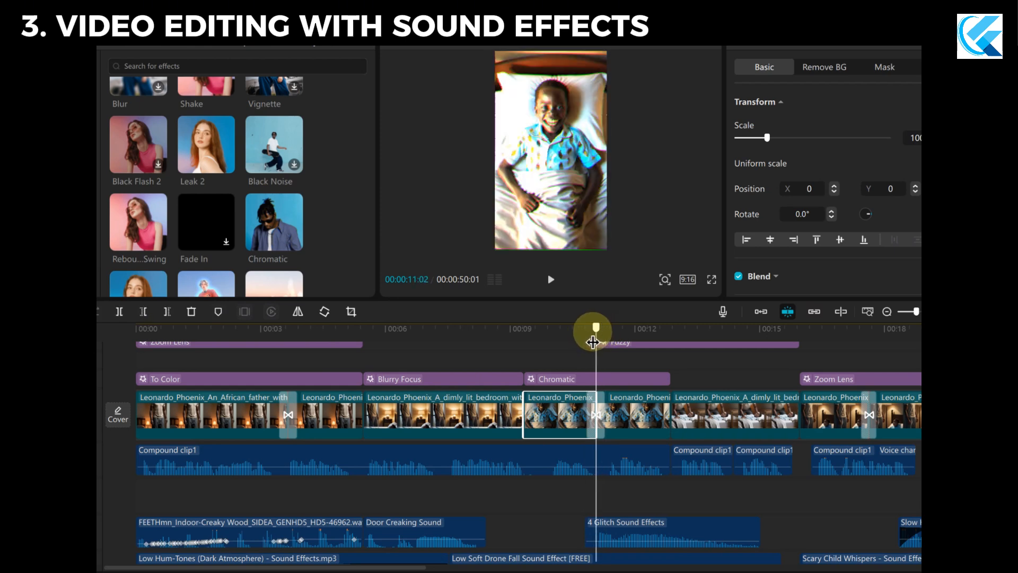
scroll(700, 484, "down", 2)
left_click(669, 460)
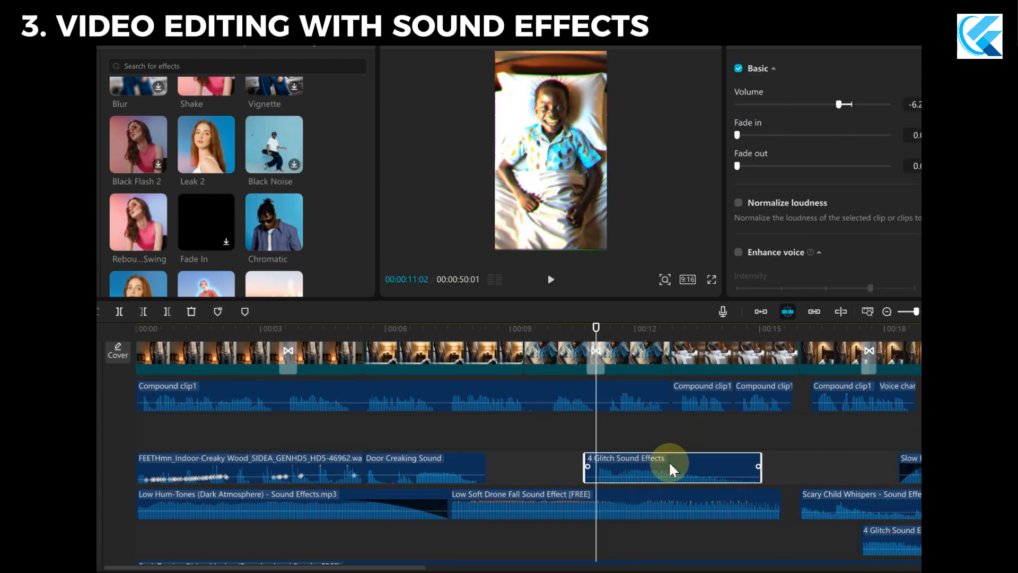
scroll(547, 467, "up", 2)
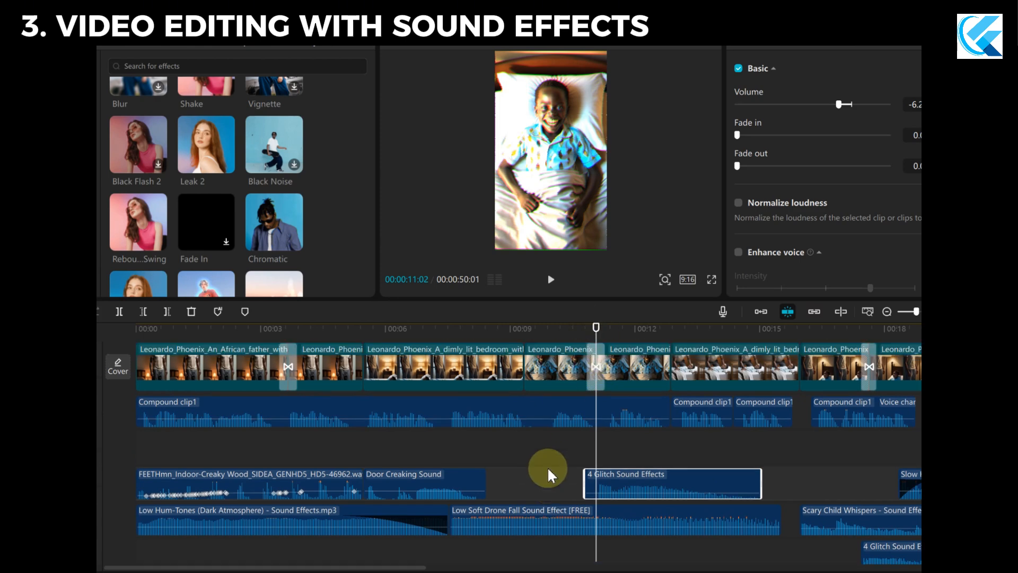
scroll(540, 464, "down", 1)
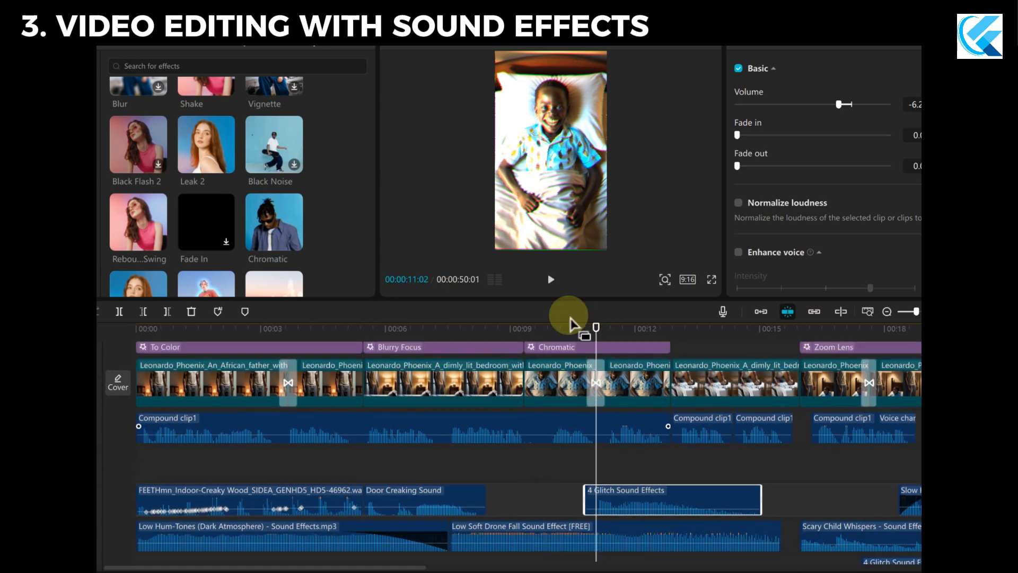
Play the video from the start of the Blurry Focus effect until the father's question, and stop there.
left_click_drag(595, 329, 359, 329)
key("space")
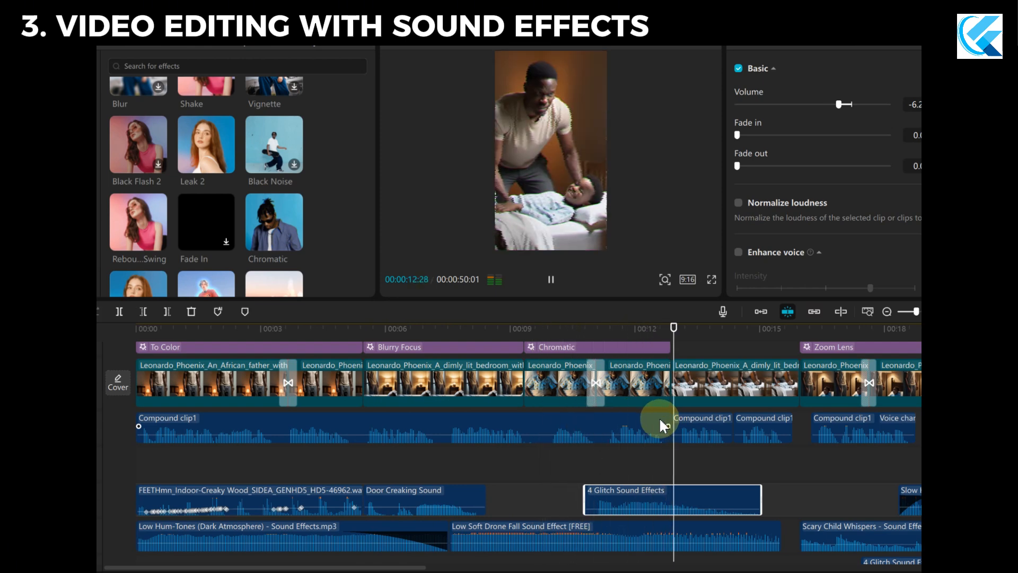
key("space")
scroll(669, 451, "up", 4)
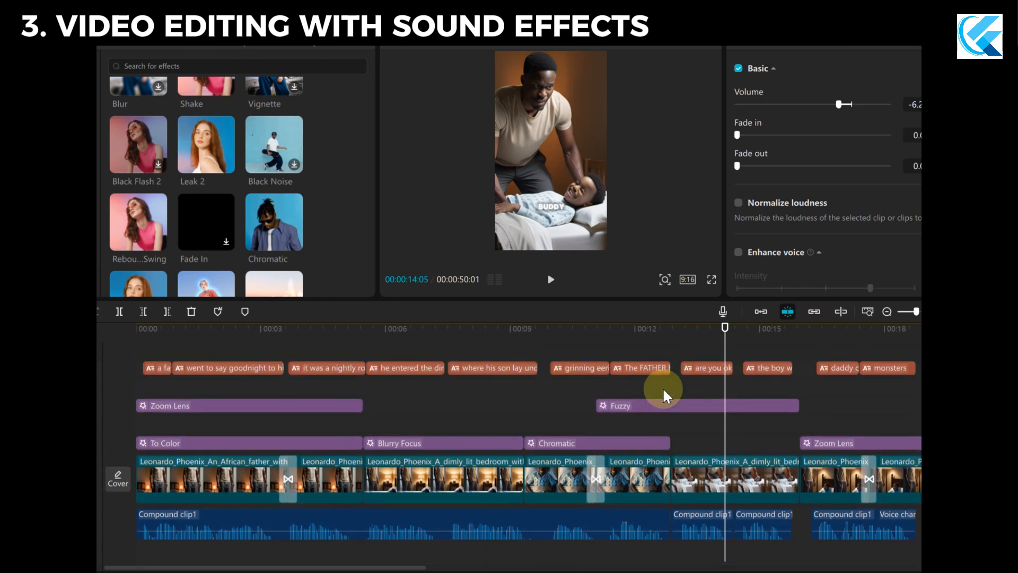
Move the playhead to the start of the father's image, select his short voice clip, and play it.
scroll(662, 388, "down", 6)
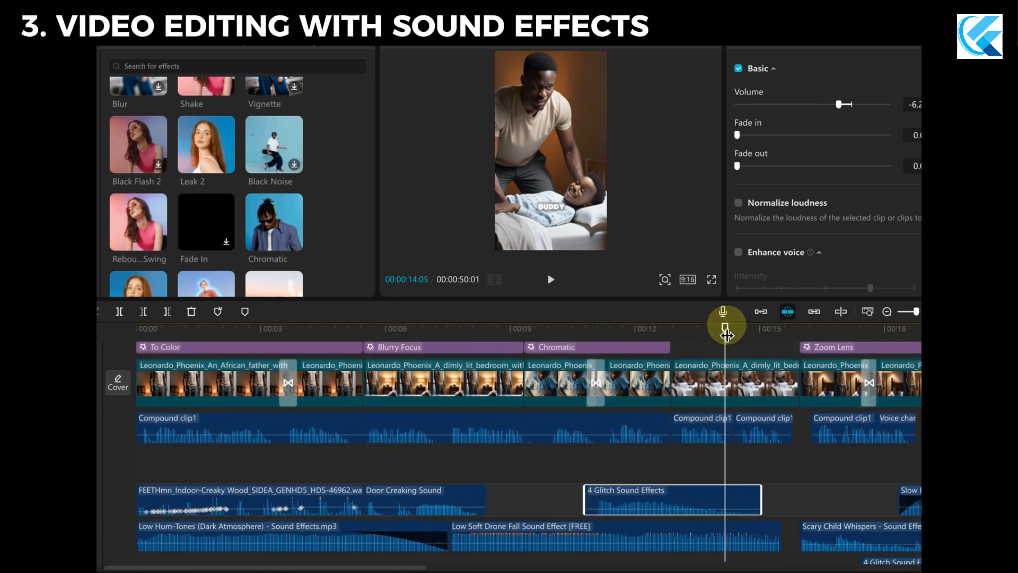
left_click_drag(725, 328, 671, 330)
scroll(723, 477, "down", 1)
scroll(723, 476, "down", 2)
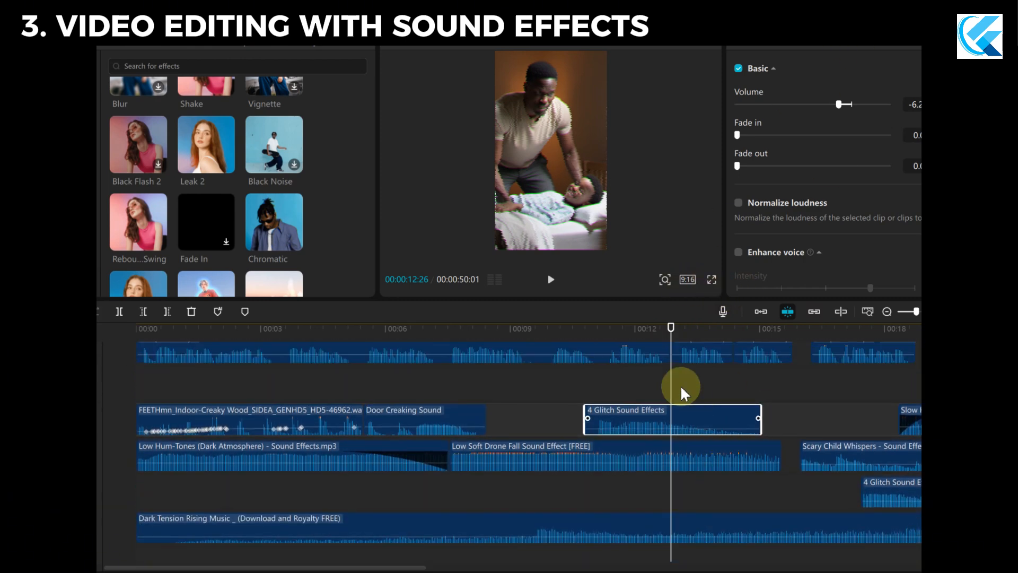
scroll(680, 385, "up", 2)
left_click(703, 392)
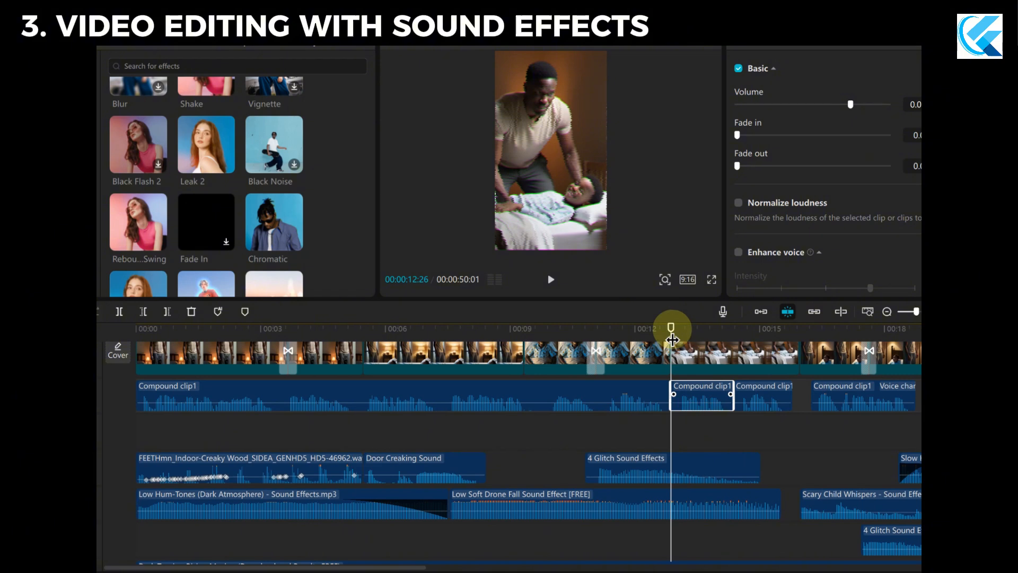
key("space")
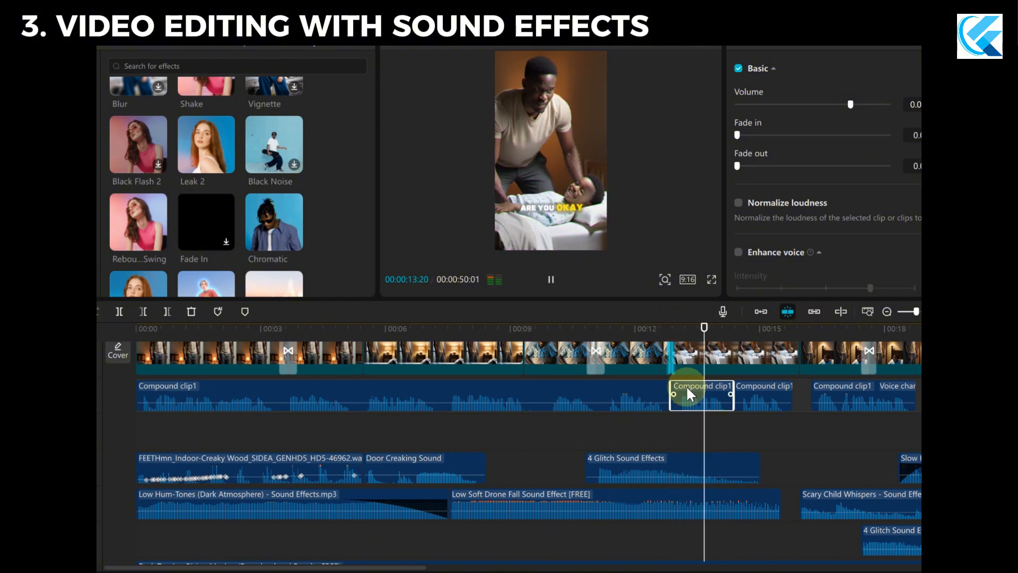
key("space")
Read Scene 3's sound effect suggestions in ChatGPT, highlighting the slight echo for the father's voice, and switch back to CapCut.
scroll(680, 400, "up", 2)
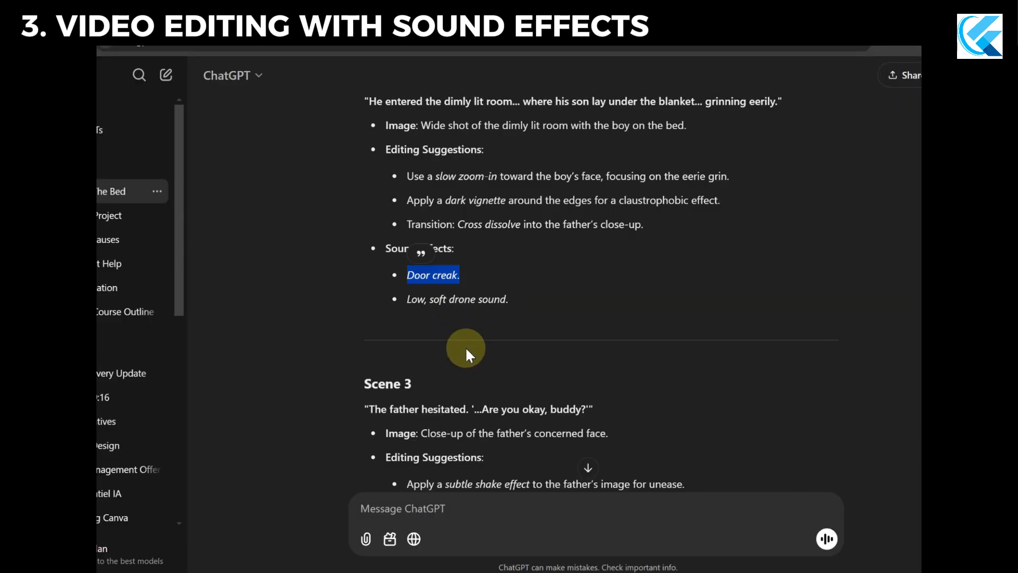
scroll(467, 284, "down", 3)
scroll(485, 378, "down", 1)
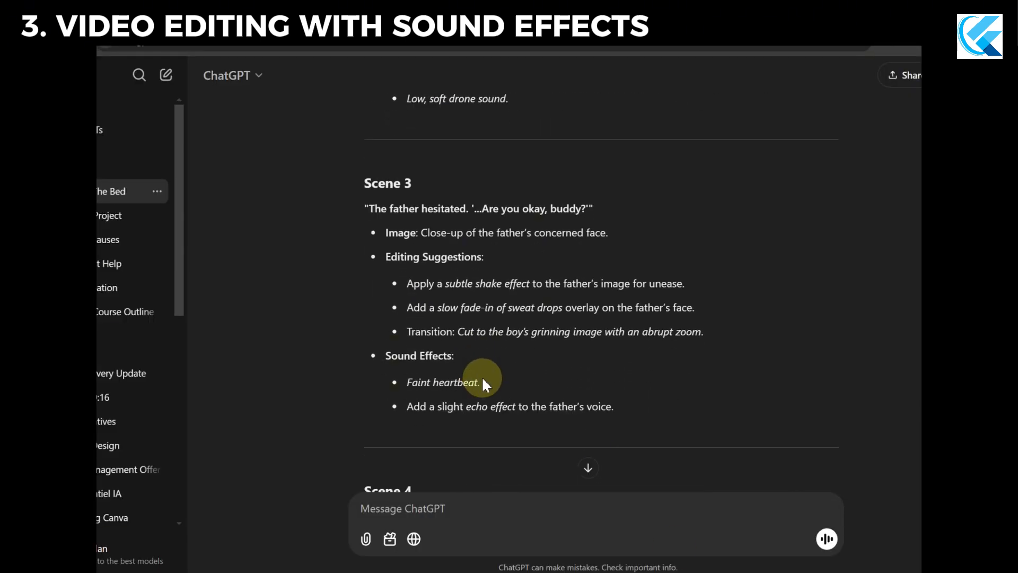
left_click_drag(480, 382, 491, 407)
left_click(424, 408)
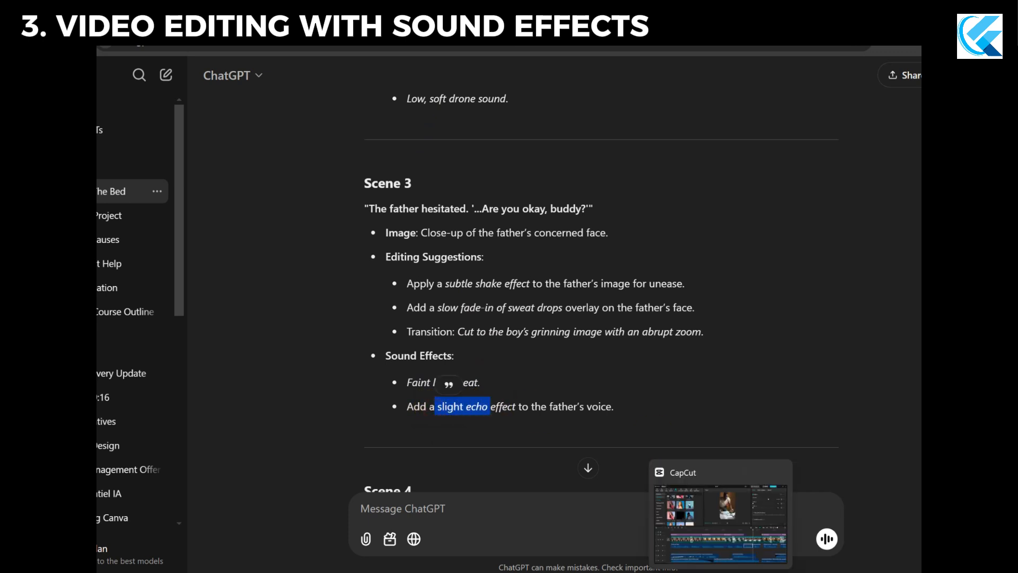
left_click(730, 538)
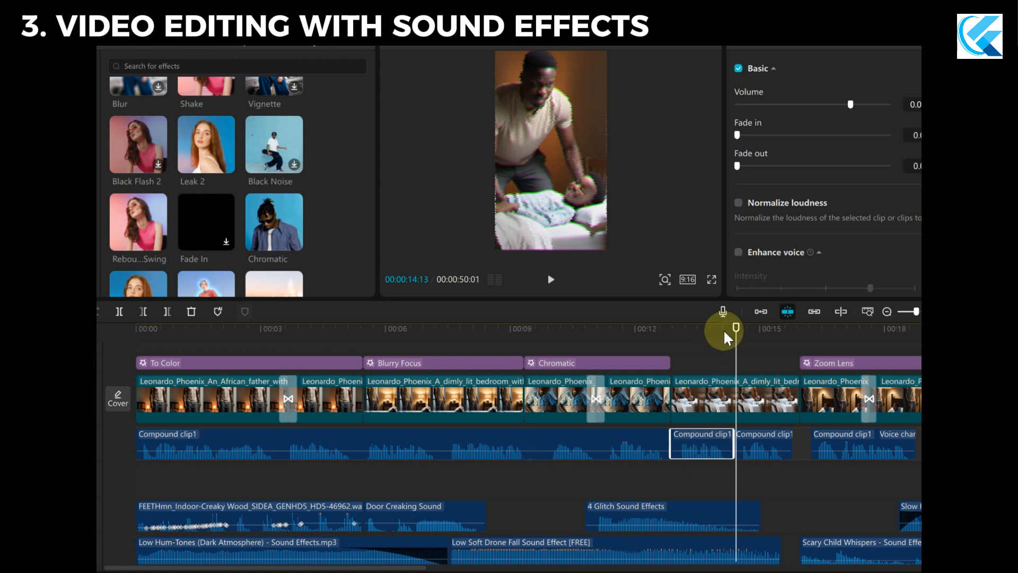
Show the Echo voice filter on the father's voice clip and play his line from just before it.
left_click_drag(736, 328, 688, 336)
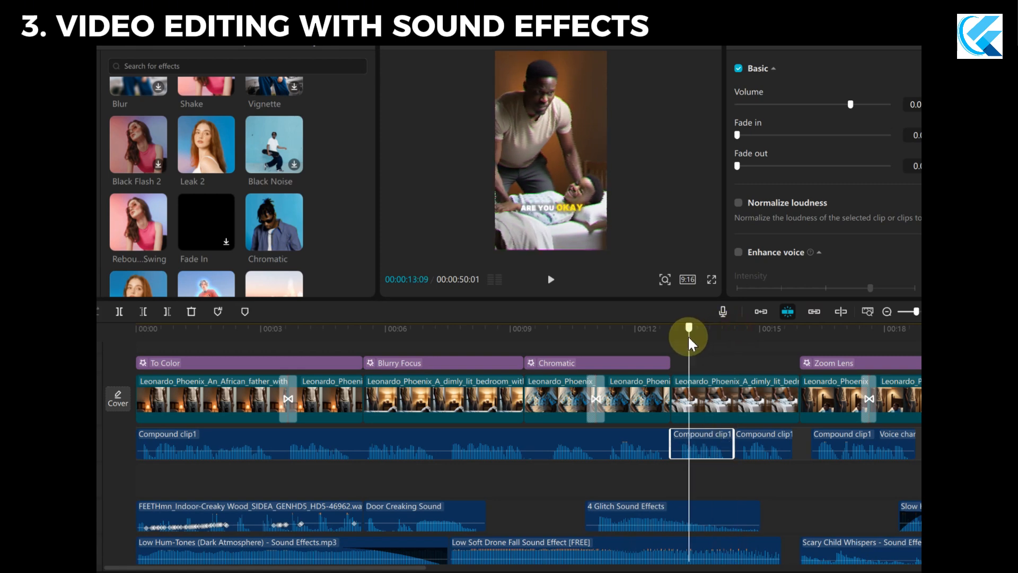
left_click(797, 46)
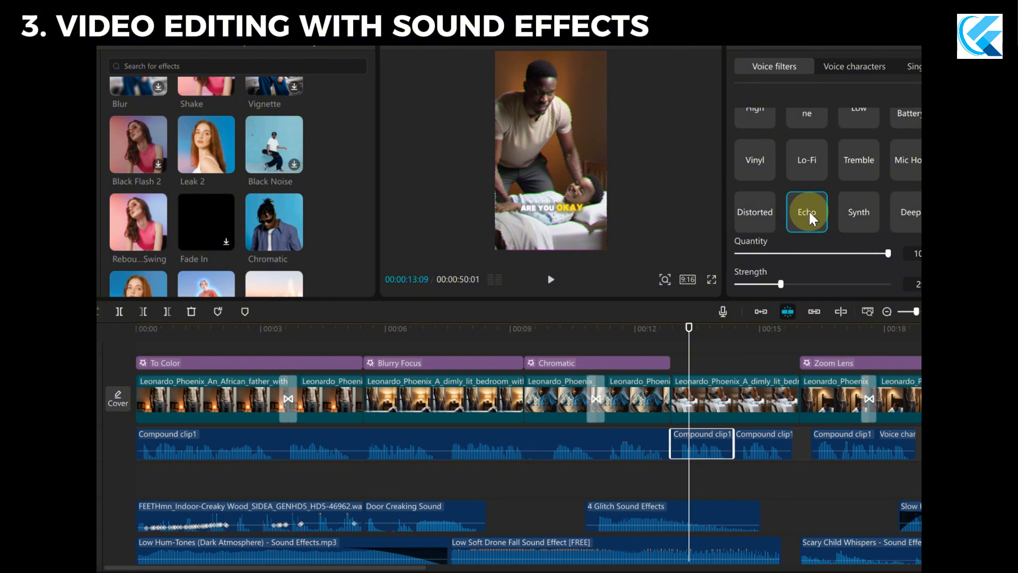
left_click(712, 432)
left_click(688, 327)
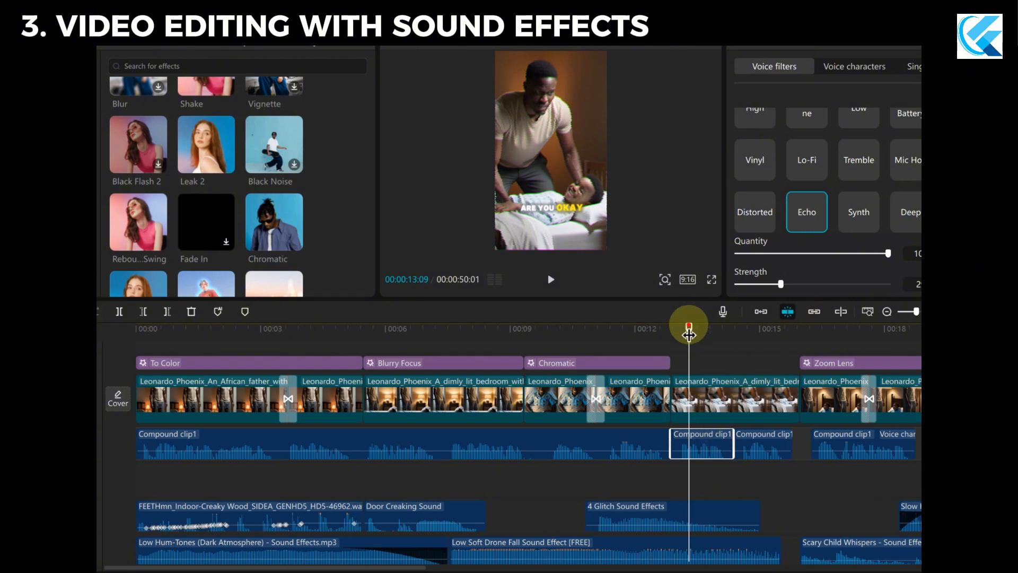
left_click_drag(688, 334, 662, 333)
key("space")
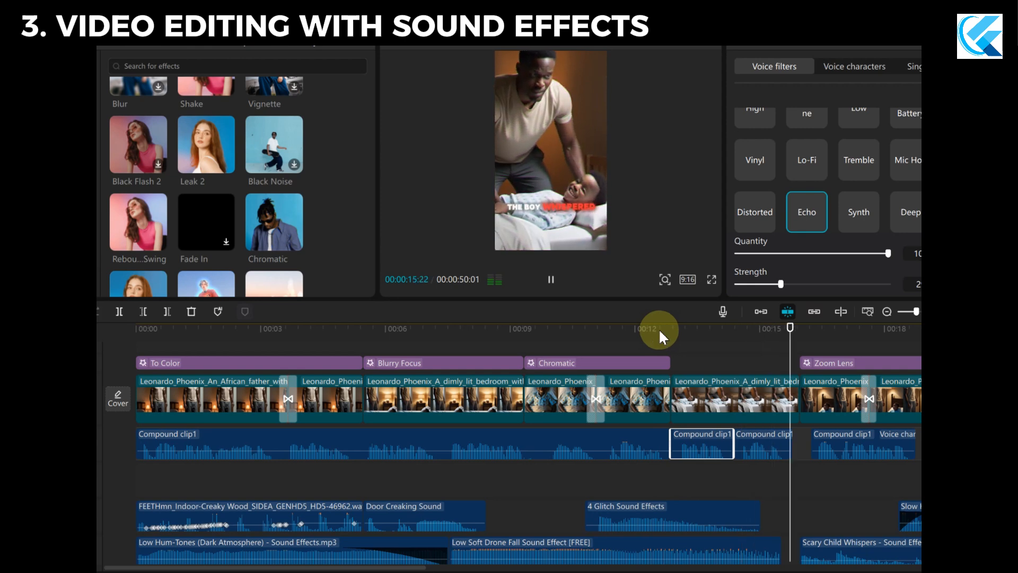
Play the video from the start of the Chromatic effect through the father's line and the boy's whisper.
left_click_drag(790, 330, 521, 360)
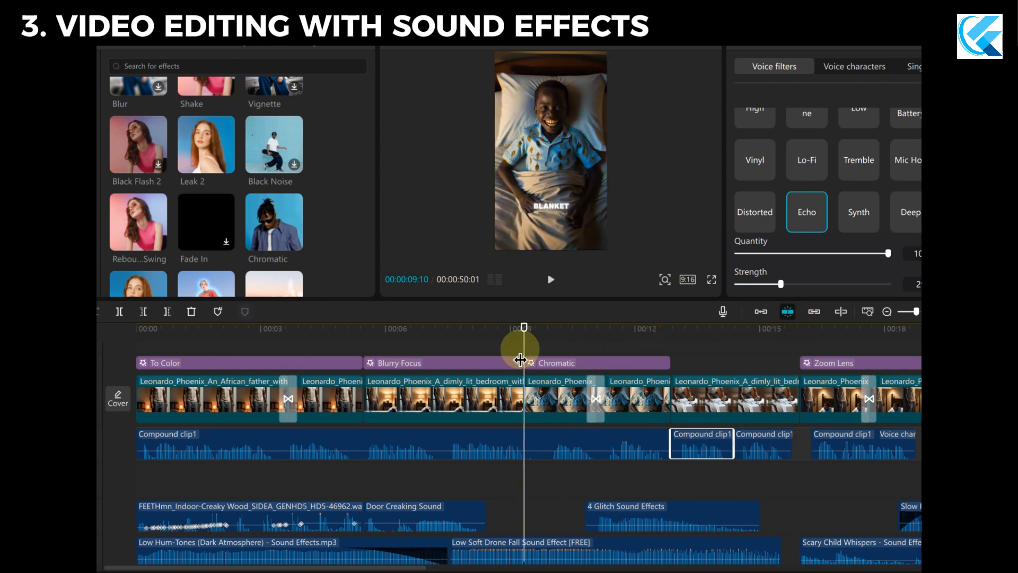
key("space")
left_click_drag(568, 325, 525, 333)
key("space")
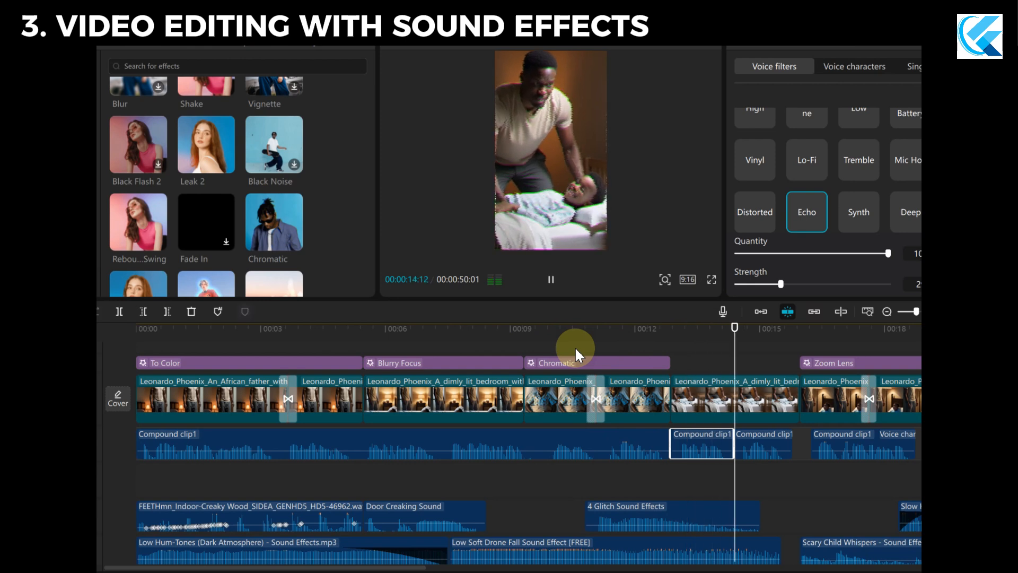
key("space")
Examine the effect, voice and sound tracks stacked around the father's scene, and reposition the playhead.
scroll(711, 461, "down", 4)
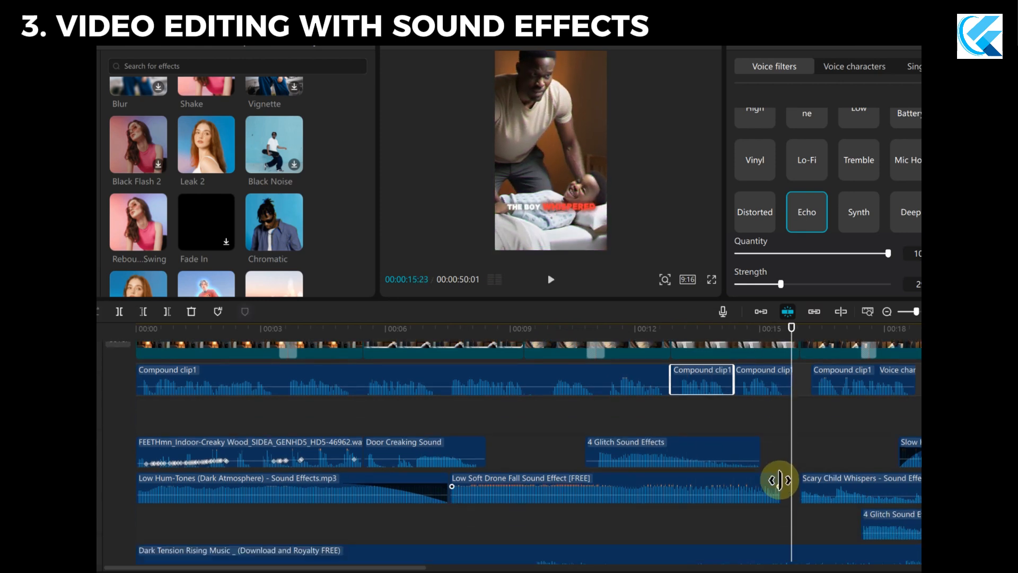
scroll(712, 462, "up", 5)
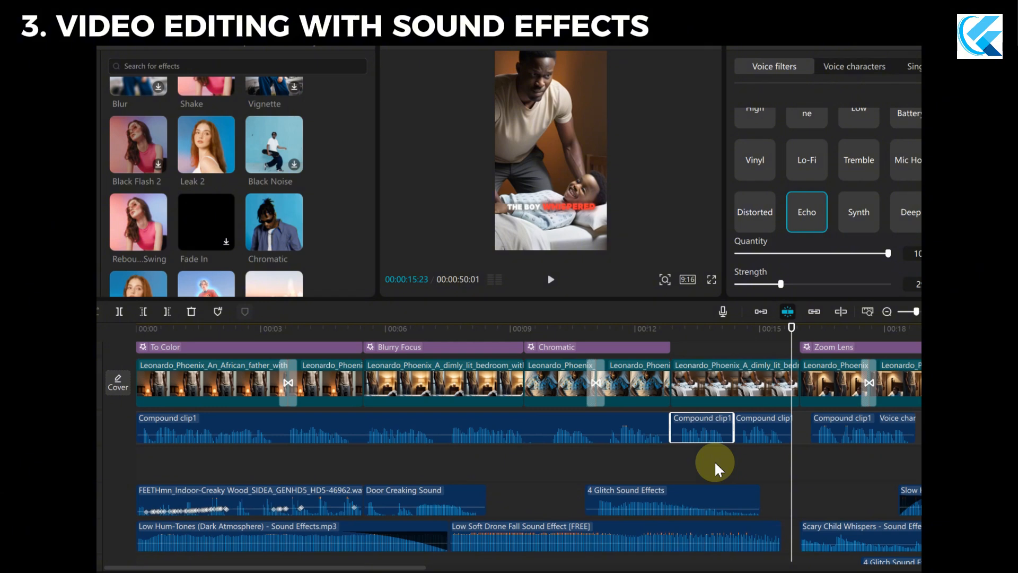
scroll(715, 460, "down", 2)
scroll(716, 459, "up", 5)
scroll(720, 463, "down", 3)
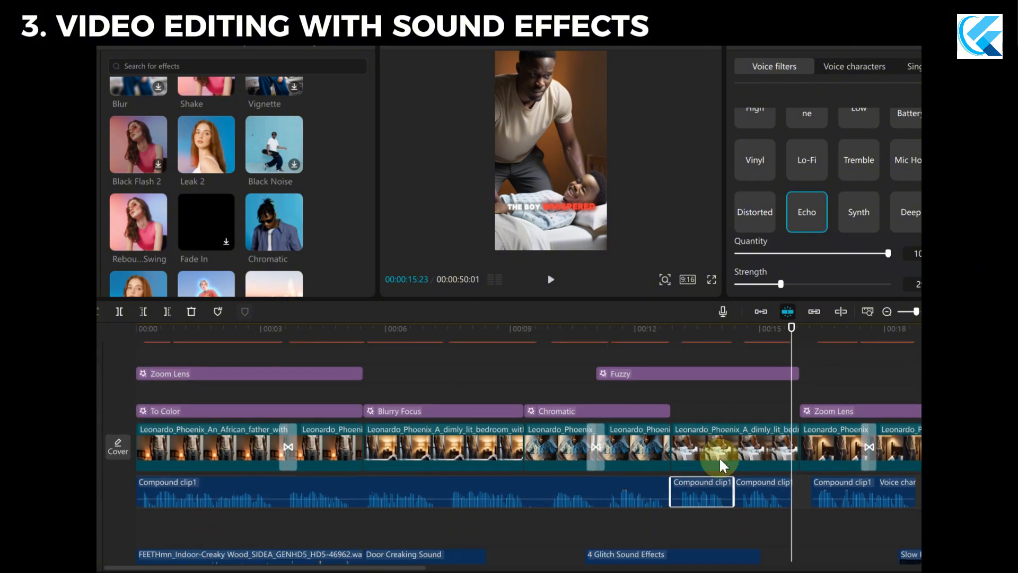
scroll(719, 456, "down", 1)
scroll(719, 456, "up", 2)
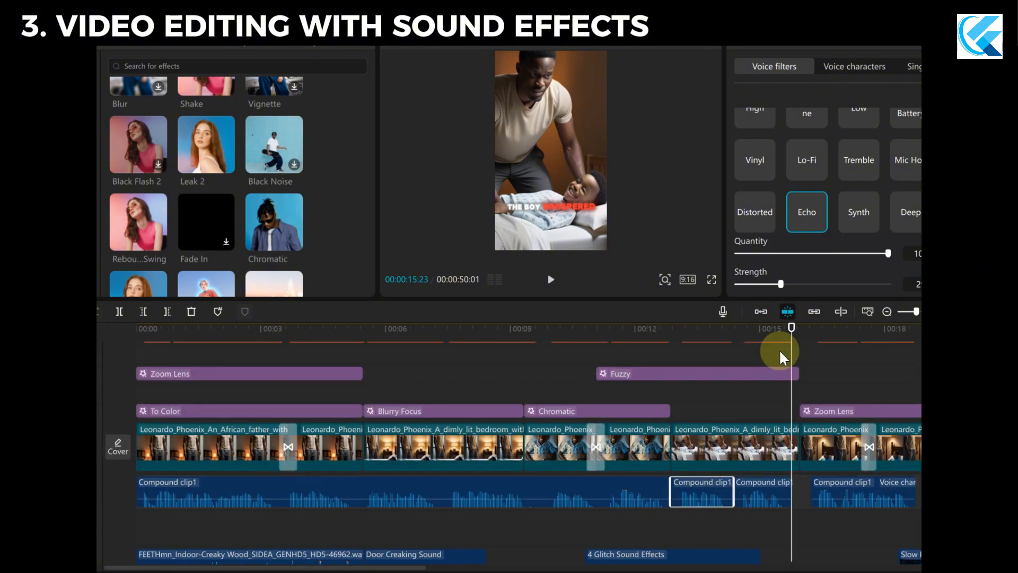
left_click_drag(792, 329, 493, 405)
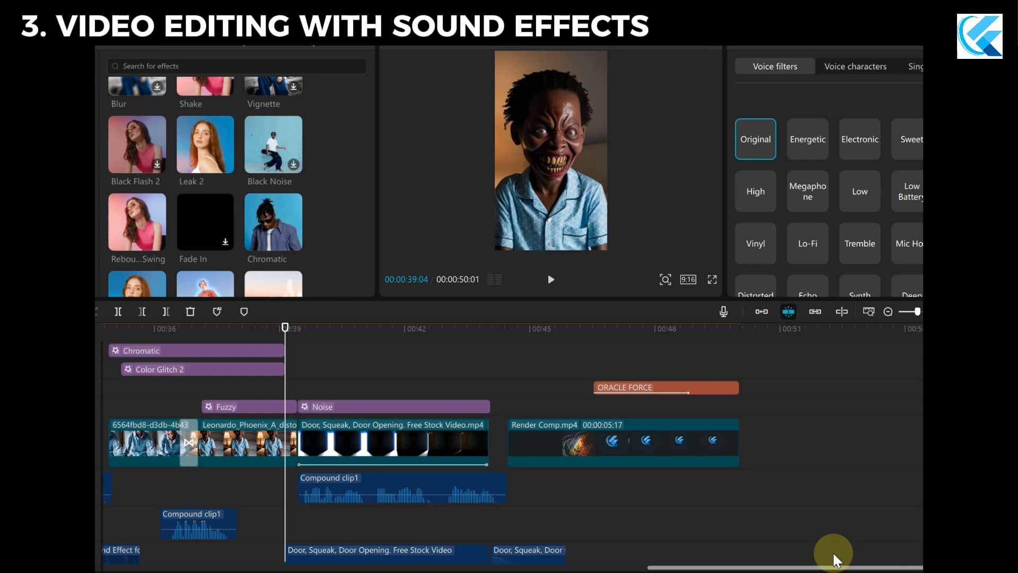
Replay the grinning boy's whisper, select the Flash transition between his two images, and play on into the door scene.
left_click_drag(289, 336, 177, 343)
key("space")
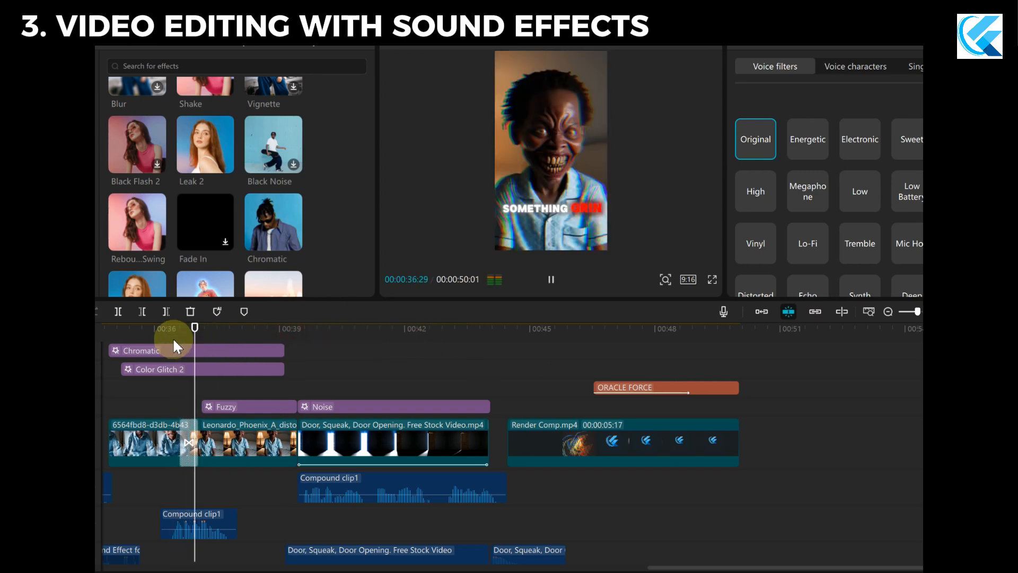
left_click_drag(246, 326, 165, 332)
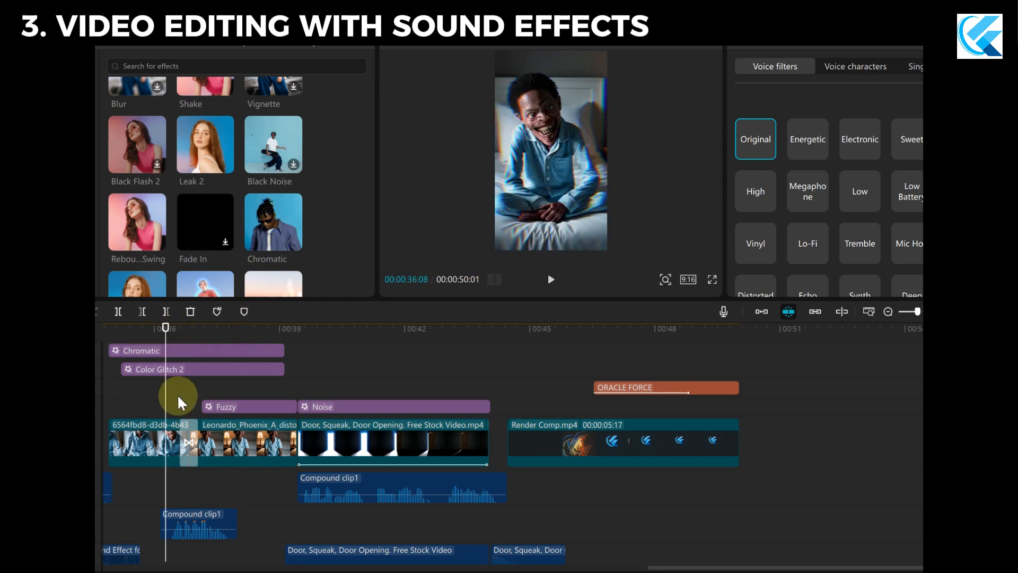
left_click(190, 446)
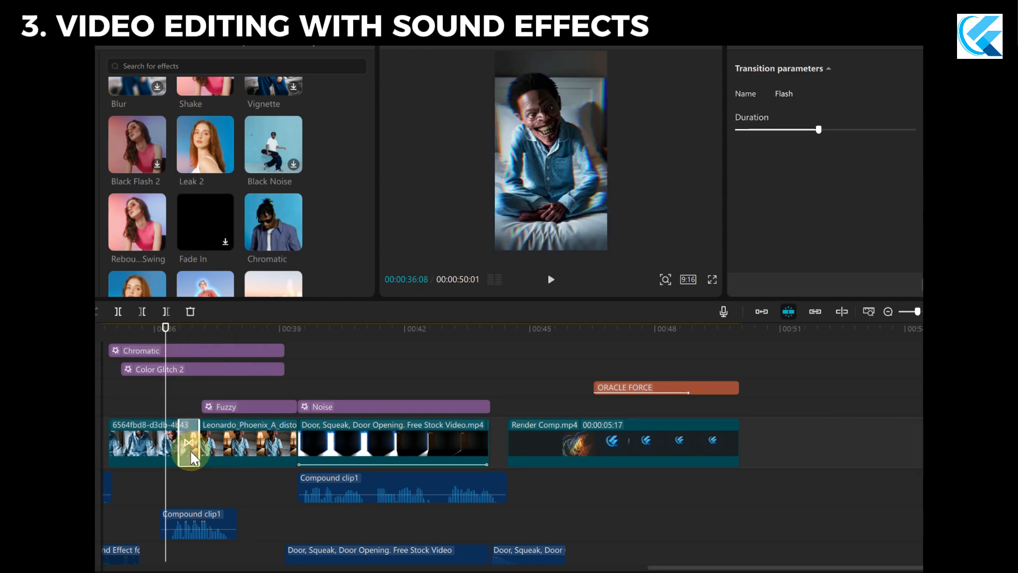
key("space")
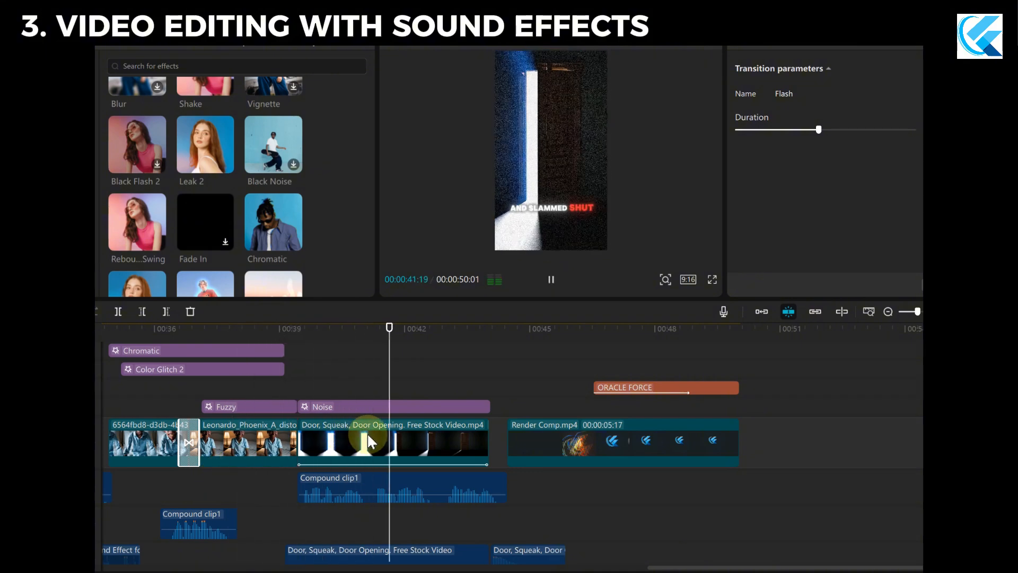
scroll(484, 505, "down", 3)
key("space")
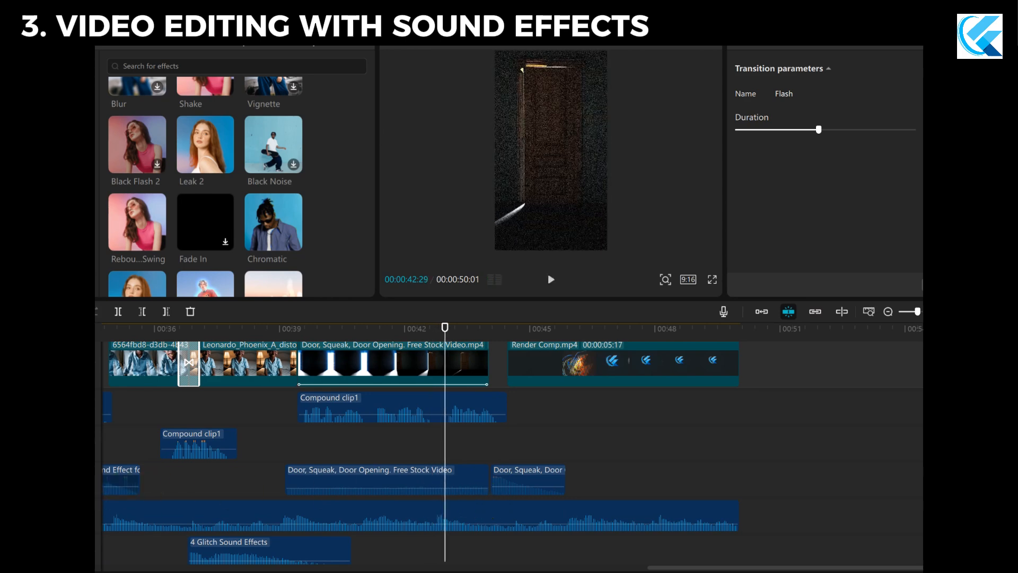
Play the door-opening scene from its start to the end of the narration to review its noise effect and door sounds.
left_click_drag(443, 364, 297, 343)
key("space")
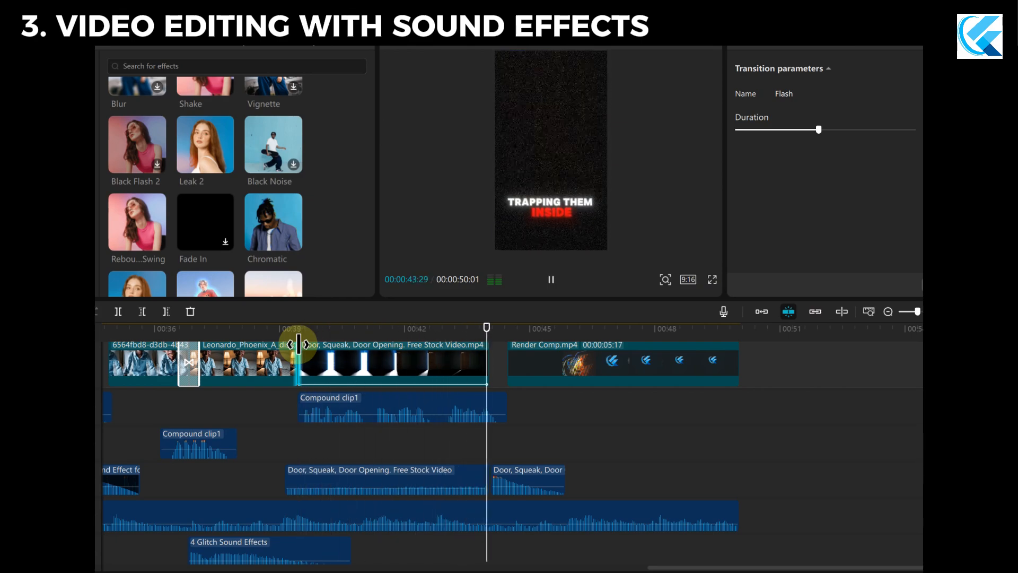
key("space")
scroll(589, 436, "up", 1)
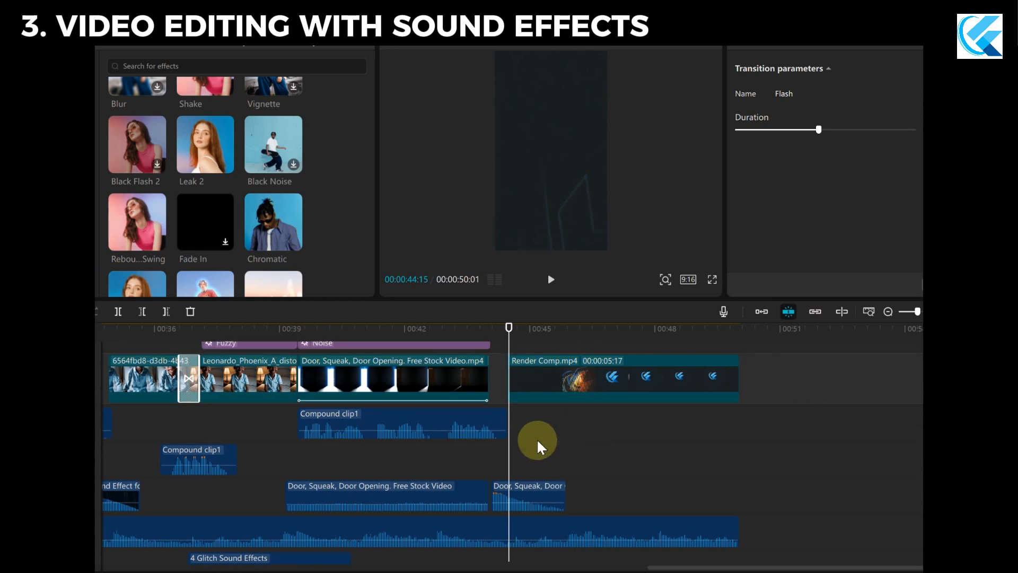
Play the closing ORACLE FORCE logo clip from the end of the door scene, checking its title text and overlay tracks.
scroll(530, 419, "up", 1)
key("space")
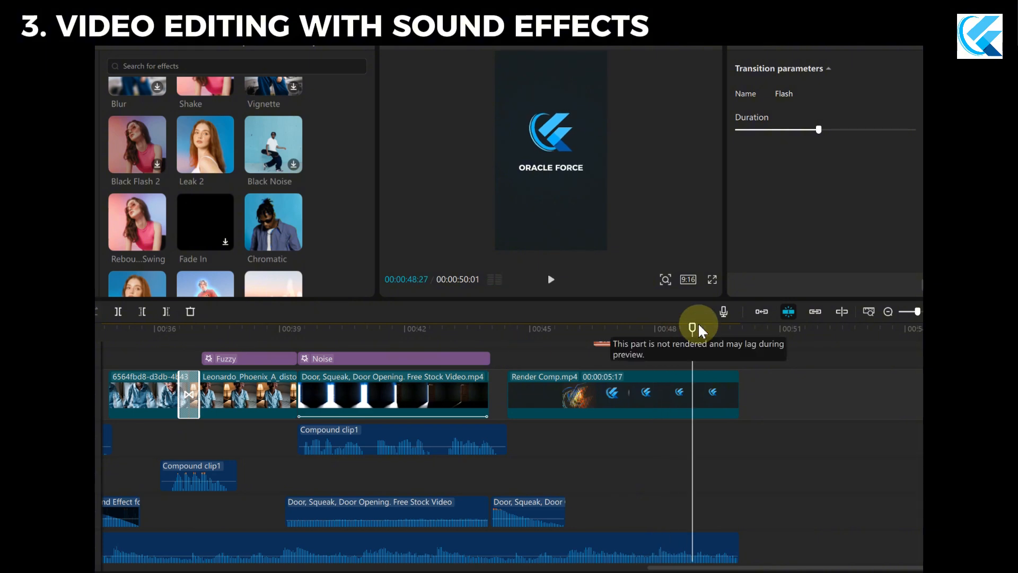
left_click(694, 326)
left_click(498, 330)
key("space")
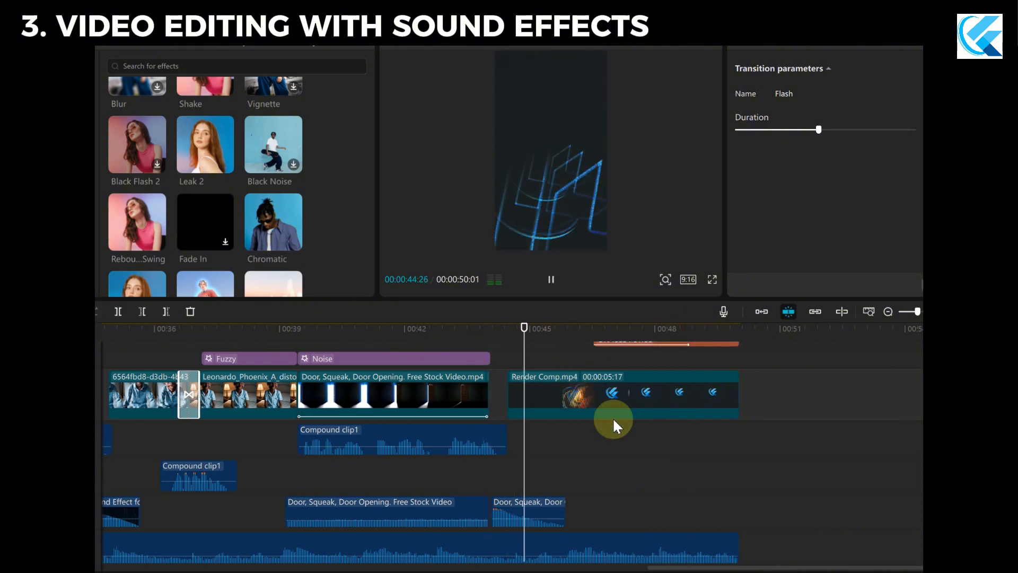
scroll(645, 467, "up", 1)
scroll(644, 463, "up", 2)
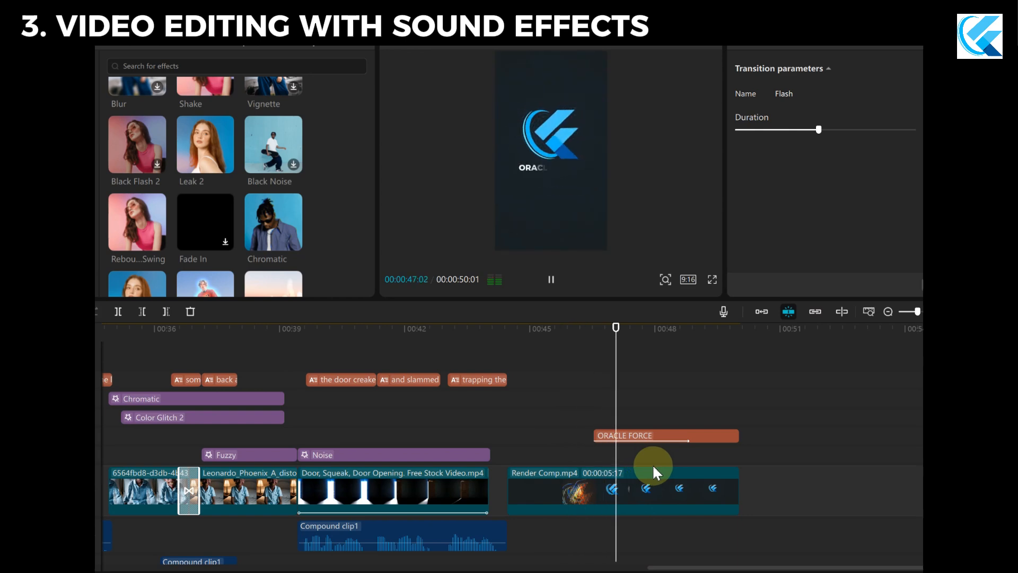
key("space")
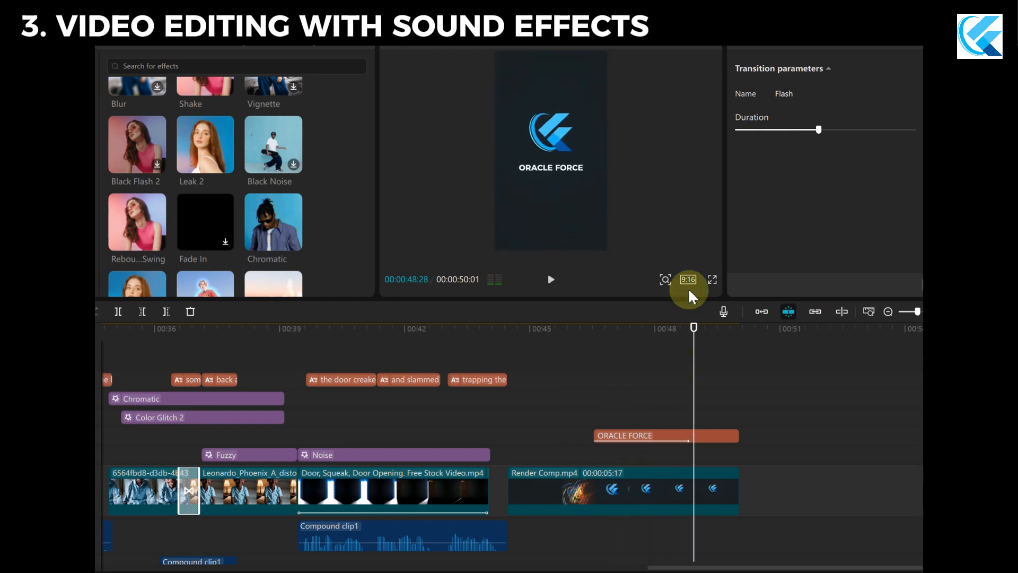
Return to the opening father scene, browse the video effects library, and scrub through the start of the timeline.
left_click_drag(694, 330, 219, 397)
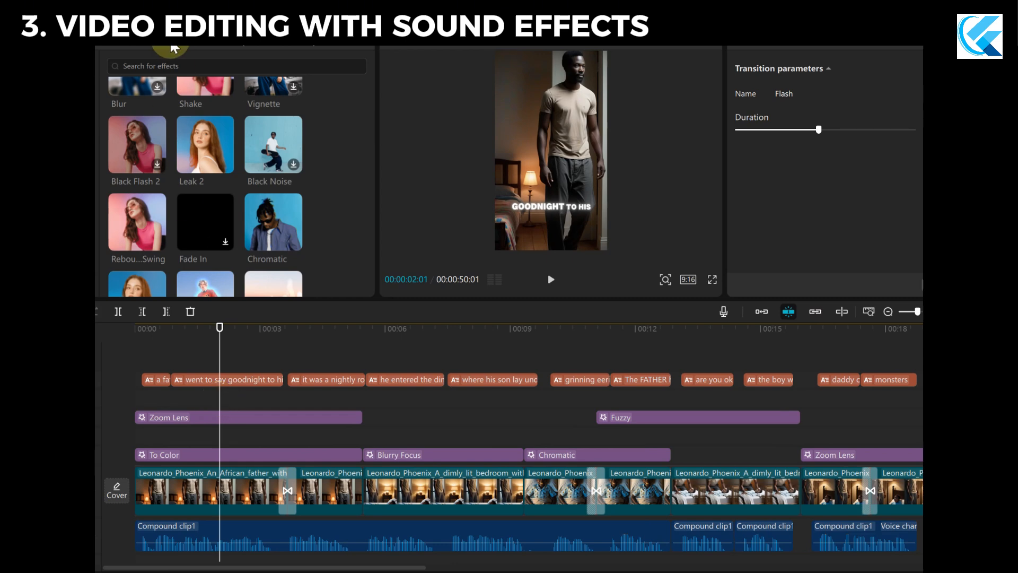
scroll(207, 191, "down", 5)
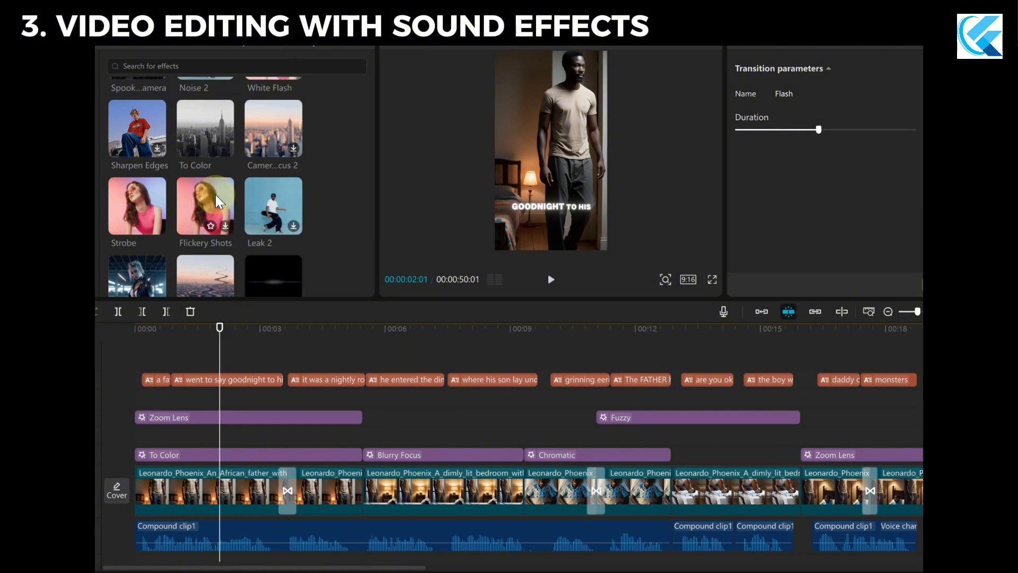
left_click_drag(220, 331, 284, 345)
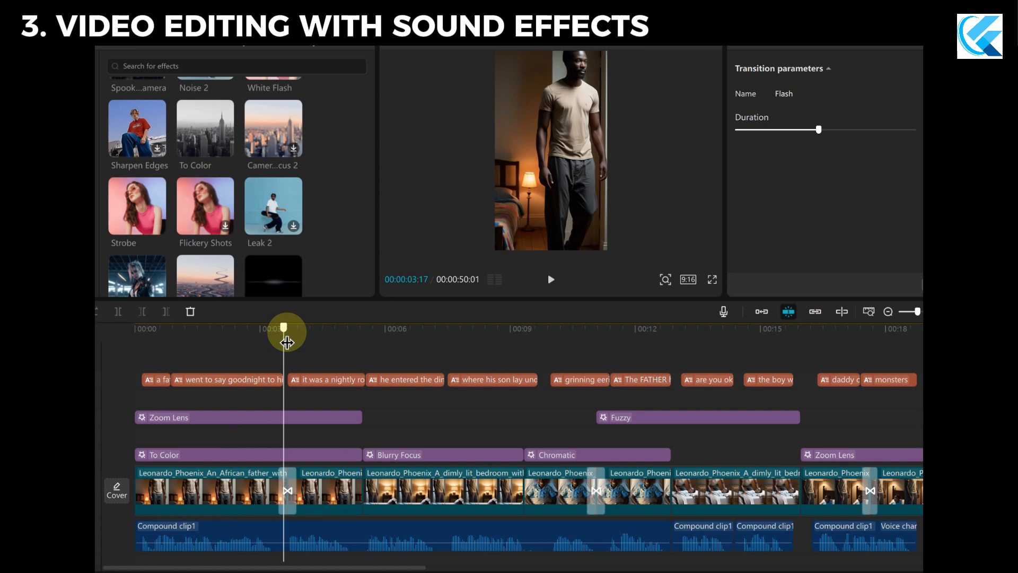
left_click(150, 68)
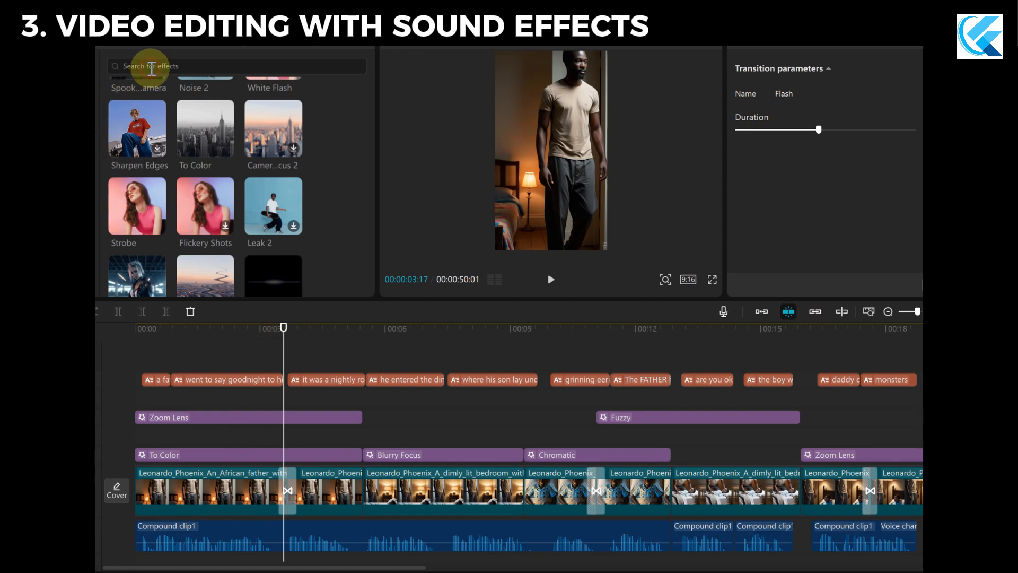
left_click(332, 240)
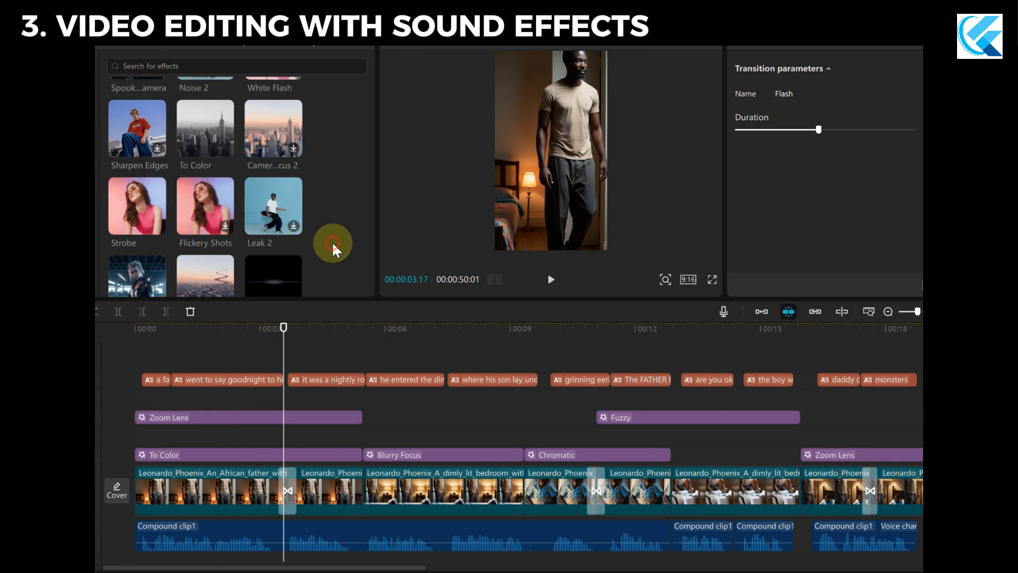
left_click_drag(287, 325, 272, 327)
left_click_drag(203, 330, 923, 444)
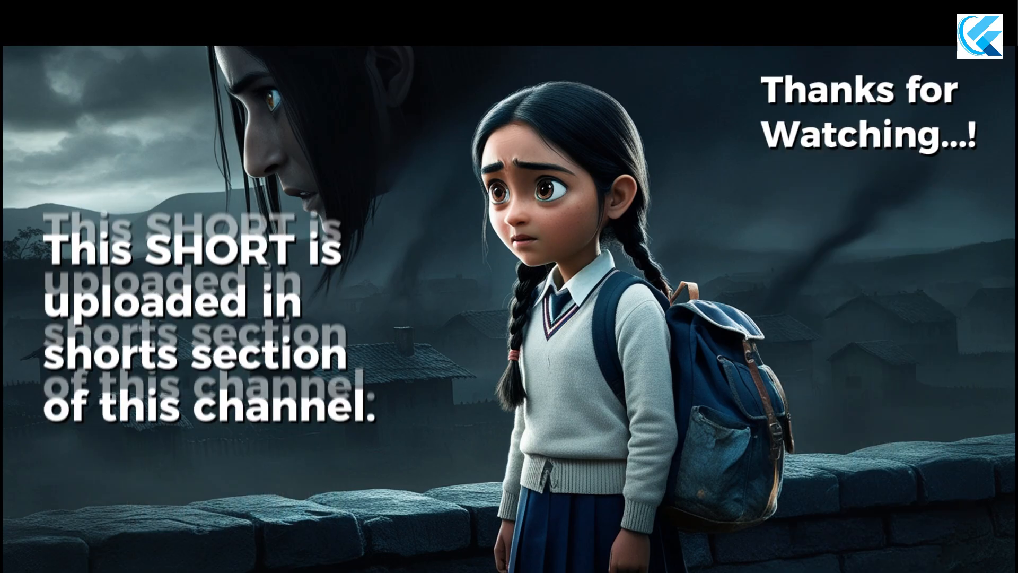